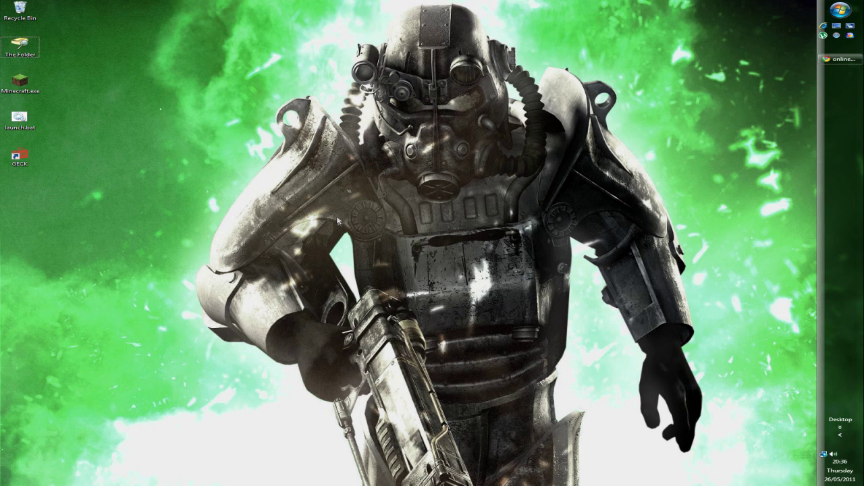
Launch GECK, load Fallout3.esm as the master file, and start saving a plugin.
{"action": "double_click", "coordinate": [19, 157]}
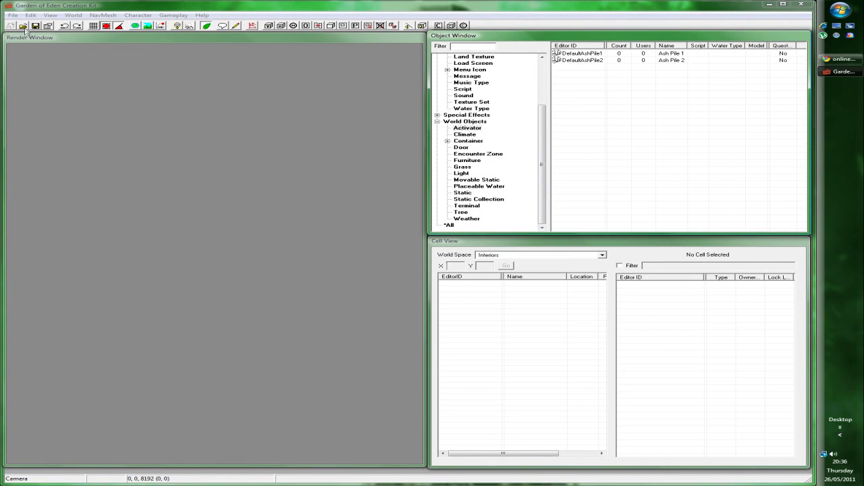
{"action": "left_click", "coordinate": [23, 25]}
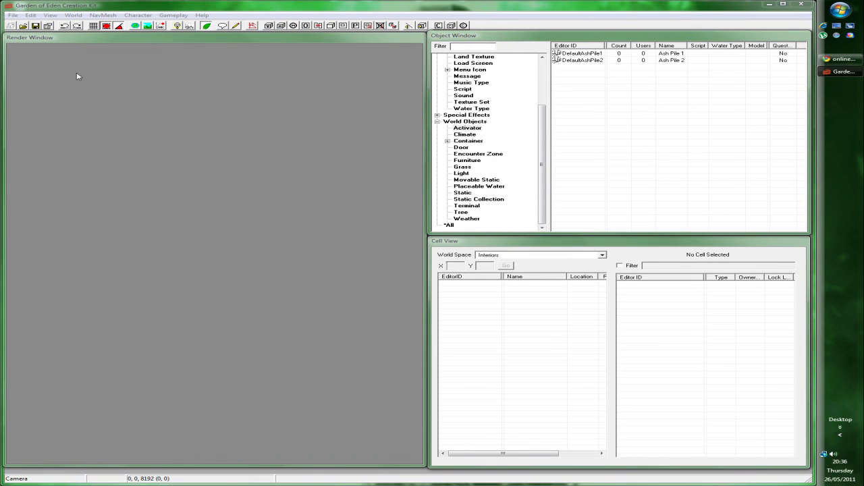
{"action": "double_click", "coordinate": [301, 217]}
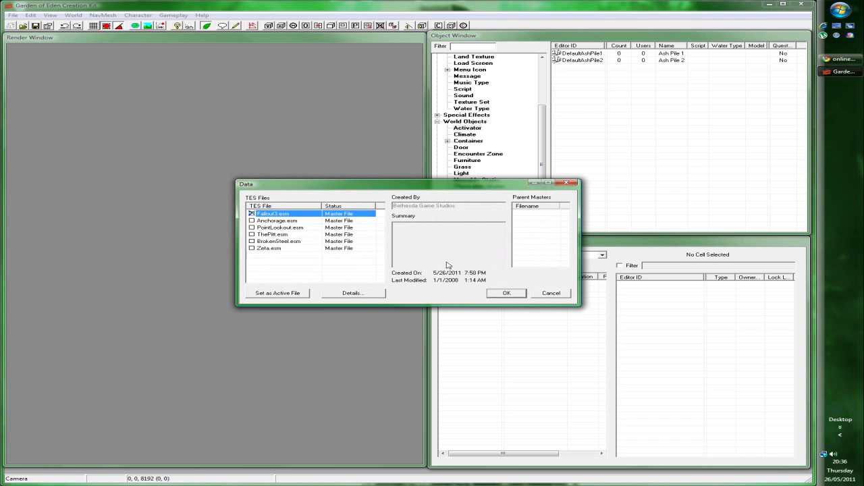
{"action": "left_click", "coordinate": [504, 293]}
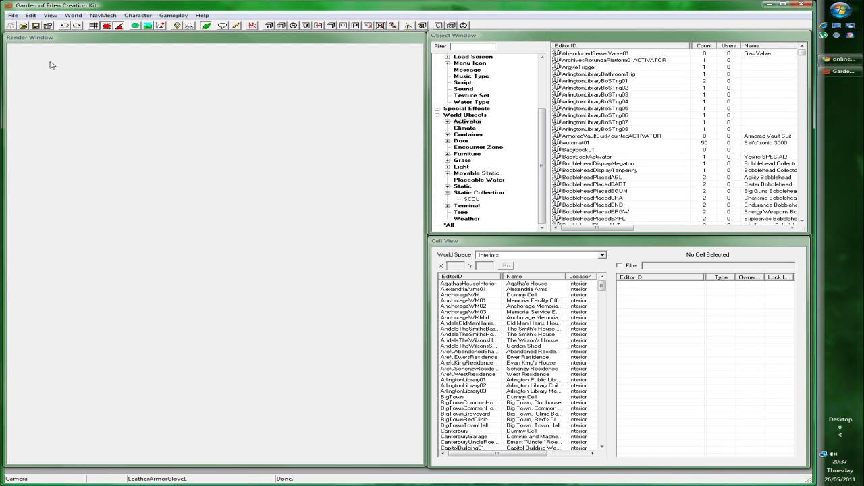
{"action": "left_click", "coordinate": [36, 26]}
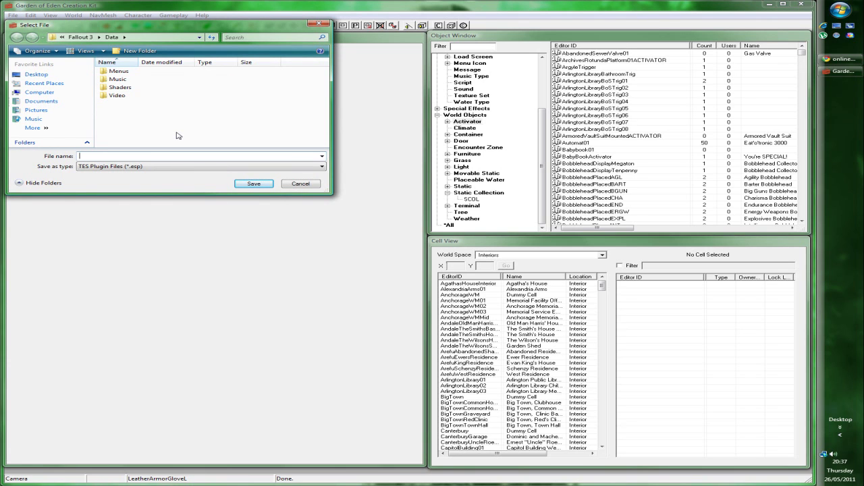
Save the plugin under the file name MyNPC.
{"action": "type", "text": "MyNPC"}
{"action": "key", "text": "Return"}
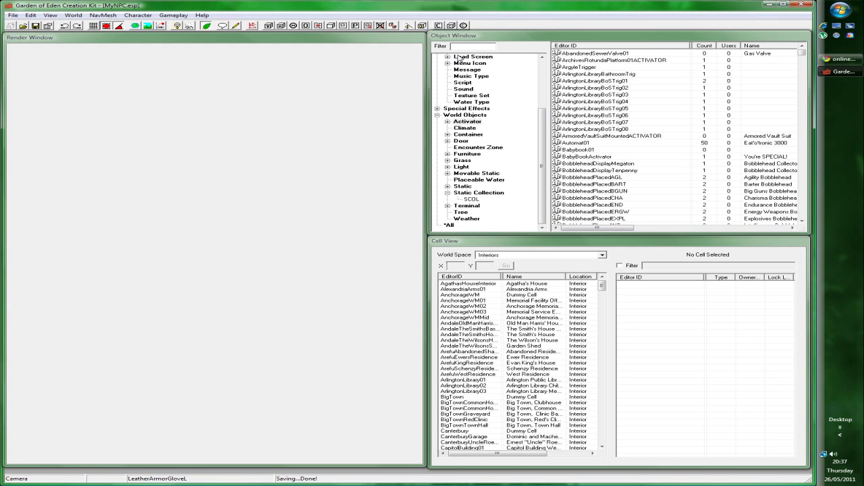
List the NPC records under Actors in the Object Window and bring up their context menu.
{"action": "left_click_drag", "start_coordinate": [461, 37], "coordinate": [461, 38]}
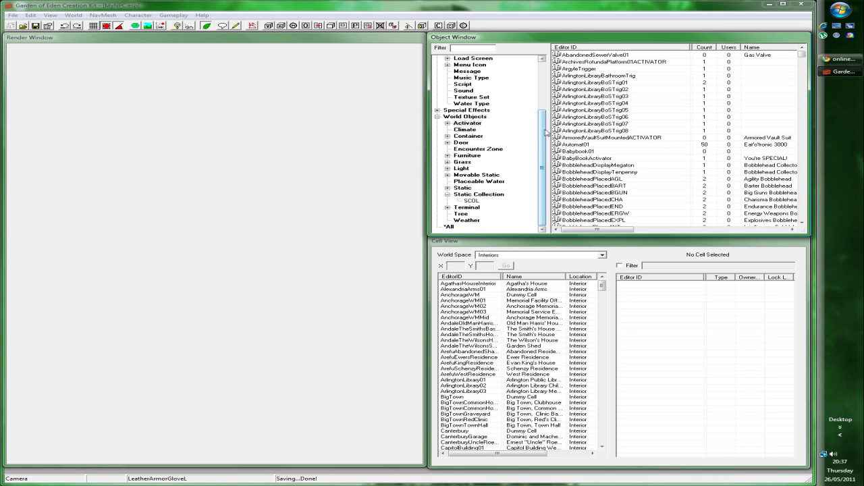
{"action": "left_click_drag", "start_coordinate": [544, 132], "coordinate": [552, 82]}
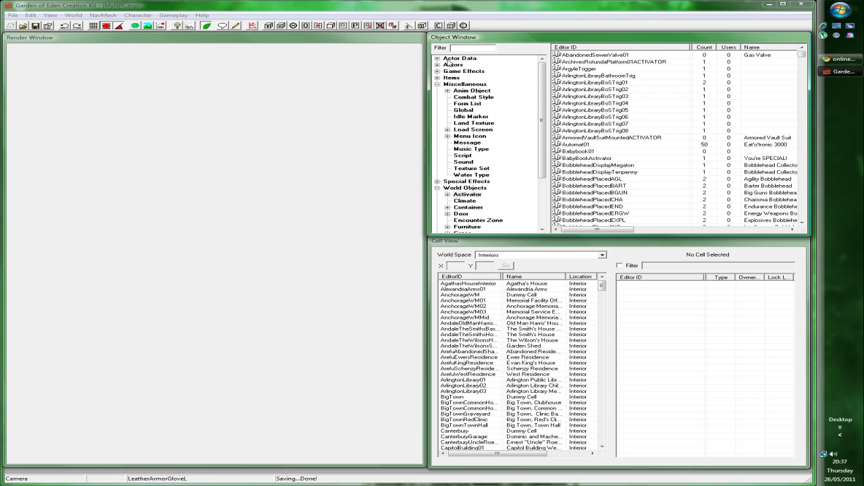
{"action": "double_click", "coordinate": [459, 67]}
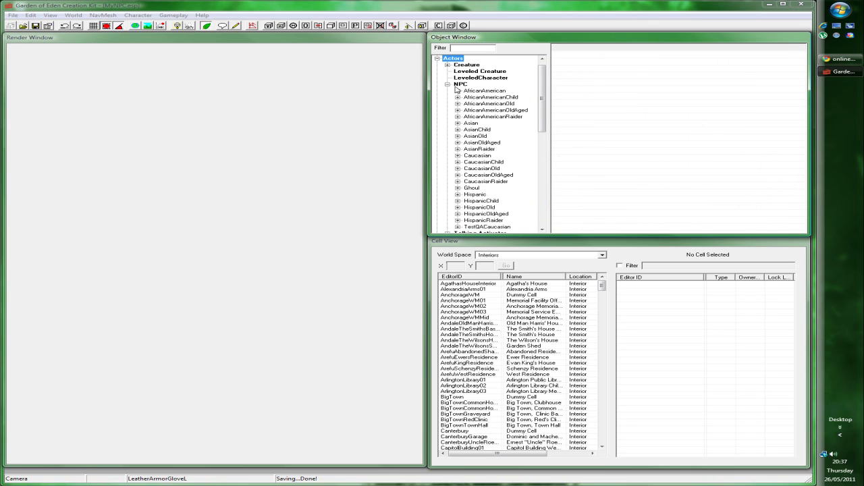
{"action": "left_click", "coordinate": [462, 84]}
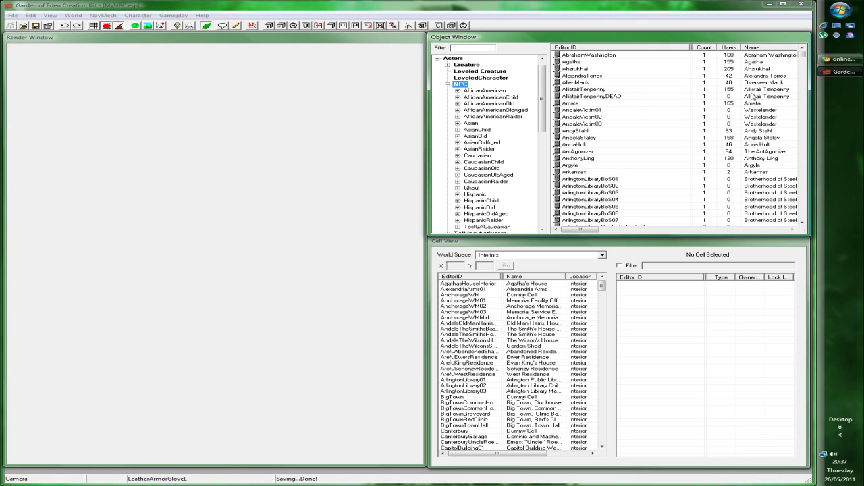
{"action": "right_click", "coordinate": [598, 68]}
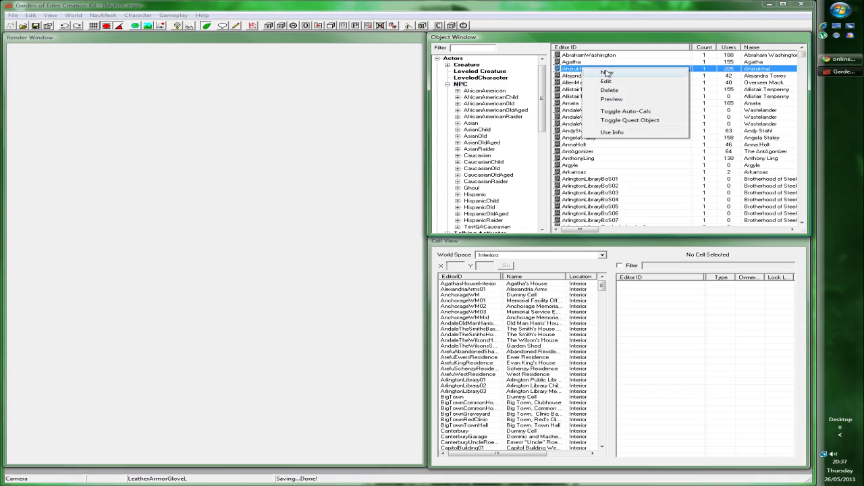
Create a new NPC with ID MyNpc and name Bob, toggling Respawn off.
{"action": "left_click", "coordinate": [606, 72]}
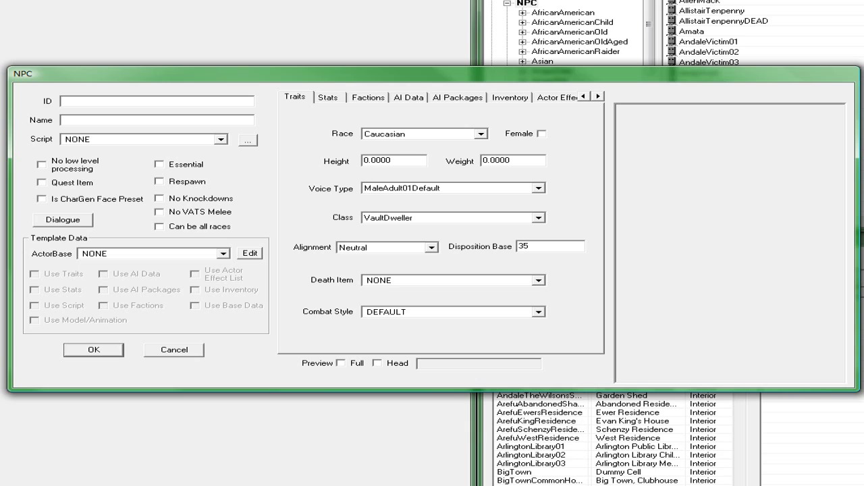
{"action": "type", "text": "MyNpc"}
{"action": "key", "text": "Tab"}
{"action": "type", "text": "Bob"}
{"action": "left_click", "coordinate": [160, 182]}
Enable No low level processing and Respawn for Bob.
{"action": "left_click", "coordinate": [453, 138]}
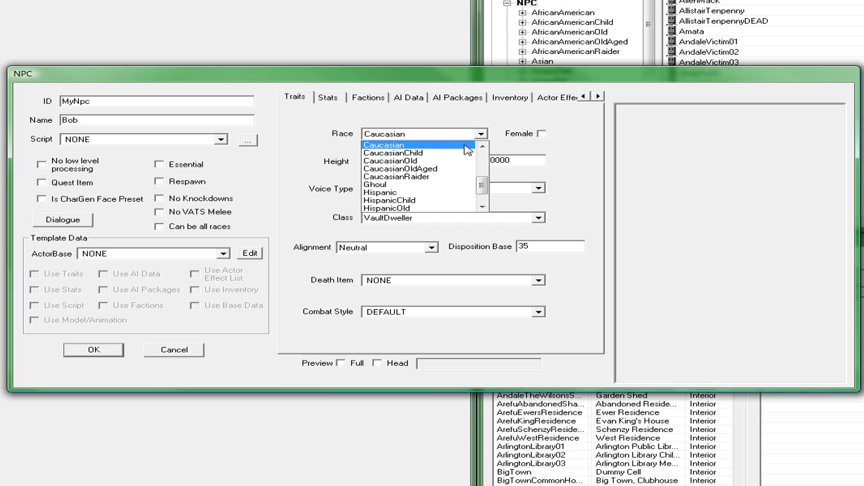
{"action": "left_click_drag", "start_coordinate": [482, 184], "coordinate": [491, 158]}
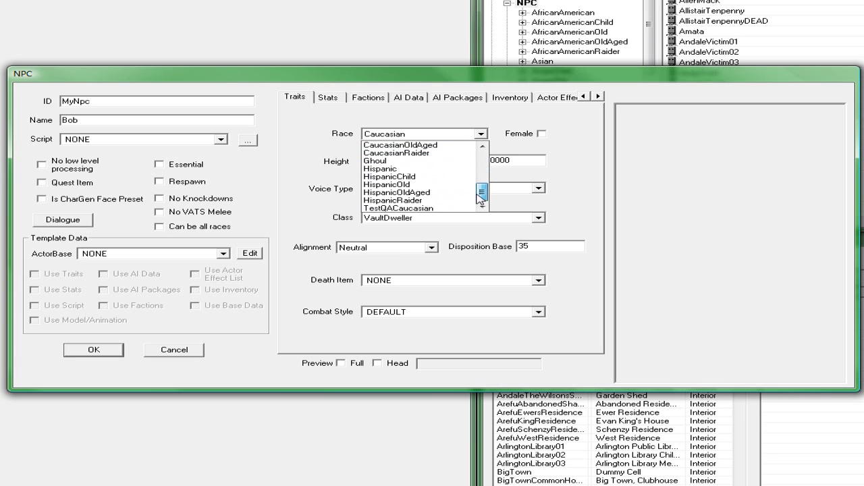
{"action": "left_click", "coordinate": [566, 165]}
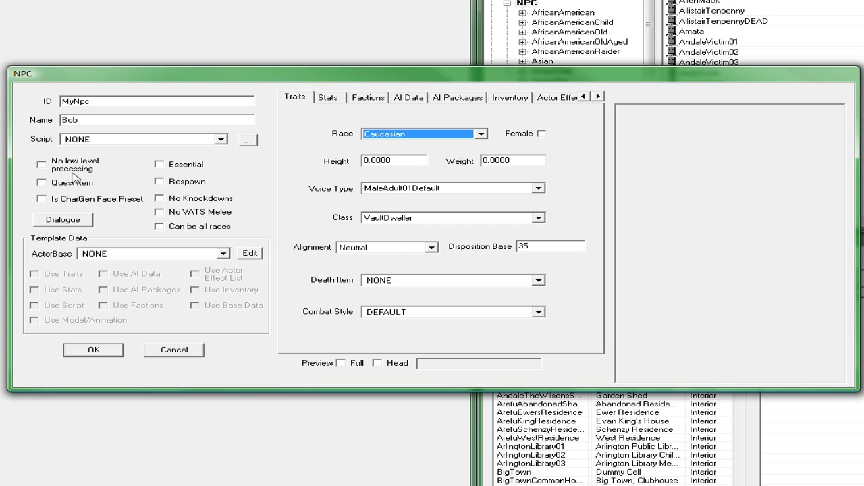
{"action": "left_click", "coordinate": [44, 167]}
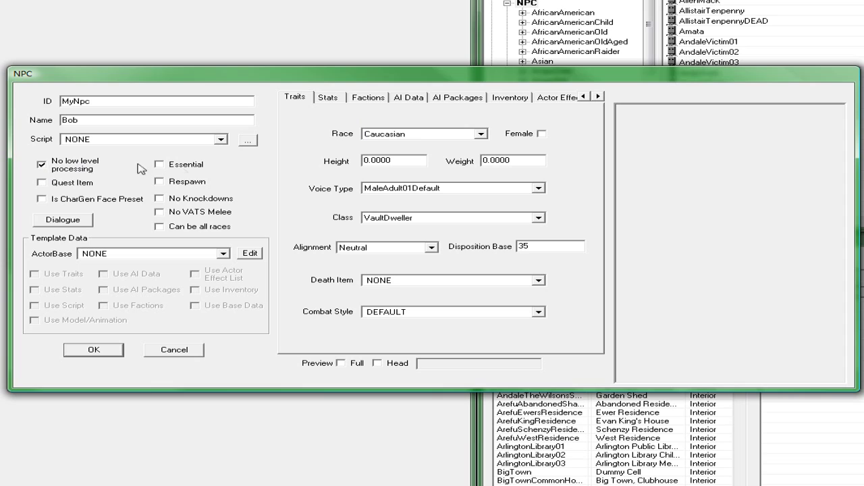
{"action": "left_click", "coordinate": [176, 187]}
Change Bob's race from Caucasian to Ghoul.
{"action": "left_click", "coordinate": [459, 135]}
{"action": "left_click_drag", "start_coordinate": [484, 187], "coordinate": [486, 162]}
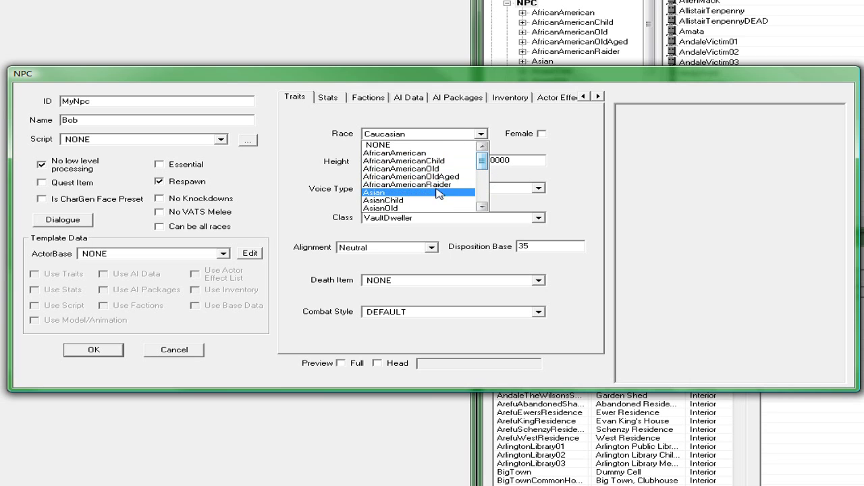
{"action": "left_click_drag", "start_coordinate": [482, 161], "coordinate": [482, 166]}
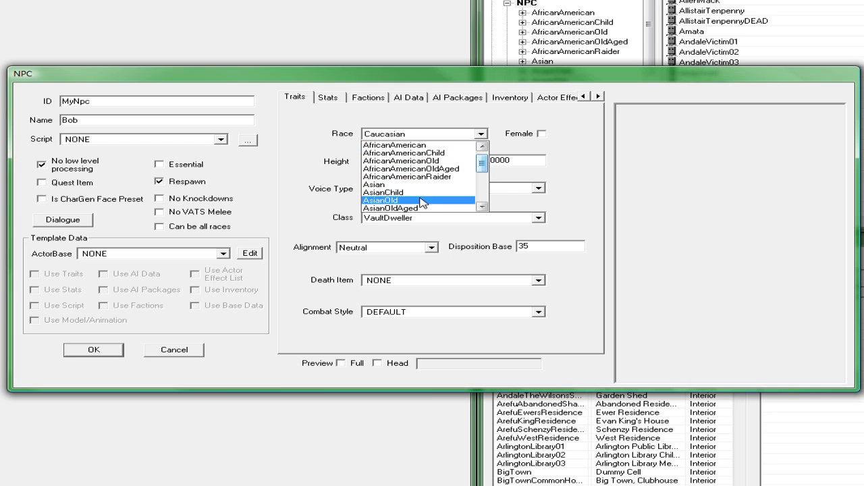
{"action": "left_click_drag", "start_coordinate": [481, 164], "coordinate": [487, 177]}
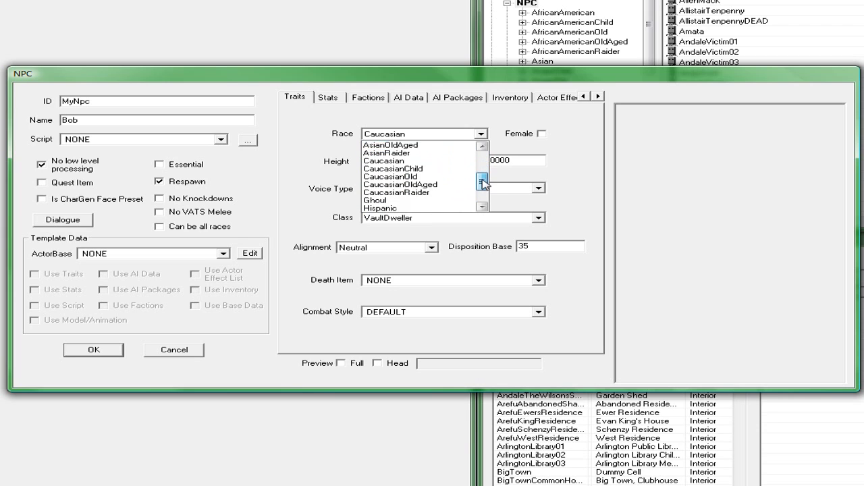
{"action": "left_click_drag", "start_coordinate": [487, 177], "coordinate": [465, 190]}
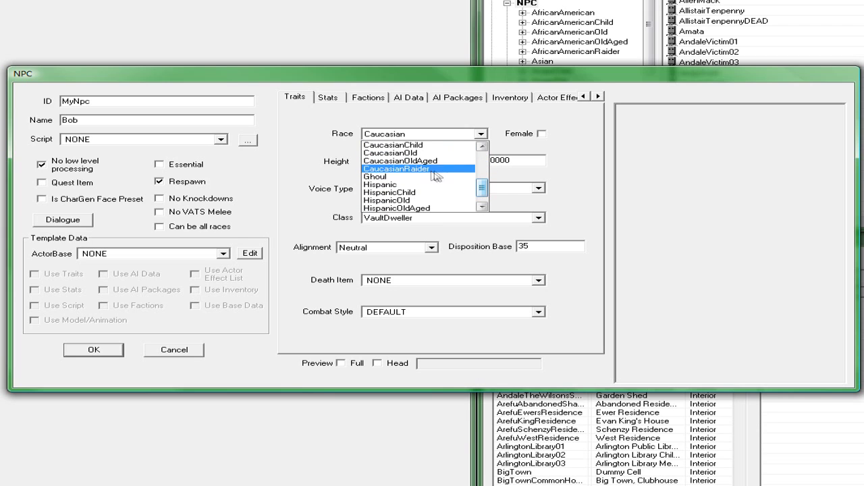
{"action": "left_click_drag", "start_coordinate": [465, 190], "coordinate": [482, 188]}
{"action": "left_click", "coordinate": [466, 186]}
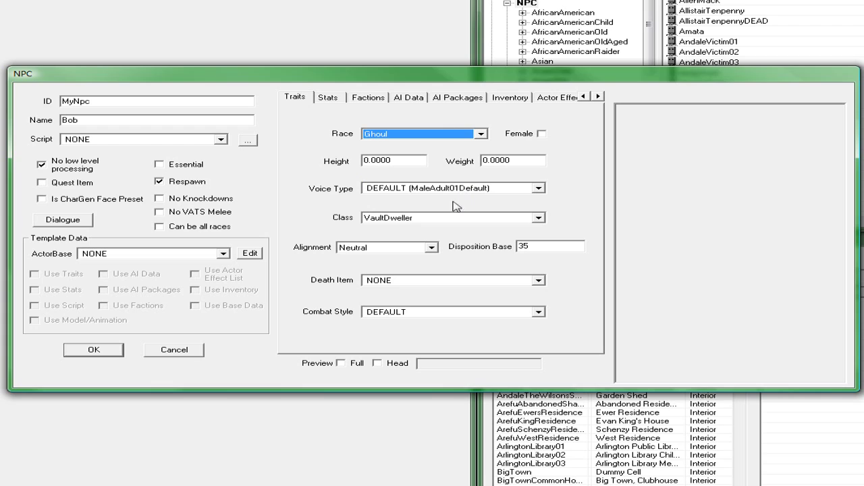
Show a full-body preview of Bob, briefly trying Female before reverting to male.
{"action": "left_click", "coordinate": [394, 364]}
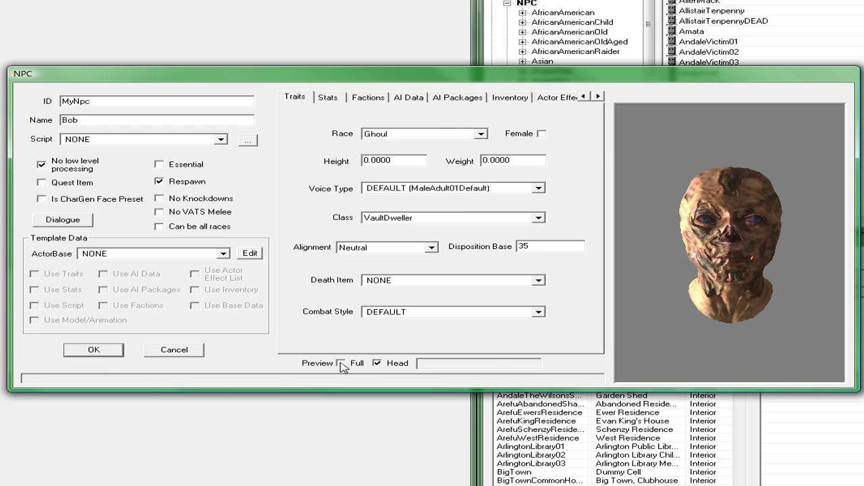
{"action": "left_click", "coordinate": [341, 364]}
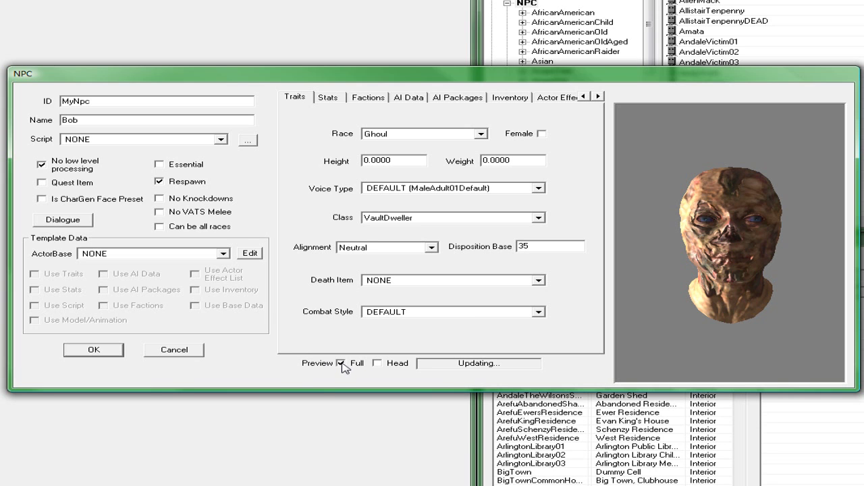
{"action": "mouse_move", "coordinate": [695, 281]}
{"action": "left_mouse_down"}
{"action": "mouse_move", "coordinate": [650, 267]}
{"action": "mouse_move", "coordinate": [746, 273]}
{"action": "left_mouse_up"}
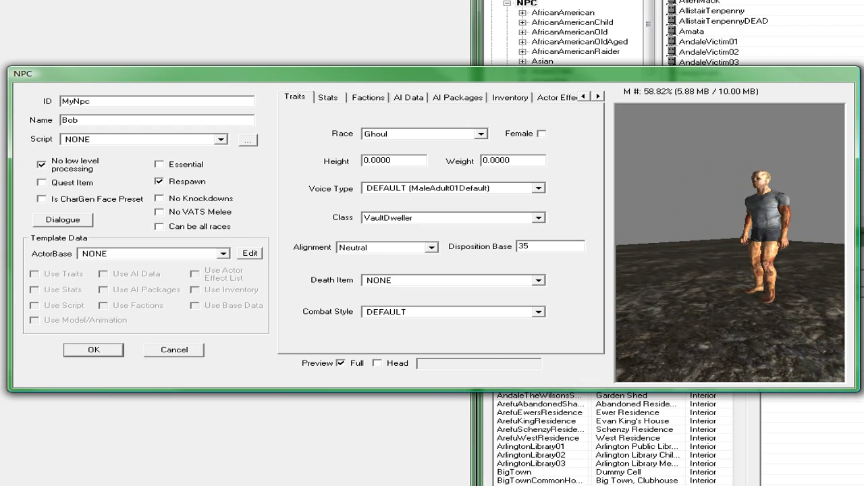
{"action": "left_click", "coordinate": [541, 134]}
{"action": "mouse_move", "coordinate": [721, 217]}
{"action": "left_mouse_down"}
{"action": "mouse_move", "coordinate": [726, 235]}
{"action": "mouse_move", "coordinate": [764, 191]}
{"action": "left_mouse_up"}
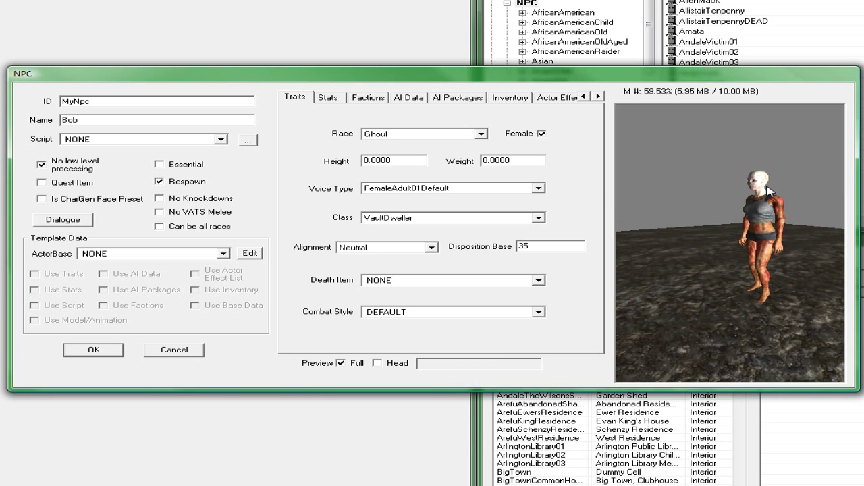
{"action": "left_click", "coordinate": [542, 134]}
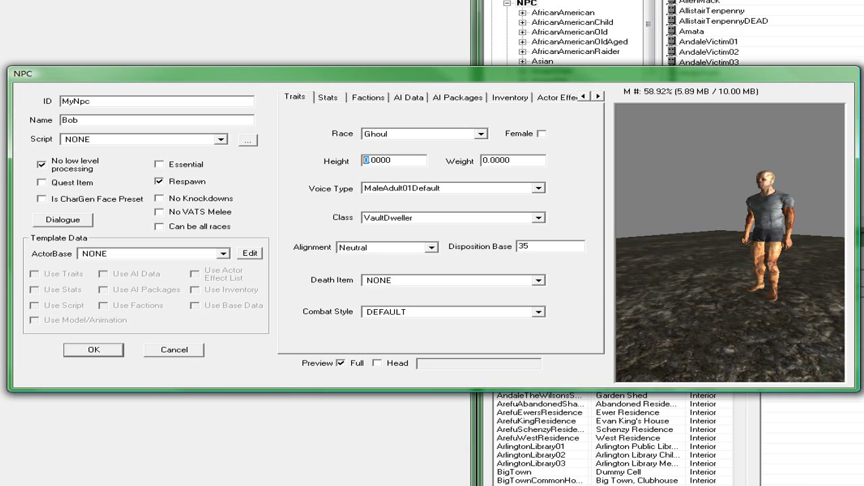
Enter 1.3 as Bob's height and select its decimal part for correction.
{"action": "type", "text": "1"}
{"action": "type", "text": "3"}
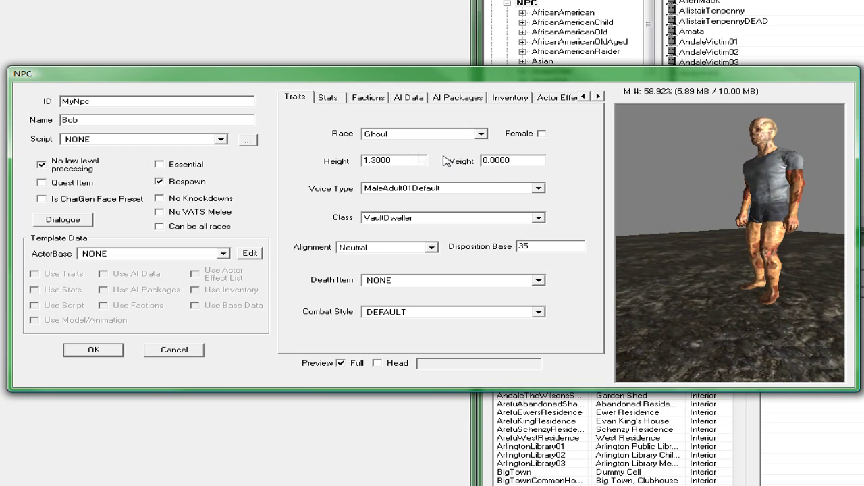
{"action": "left_click_drag", "start_coordinate": [370, 160], "coordinate": [391, 161]}
Correct the height to 1.0 and keep MaleAdult01Default as the voice type.
{"action": "type", "text": "0"}
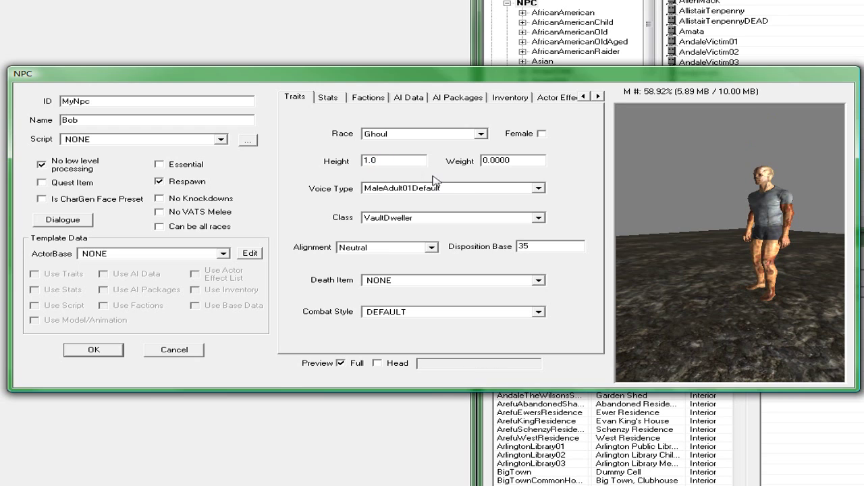
{"action": "left_click", "coordinate": [510, 160]}
{"action": "left_click", "coordinate": [465, 192]}
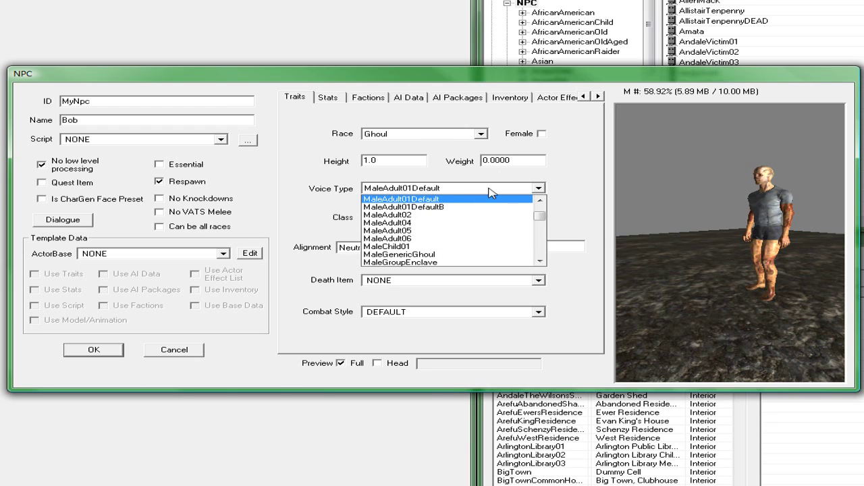
{"action": "left_click", "coordinate": [566, 205]}
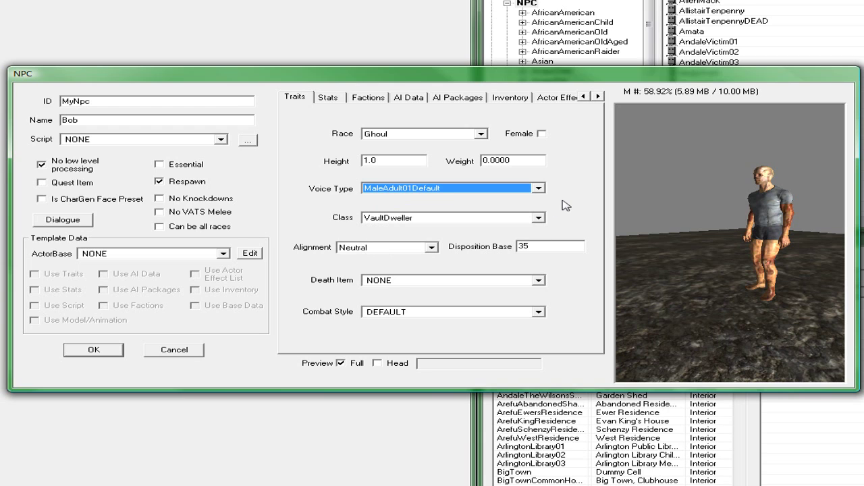
Keep VaultDweller as class, Neutral alignment, and NONE as the death item.
{"action": "left_click", "coordinate": [538, 217]}
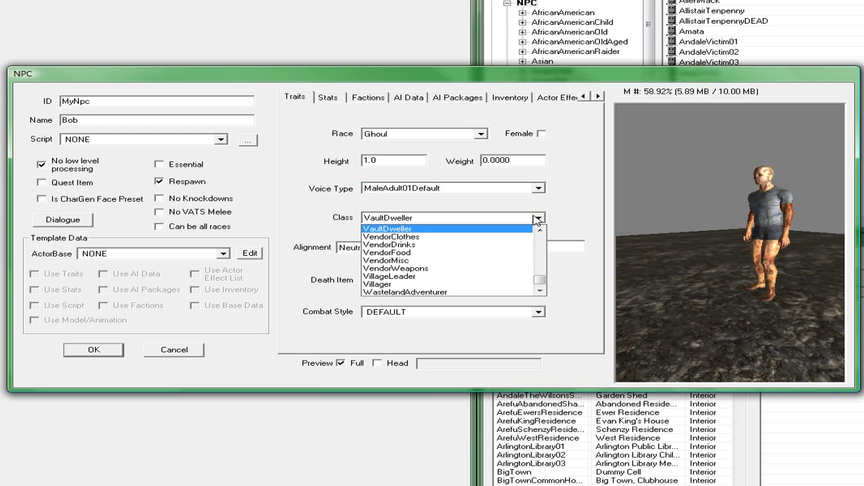
{"action": "left_click_drag", "start_coordinate": [540, 280], "coordinate": [549, 274]}
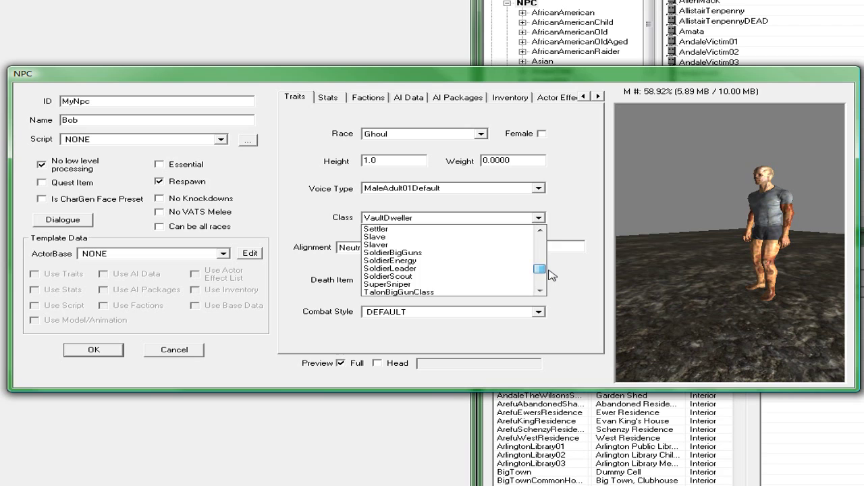
{"action": "left_click_drag", "start_coordinate": [551, 275], "coordinate": [547, 246]}
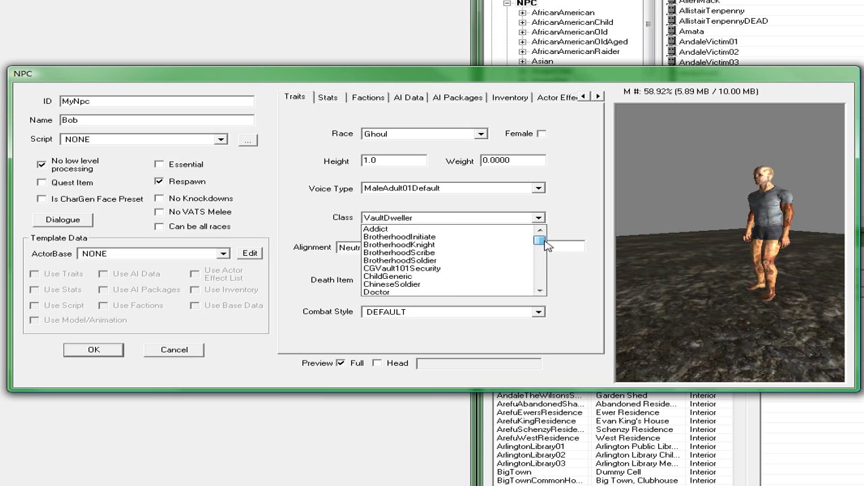
{"action": "left_click", "coordinate": [557, 237]}
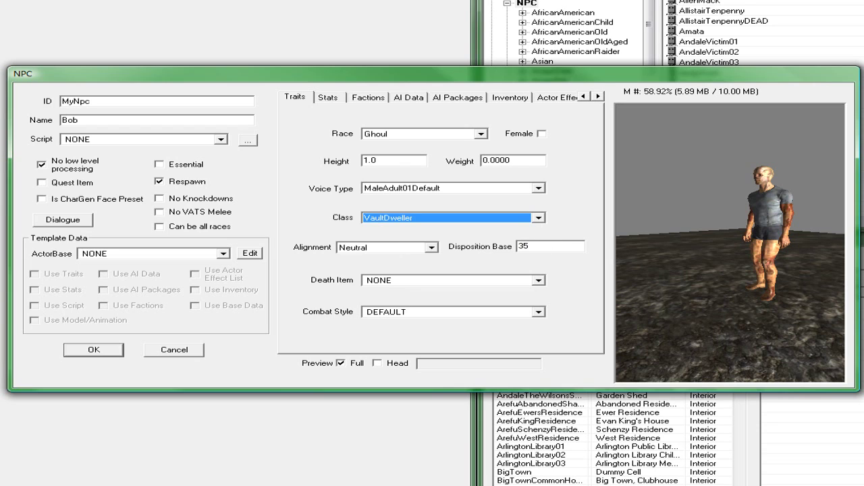
{"action": "left_click", "coordinate": [376, 248]}
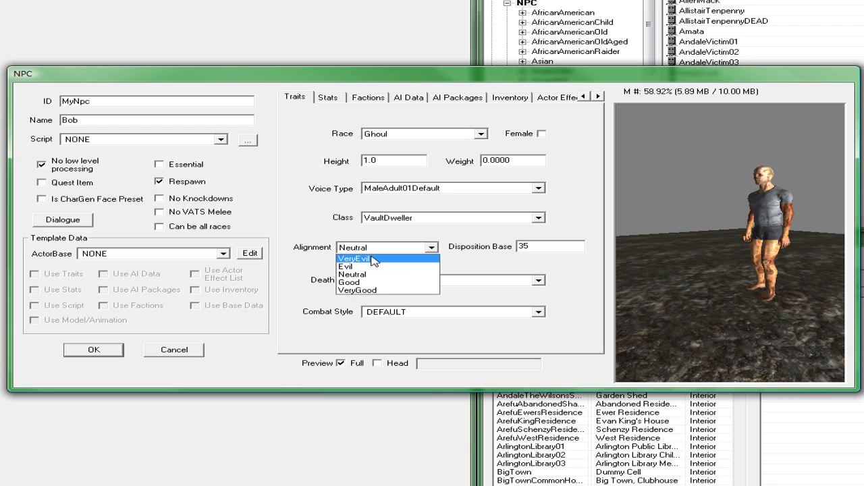
{"action": "left_click", "coordinate": [459, 260]}
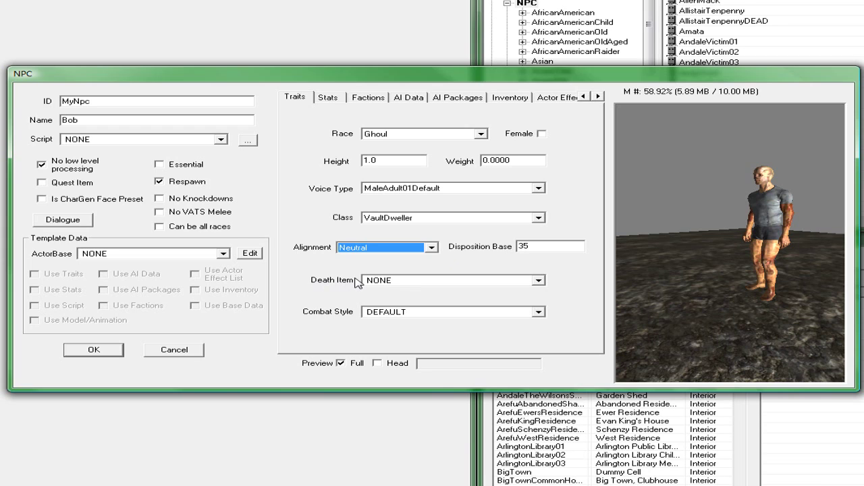
{"action": "left_click", "coordinate": [413, 281]}
{"action": "left_click", "coordinate": [454, 269]}
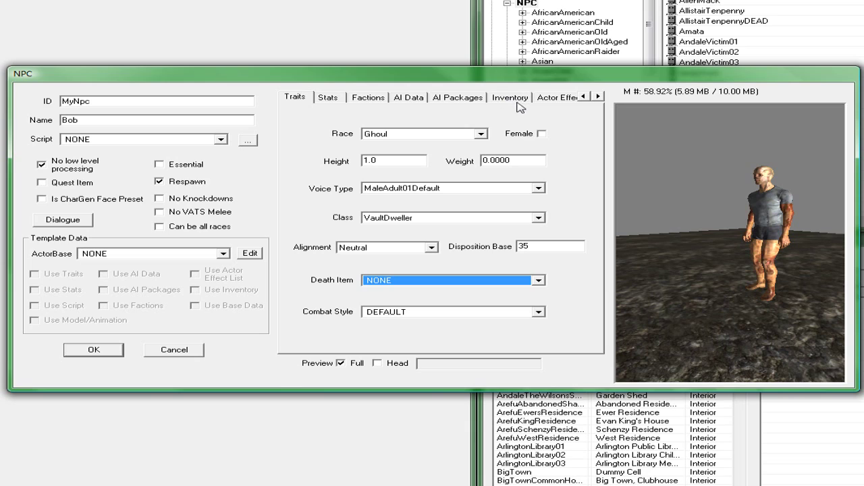
Set Bob's combat style to DefaultCombatRangedstyle.
{"action": "left_click", "coordinate": [391, 313]}
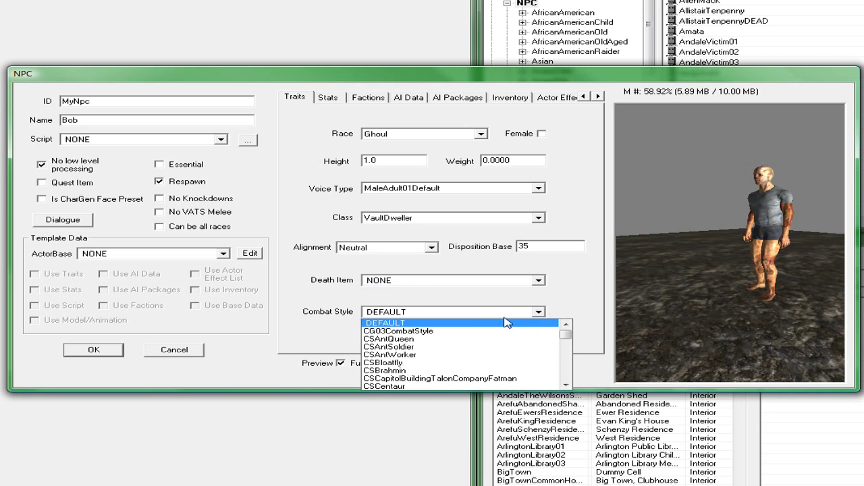
{"action": "scroll", "coordinate": [506, 323], "scroll_direction": "down", "scroll_amount": 1}
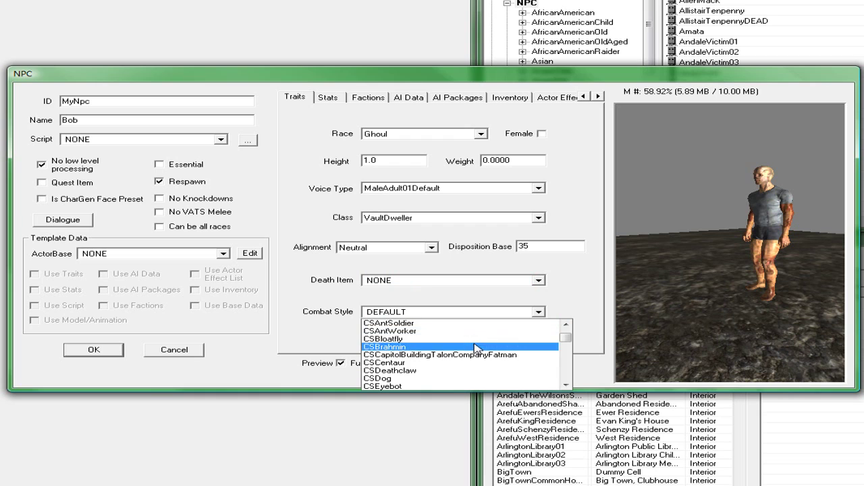
{"action": "scroll", "coordinate": [446, 350], "scroll_direction": "down", "scroll_amount": 3}
{"action": "scroll", "coordinate": [444, 349], "scroll_direction": "down", "scroll_amount": 3}
{"action": "scroll", "coordinate": [443, 350], "scroll_direction": "down", "scroll_amount": 2}
{"action": "scroll", "coordinate": [472, 348], "scroll_direction": "down", "scroll_amount": 3}
{"action": "scroll", "coordinate": [547, 351], "scroll_direction": "down", "scroll_amount": 2}
{"action": "scroll", "coordinate": [550, 354], "scroll_direction": "down", "scroll_amount": 3}
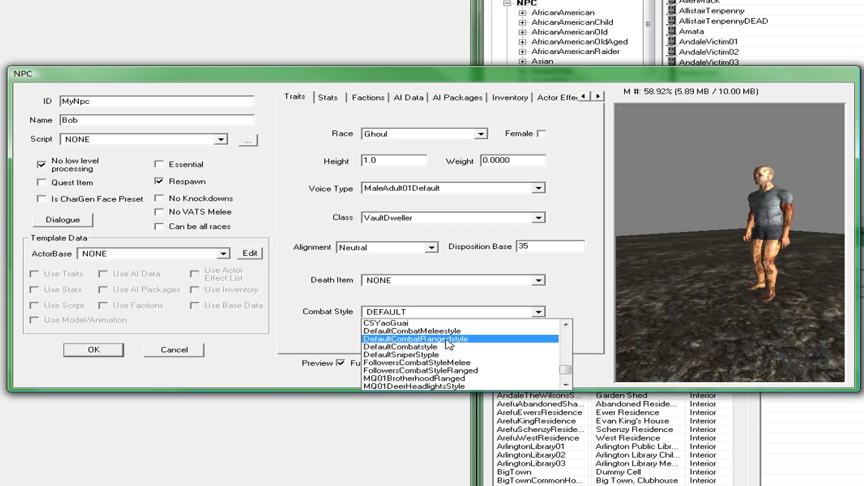
{"action": "left_click", "coordinate": [446, 339]}
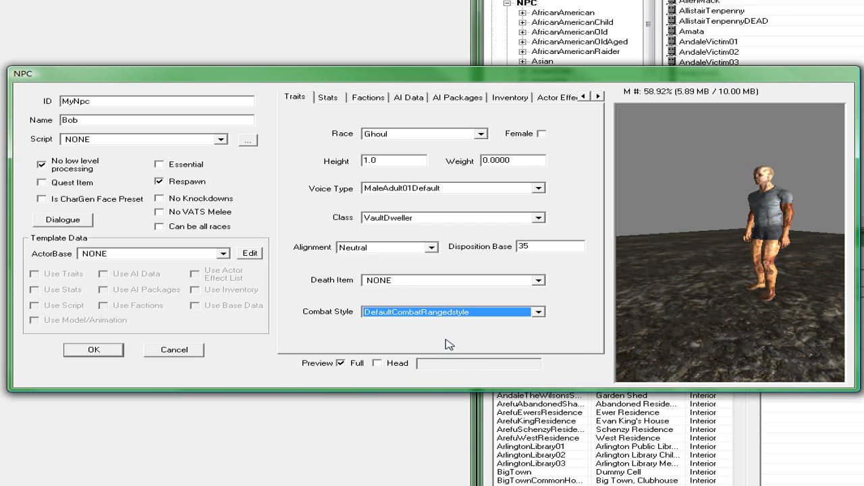
{"action": "left_click", "coordinate": [330, 99]}
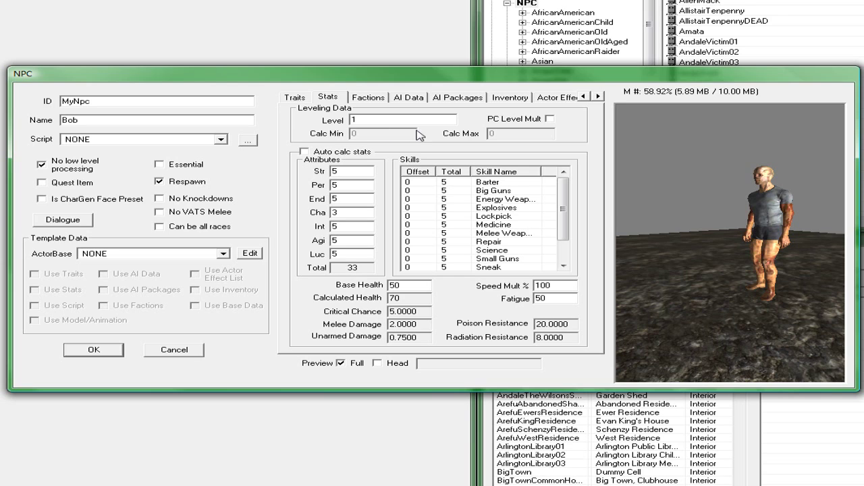
Tick PC Level Mult at 1.00 and raise Base Health from 50 to 200.
{"action": "left_click", "coordinate": [550, 119]}
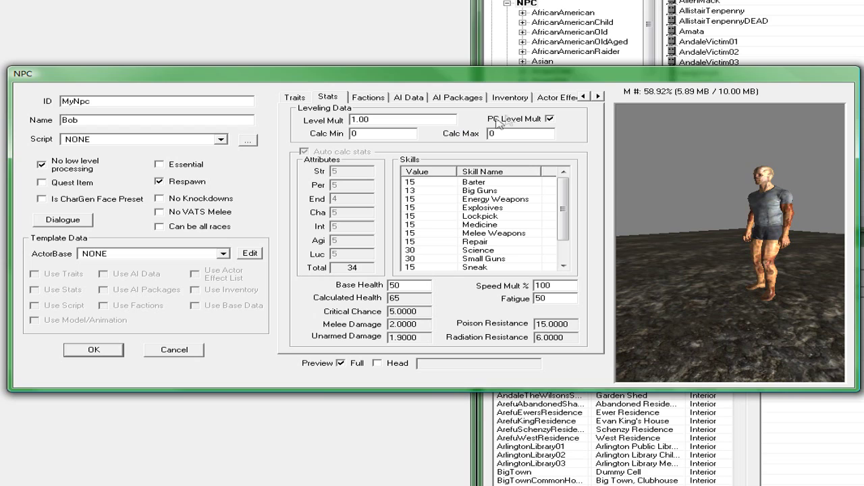
{"action": "left_click_drag", "start_coordinate": [399, 285], "coordinate": [369, 284]}
{"action": "type", "text": "200"}
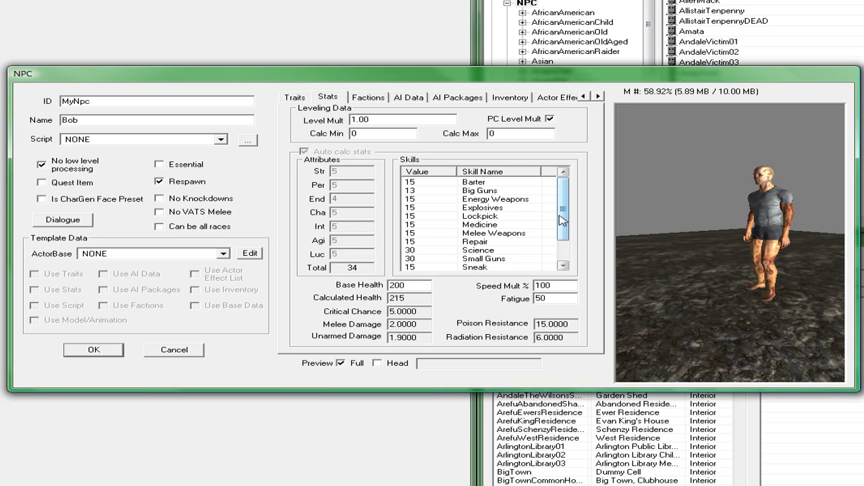
{"action": "left_click_drag", "start_coordinate": [562, 219], "coordinate": [562, 241]}
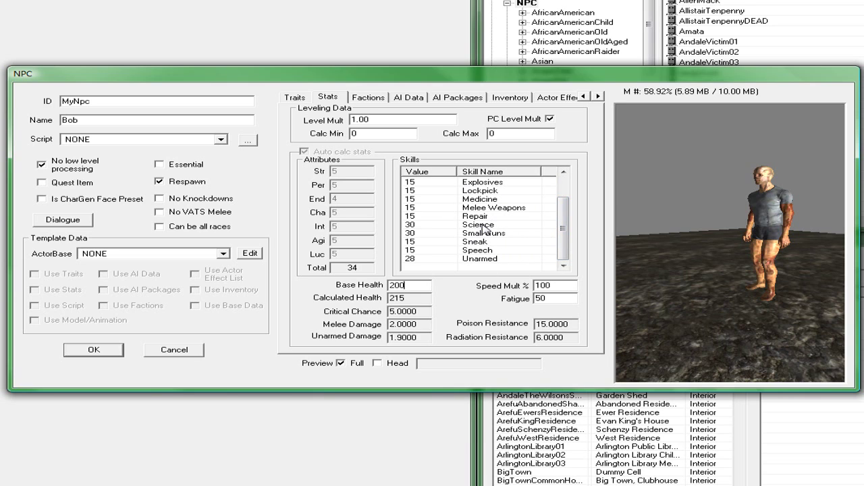
{"action": "left_click", "coordinate": [370, 101]}
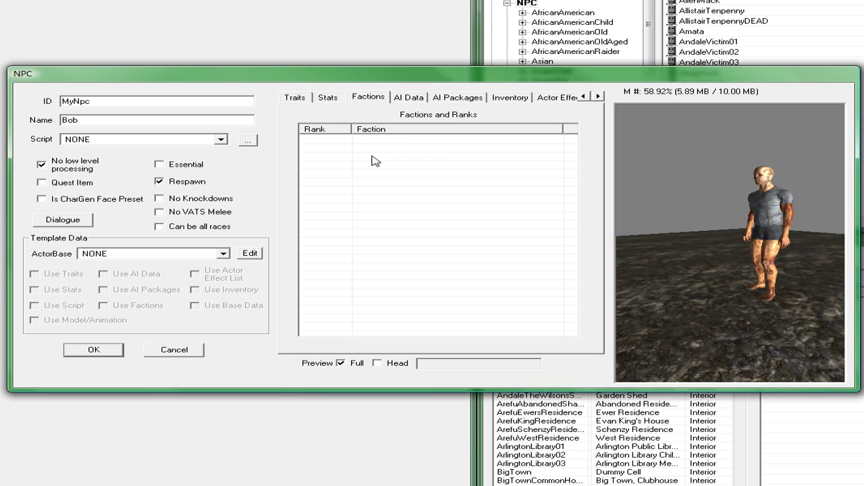
Add MegatonSettlerFaction to Bob's faction list at rank 0.
{"action": "right_click", "coordinate": [376, 161]}
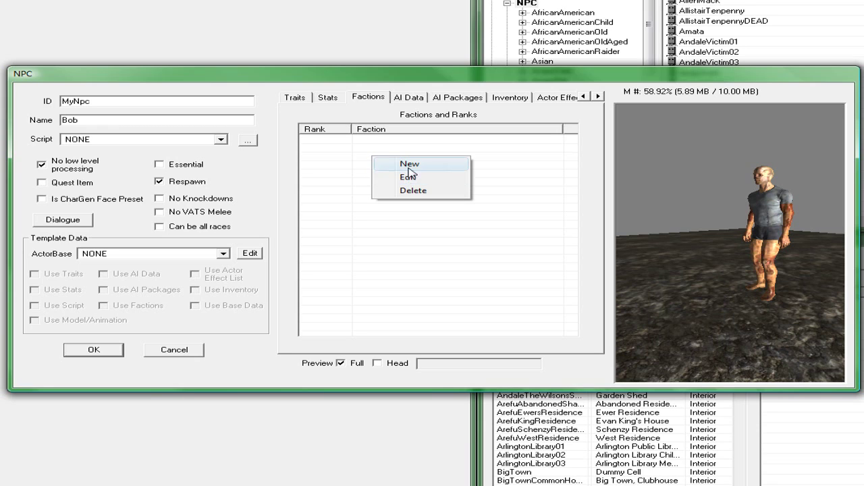
{"action": "left_click", "coordinate": [405, 176]}
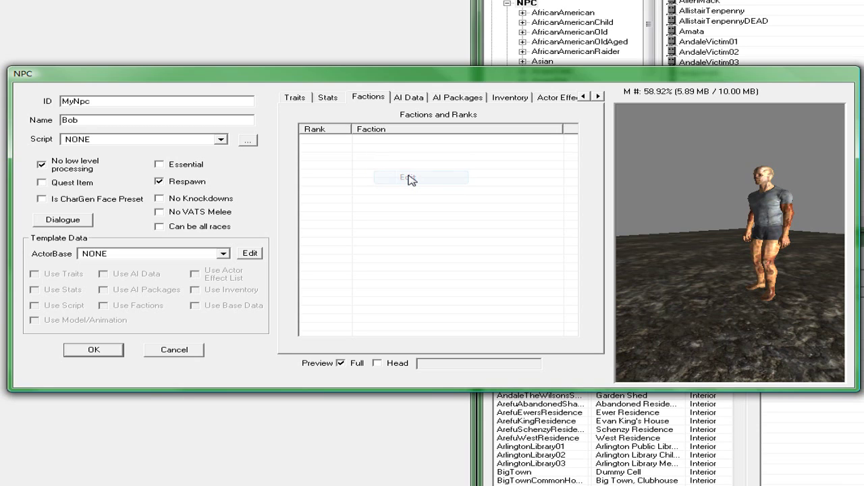
{"action": "right_click", "coordinate": [366, 162]}
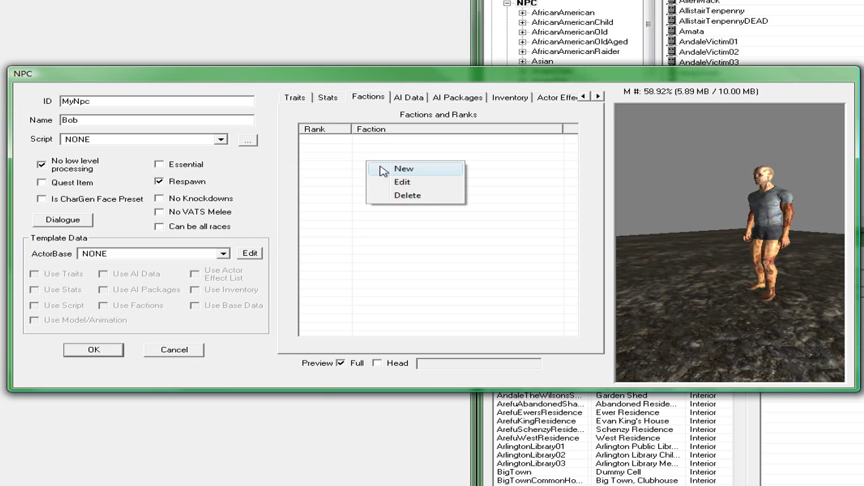
{"action": "left_click", "coordinate": [384, 170]}
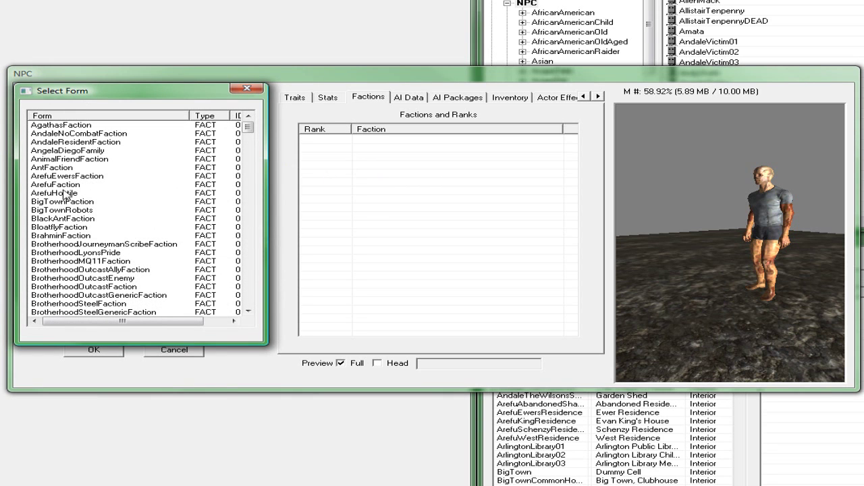
{"action": "left_click_drag", "start_coordinate": [248, 127], "coordinate": [248, 147]}
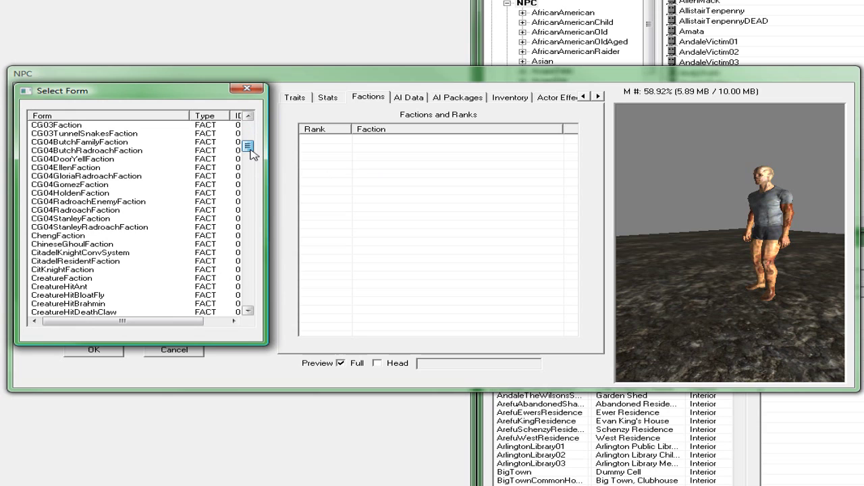
{"action": "left_click", "coordinate": [111, 212]}
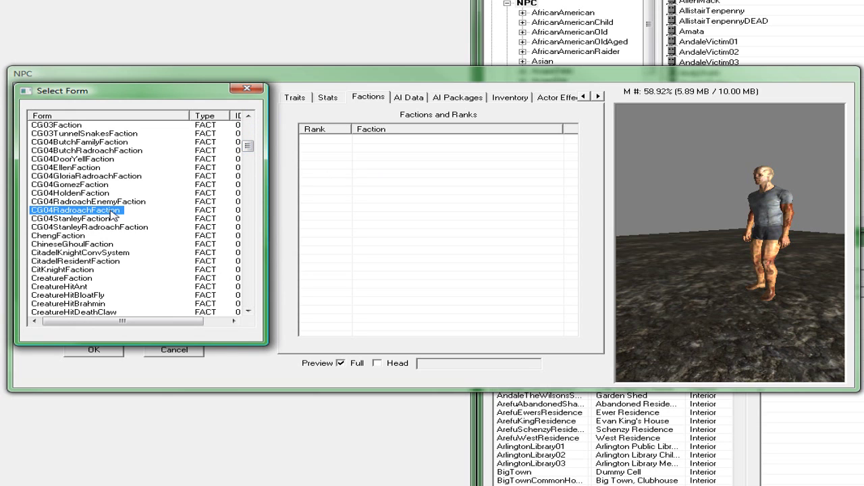
{"action": "key", "text": "m"}
{"action": "key", "text": "Down"}
{"action": "key", "text": "Down"}
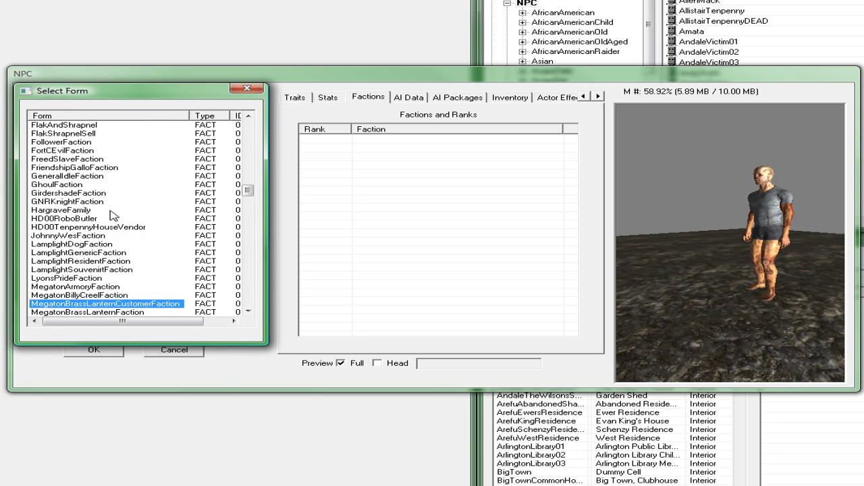
{"action": "key", "text": "Down"}
{"action": "key", "text": "Down"}
{"action": "key", "text": "Down"}
{"action": "key", "text": "Down"}
{"action": "key", "text": "Down"}
{"action": "key", "text": "Down"}
{"action": "key", "text": "Down"}
{"action": "key", "text": "Down"}
{"action": "key", "text": "Down"}
{"action": "key", "text": "Down"}
{"action": "key", "text": "Down"}
{"action": "key", "text": "Down"}
{"action": "key", "text": "Down"}
{"action": "key", "text": "Down"}
{"action": "key", "text": "Up"}
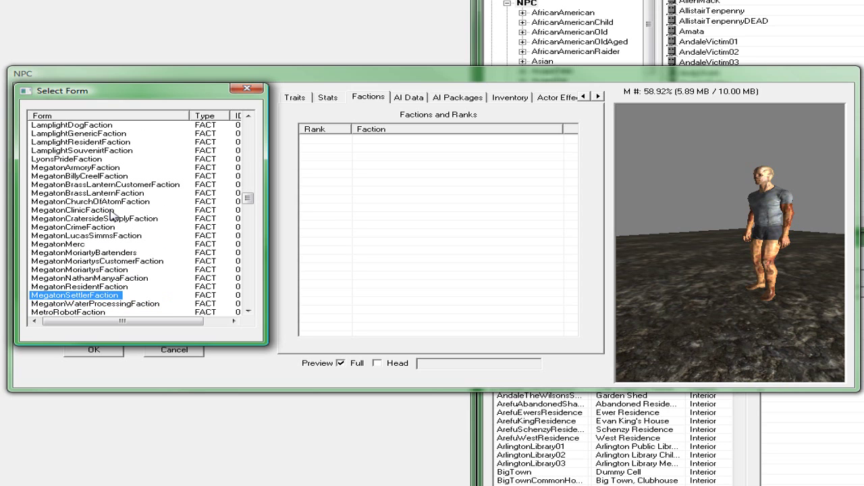
{"action": "key", "text": "Return"}
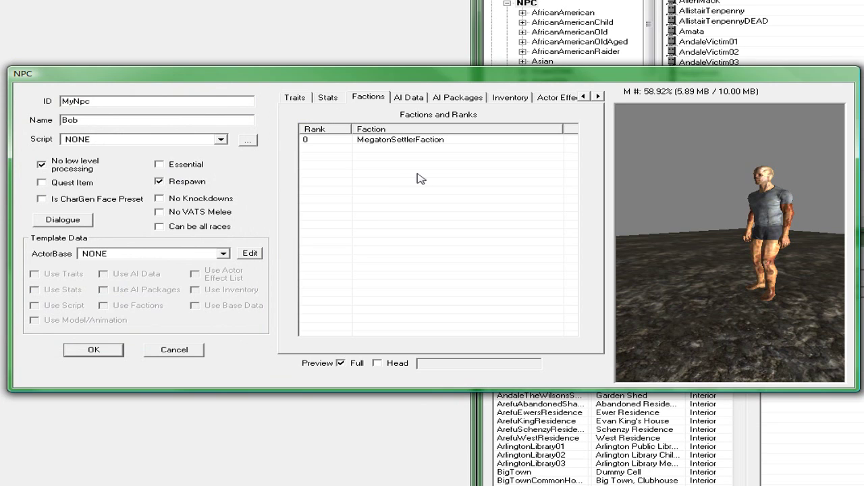
{"action": "left_click", "coordinate": [410, 101]}
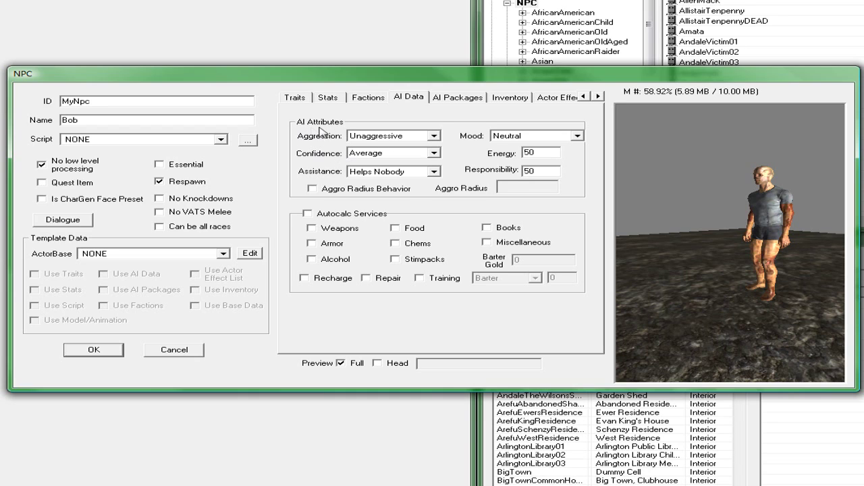
Browse the Aggression options, leaving it at Unaggressive for now.
{"action": "left_click", "coordinate": [377, 142]}
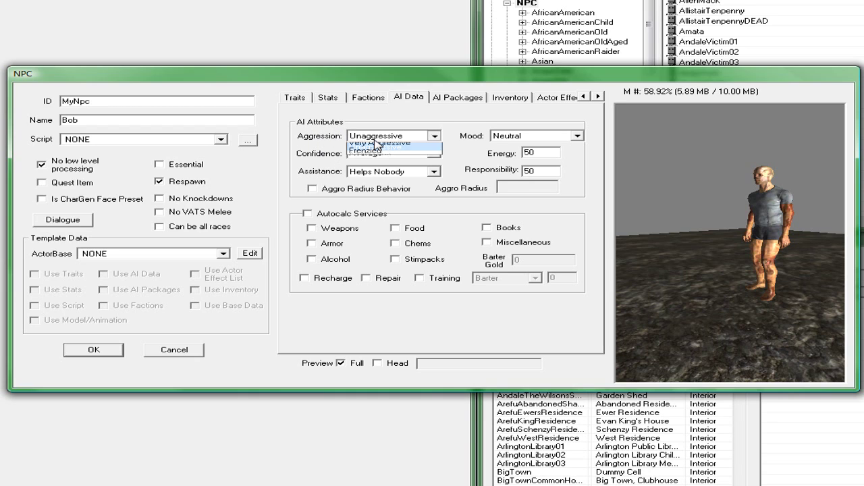
{"action": "left_click", "coordinate": [455, 137]}
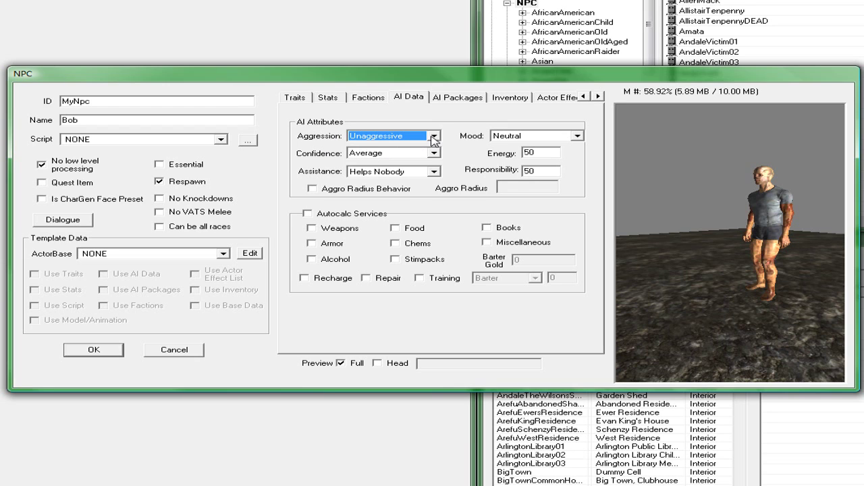
{"action": "left_click", "coordinate": [435, 138]}
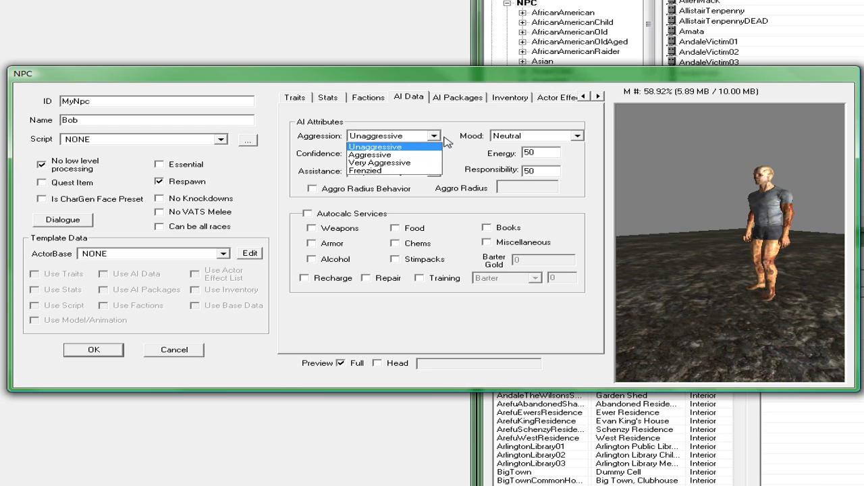
{"action": "left_click", "coordinate": [451, 140]}
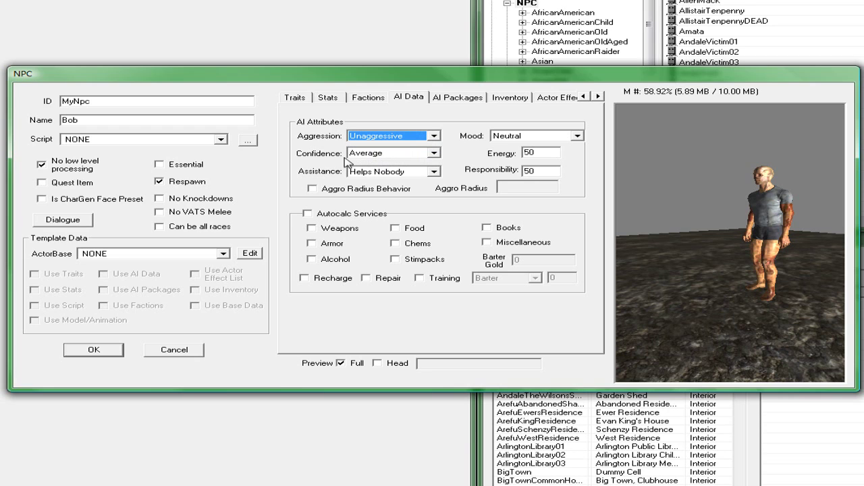
{"action": "left_click", "coordinate": [419, 142]}
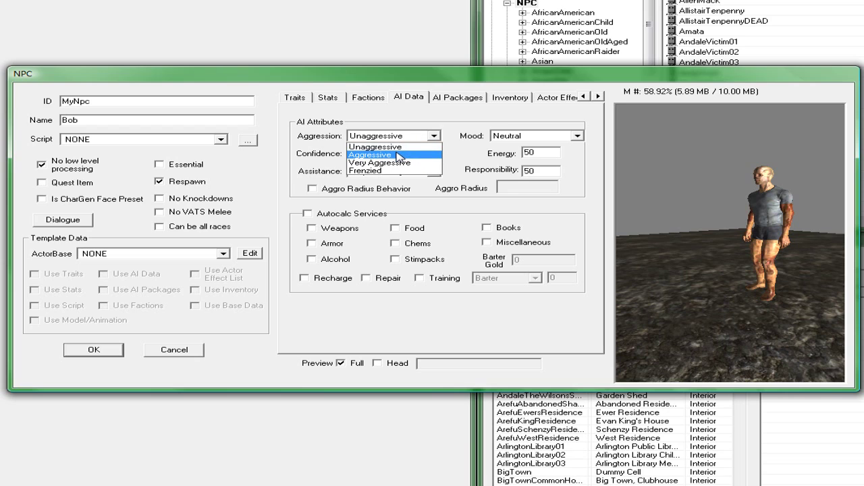
{"action": "left_click", "coordinate": [451, 158]}
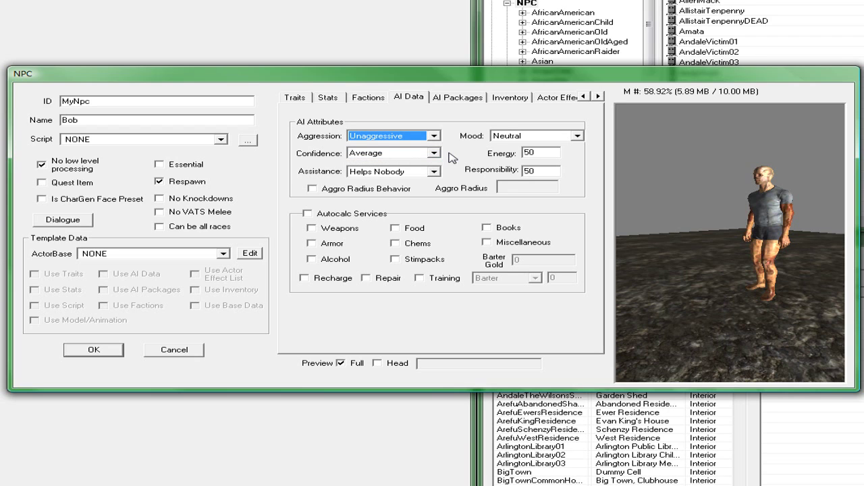
{"action": "left_click", "coordinate": [432, 139]}
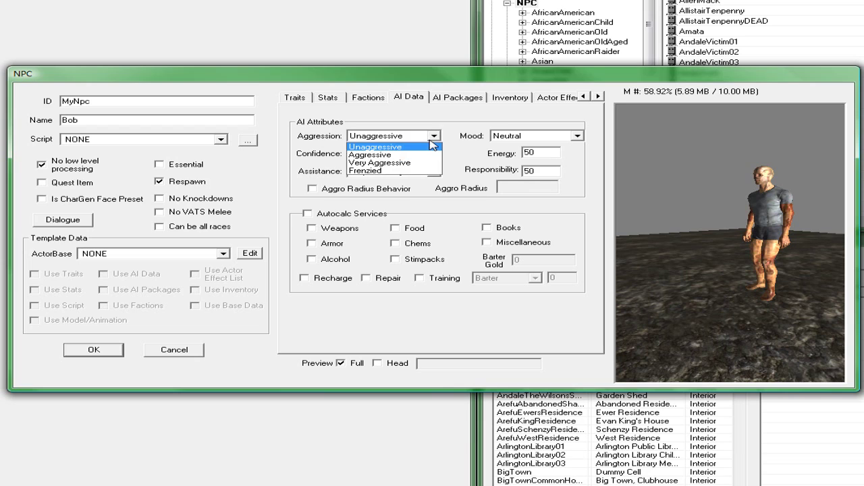
{"action": "left_click", "coordinate": [461, 162]}
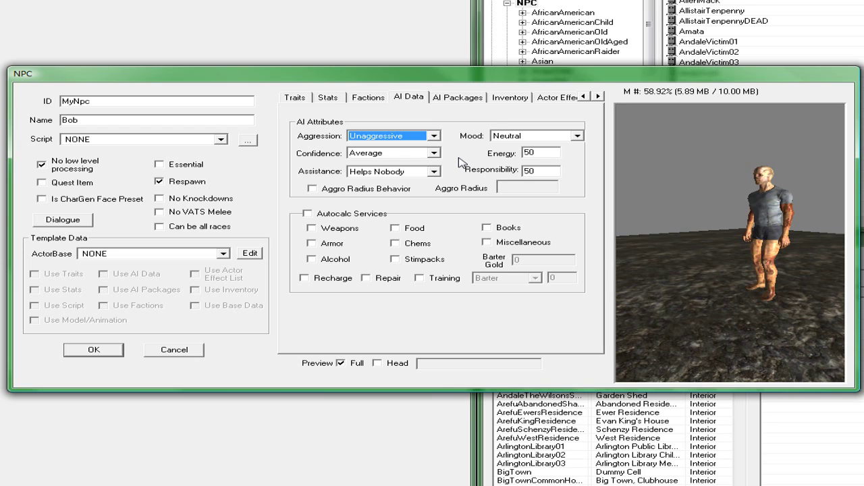
Set Bob's Aggression to Aggressive.
{"action": "left_click", "coordinate": [434, 137]}
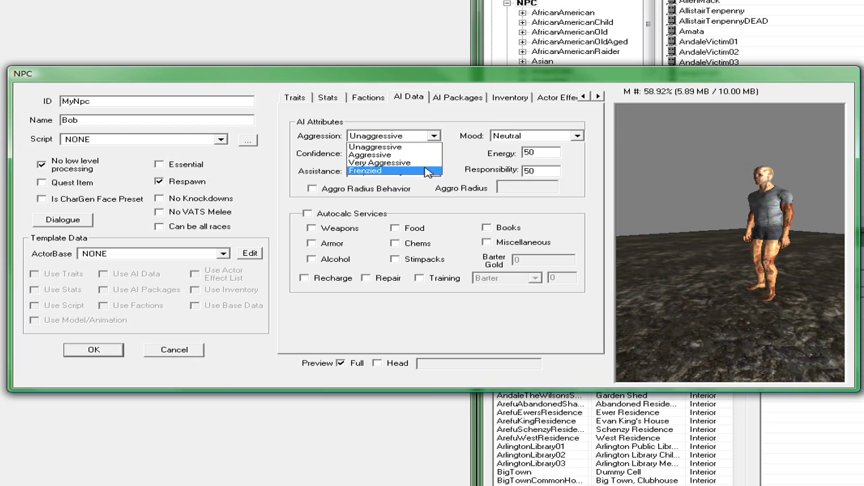
{"action": "left_click", "coordinate": [465, 166]}
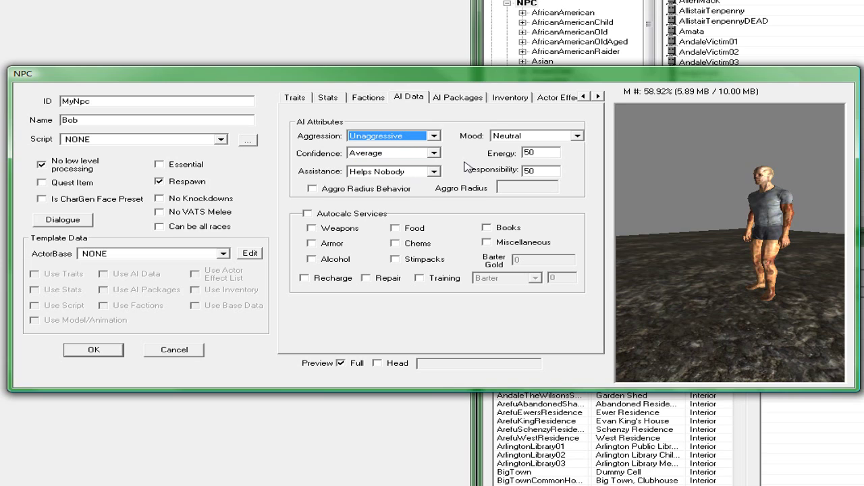
{"action": "left_click", "coordinate": [405, 136]}
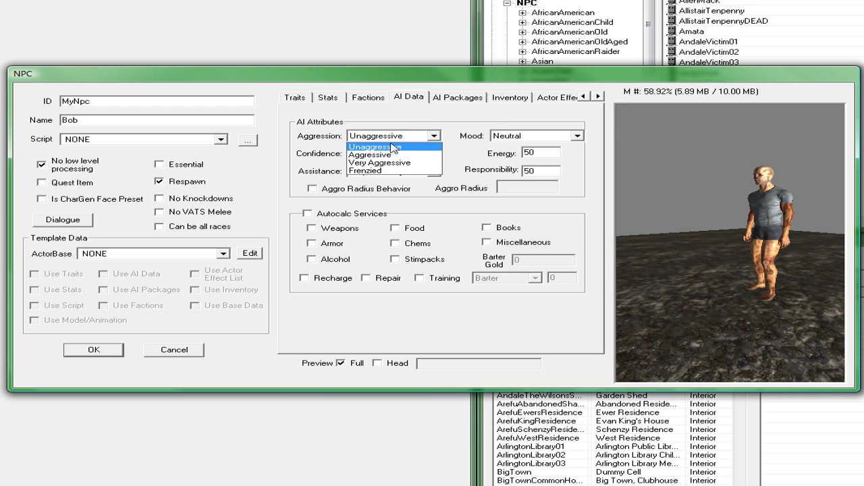
{"action": "left_click", "coordinate": [382, 155]}
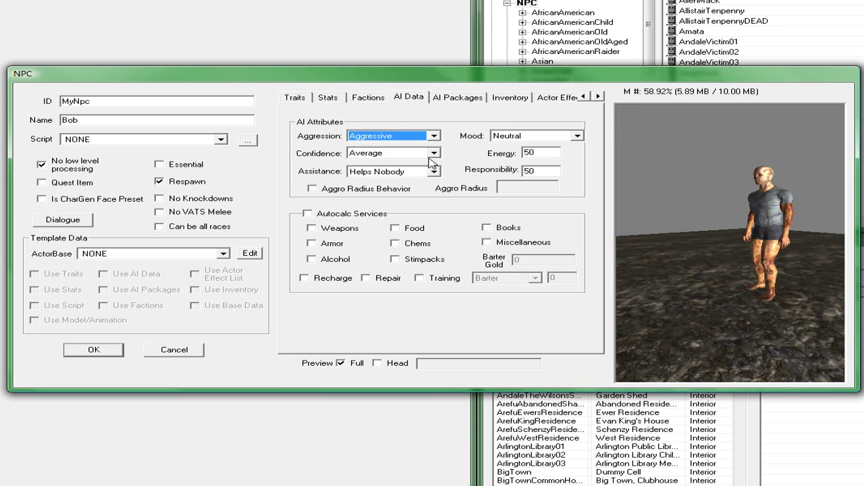
{"action": "left_click", "coordinate": [384, 155]}
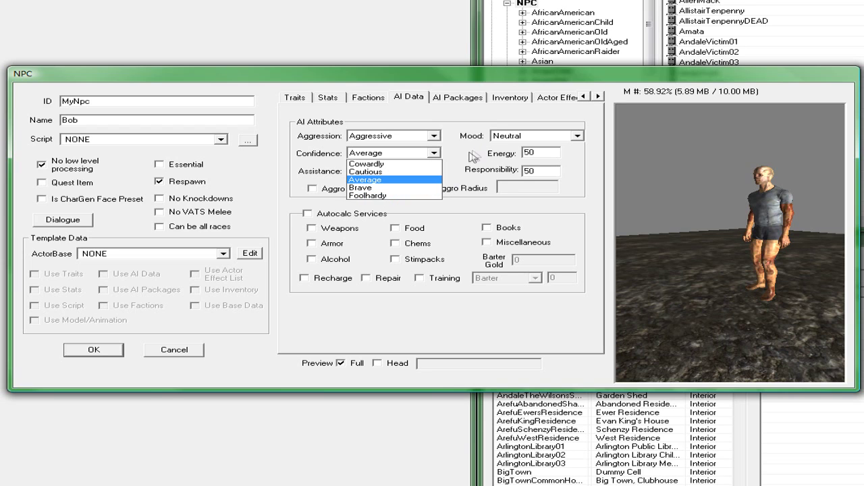
Make Bob Foolhardy, helping Friends and Allies, keep Neutral mood, and check his empty AI packages.
{"action": "left_click", "coordinate": [376, 196]}
{"action": "left_click", "coordinate": [408, 173]}
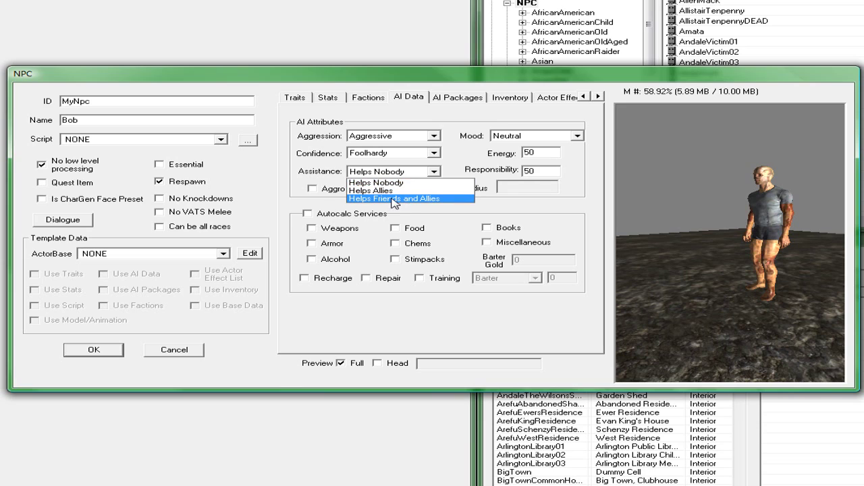
{"action": "left_click", "coordinate": [400, 199]}
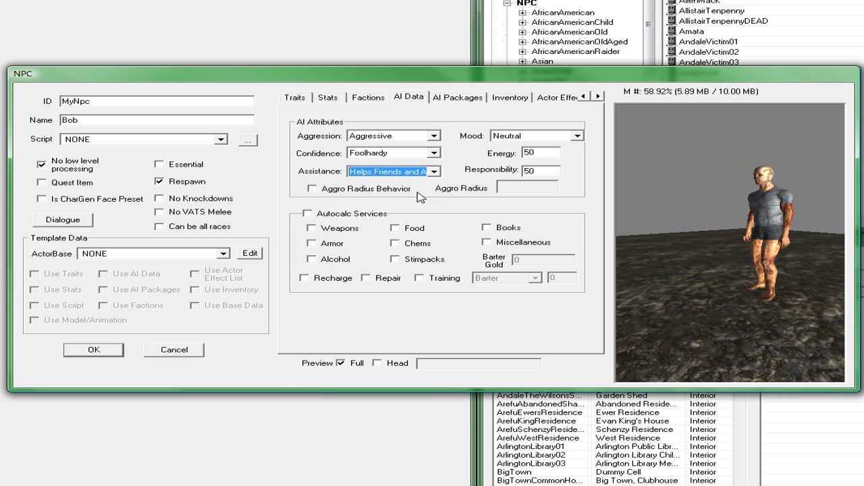
{"action": "left_click", "coordinate": [578, 136]}
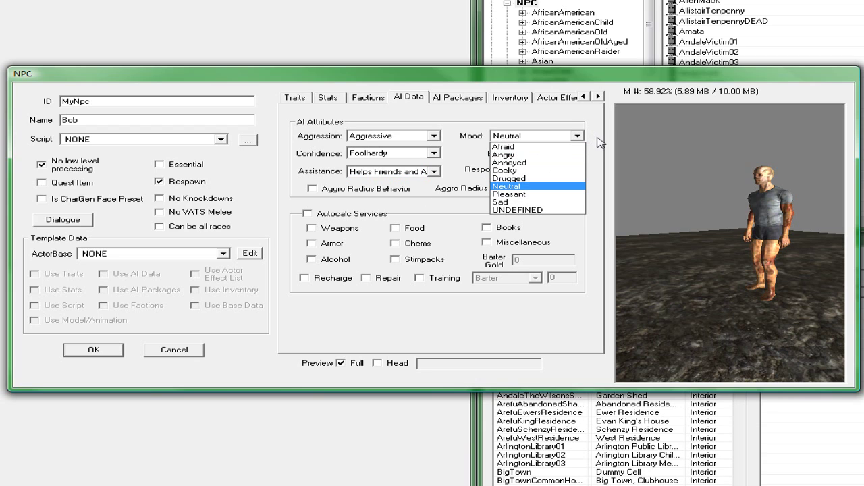
{"action": "left_click", "coordinate": [598, 143]}
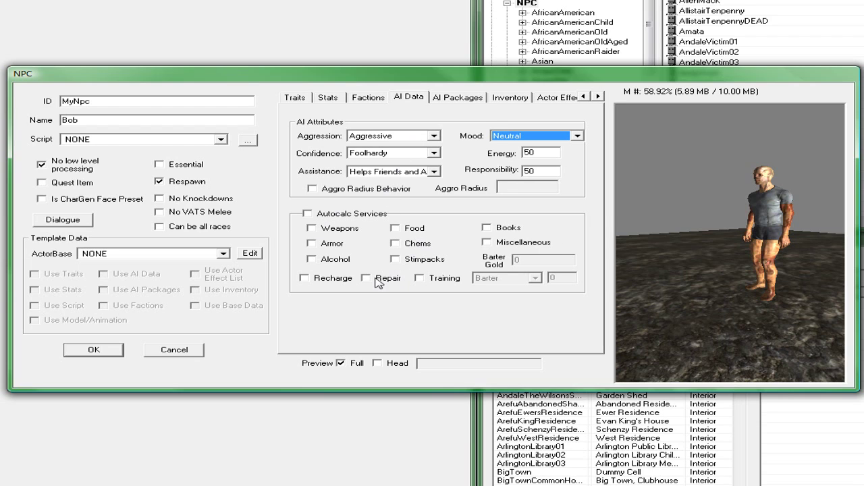
{"action": "left_click", "coordinate": [458, 98]}
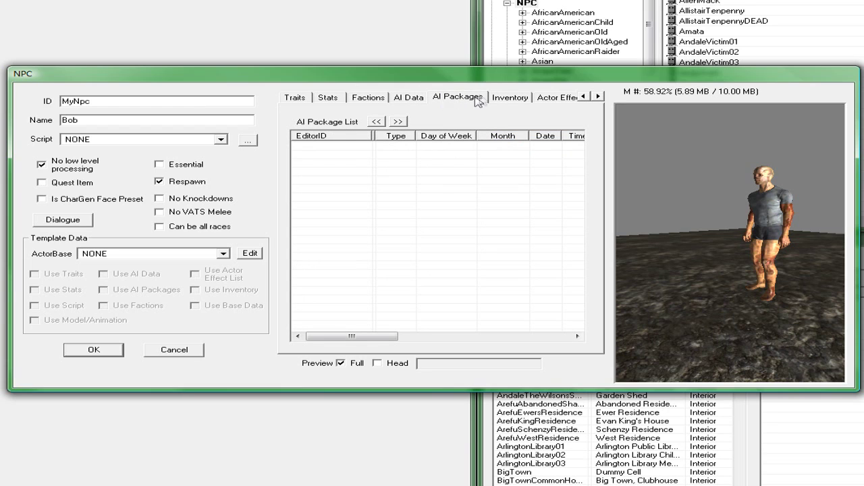
{"action": "left_click", "coordinate": [507, 99]}
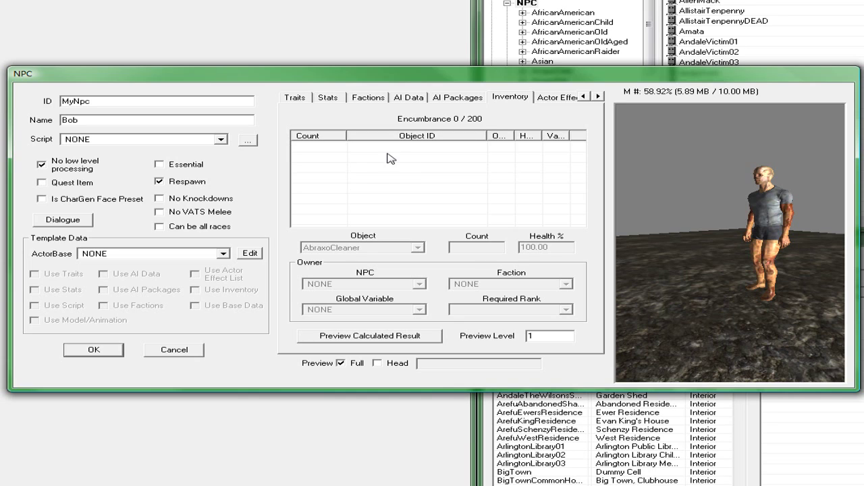
Add an ArmorLeather item to Bob's inventory.
{"action": "right_click", "coordinate": [392, 147]}
{"action": "left_click", "coordinate": [409, 153]}
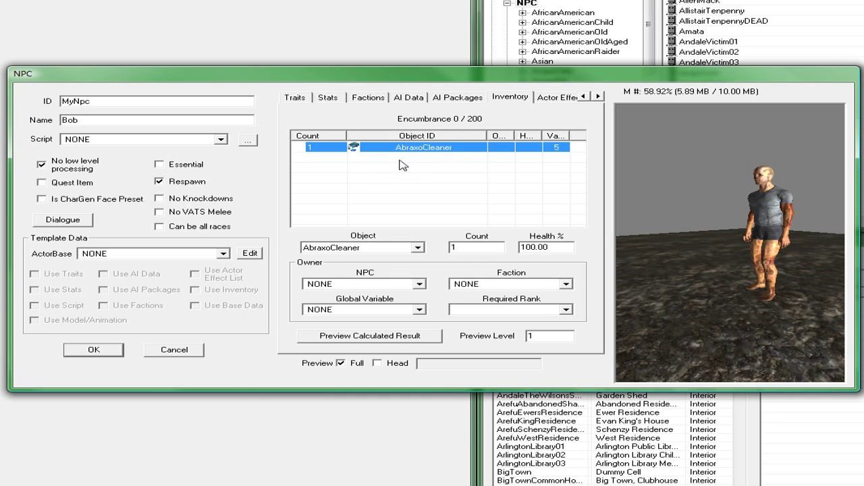
{"action": "left_click", "coordinate": [388, 248]}
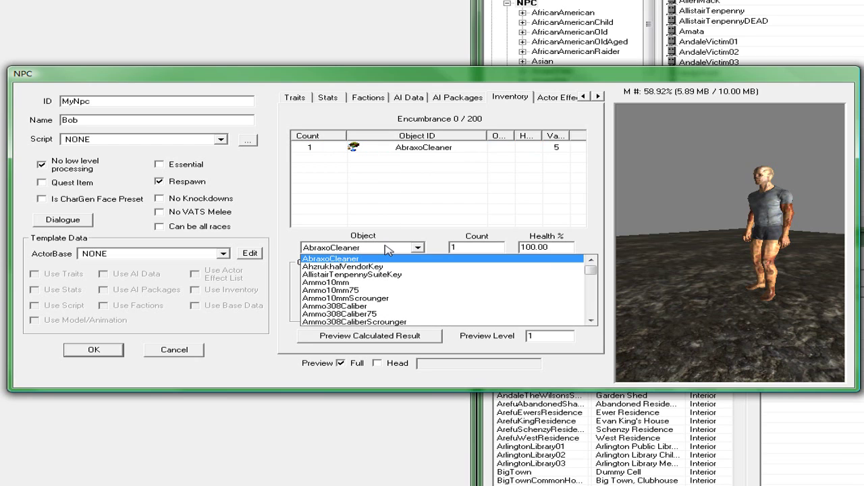
{"action": "key", "text": "a"}
{"action": "key", "text": "r"}
{"action": "key", "text": "Down"}
{"action": "key", "text": "Down"}
{"action": "key", "text": "Down"}
{"action": "key", "text": "Down"}
{"action": "key", "text": "Down"}
{"action": "key", "text": "Down"}
{"action": "key", "text": "Down"}
{"action": "key", "text": "Down"}
{"action": "key", "text": "Down"}
{"action": "key", "text": "Down"}
{"action": "key", "text": "Down"}
{"action": "key", "text": "Down"}
{"action": "key", "text": "Down"}
{"action": "key", "text": "Down"}
{"action": "key", "text": "Down"}
{"action": "key", "text": "Up"}
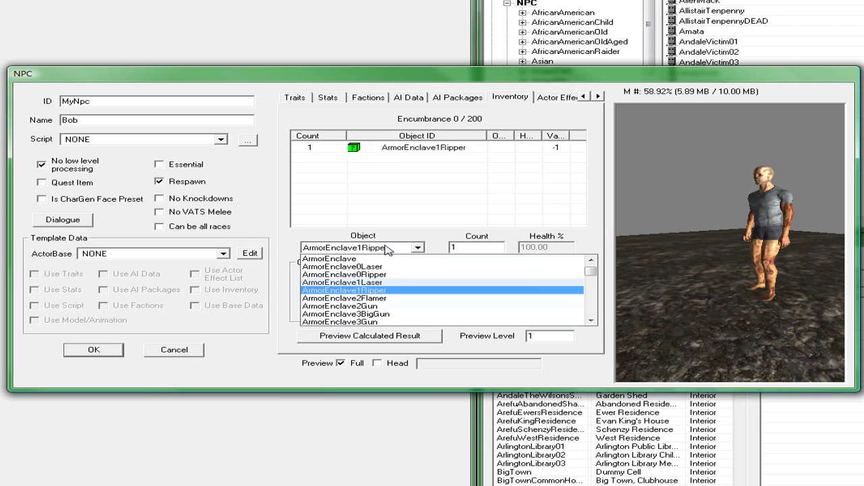
{"action": "key", "text": "Up"}
{"action": "key", "text": "Up"}
{"action": "key", "text": "Up"}
{"action": "key", "text": "Down"}
{"action": "key", "text": "Down"}
{"action": "key", "text": "Down"}
{"action": "key", "text": "Down"}
{"action": "key", "text": "Down"}
{"action": "key", "text": "Down"}
{"action": "key", "text": "Down"}
{"action": "key", "text": "Down"}
{"action": "key", "text": "Down"}
{"action": "key", "text": "Down"}
{"action": "key", "text": "Down"}
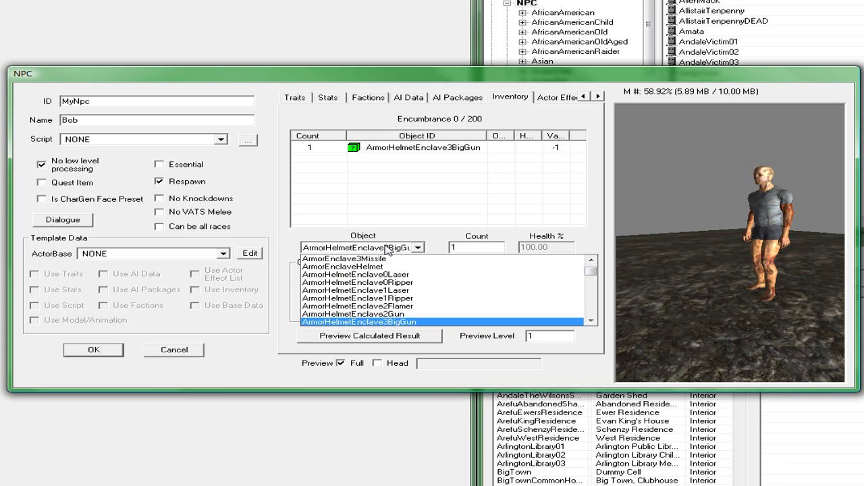
{"action": "key", "text": "Down"}
{"action": "key", "text": "Down"}
{"action": "key", "text": "Down"}
{"action": "key", "text": "Down"}
{"action": "key", "text": "Up"}
{"action": "key", "text": "Up"}
{"action": "key", "text": "Up"}
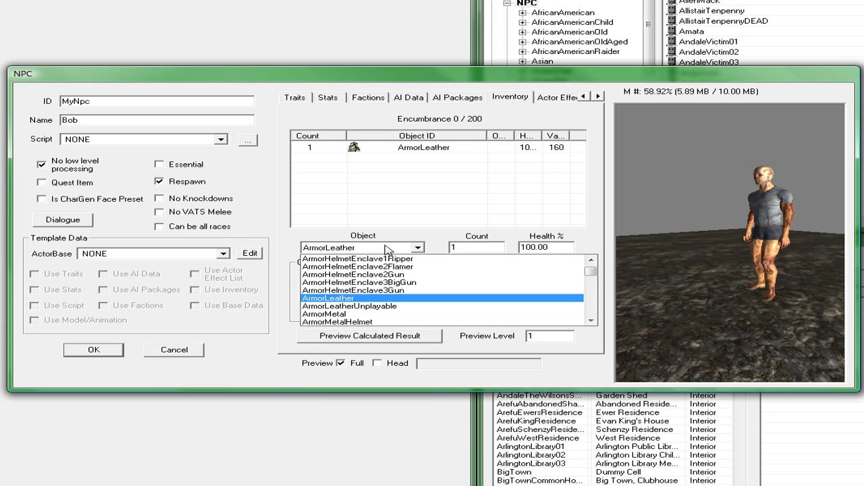
{"action": "left_click", "coordinate": [418, 183]}
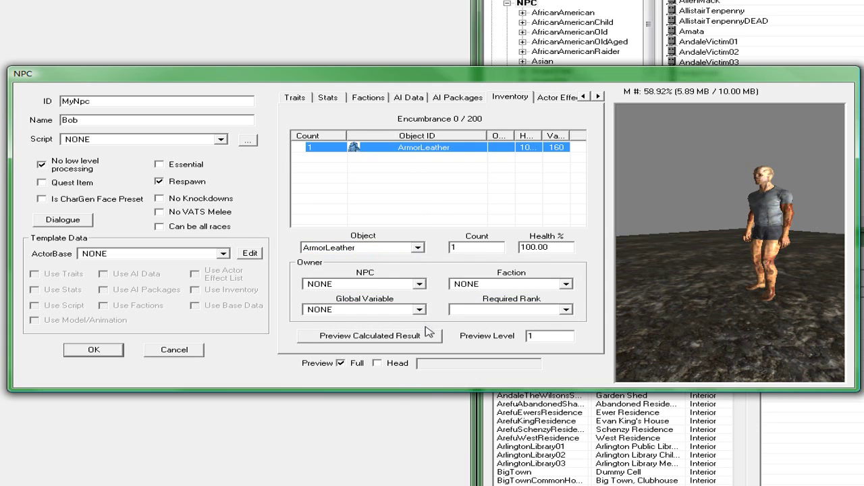
Refresh the preview and rotate Bob's model to see the leather armour.
{"action": "left_click", "coordinate": [341, 363]}
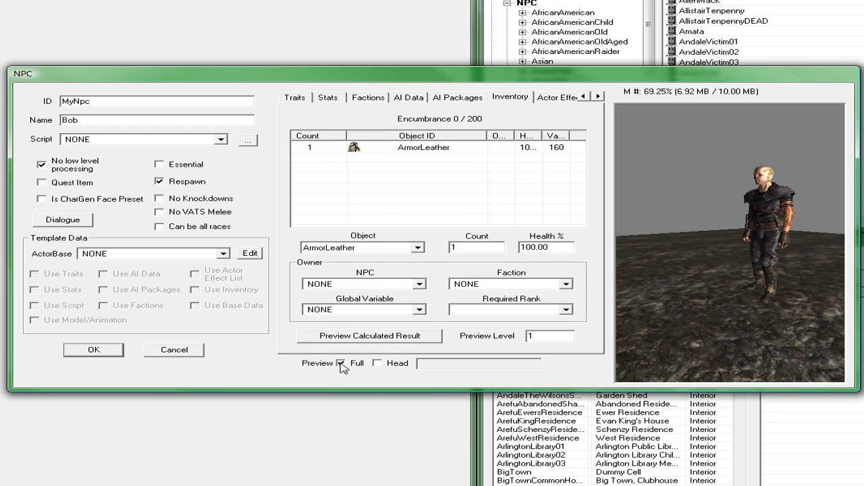
{"action": "scroll", "coordinate": [739, 262], "scroll_direction": "up", "scroll_amount": 2}
{"action": "scroll", "coordinate": [753, 255], "scroll_direction": "up", "scroll_amount": 2}
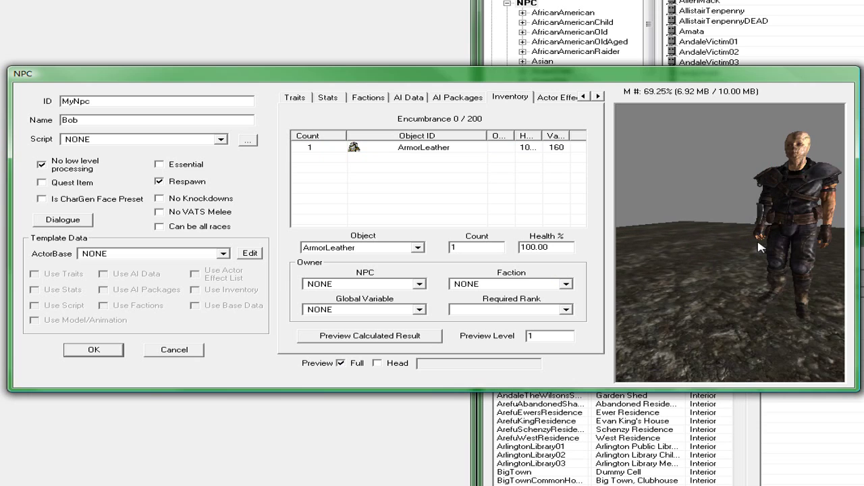
{"action": "scroll", "coordinate": [759, 249], "scroll_direction": "up", "scroll_amount": 2}
{"action": "scroll", "coordinate": [754, 239], "scroll_direction": "down", "scroll_amount": 2}
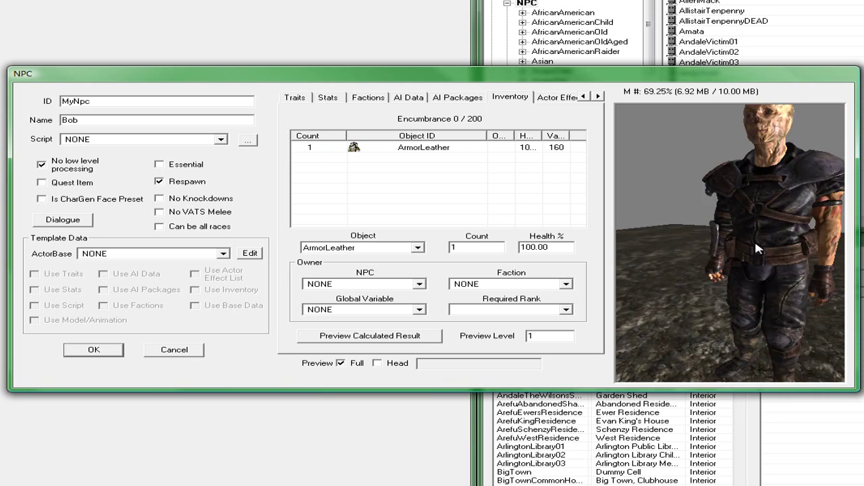
{"action": "scroll", "coordinate": [757, 237], "scroll_direction": "down", "scroll_amount": 2}
{"action": "scroll", "coordinate": [756, 238], "scroll_direction": "down", "scroll_amount": 1}
{"action": "mouse_move", "coordinate": [757, 237]}
{"action": "left_mouse_down"}
{"action": "mouse_move", "coordinate": [749, 258]}
{"action": "mouse_move", "coordinate": [722, 260]}
{"action": "left_mouse_up"}
Replace the 10mm pistol with Weap44MagnumScoped in Bob's inventory.
{"action": "right_click", "coordinate": [405, 178]}
{"action": "left_click", "coordinate": [436, 187]}
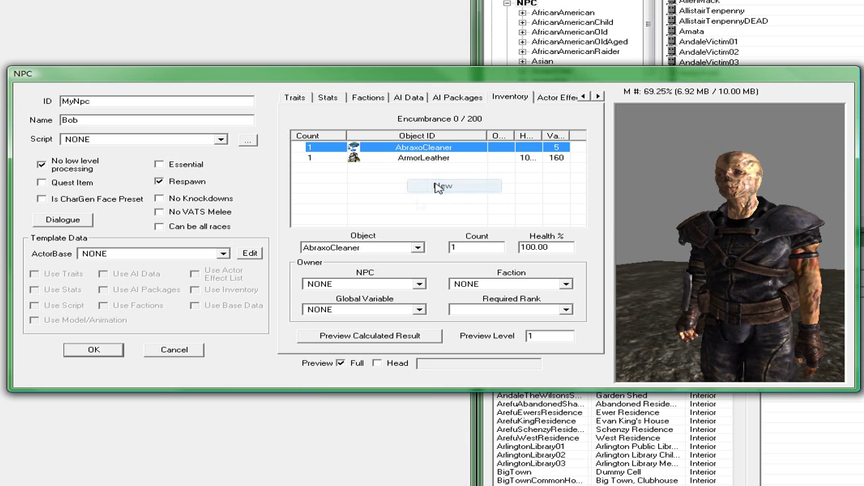
{"action": "left_click", "coordinate": [363, 249]}
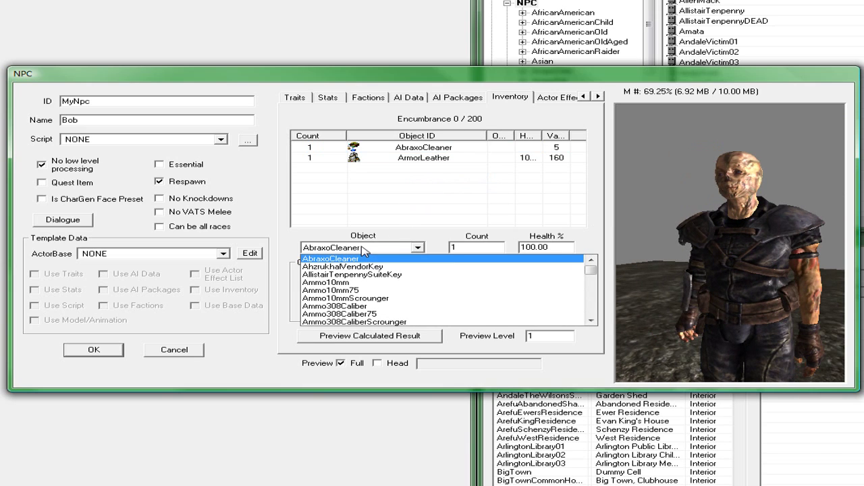
{"action": "type", "text": "weap"}
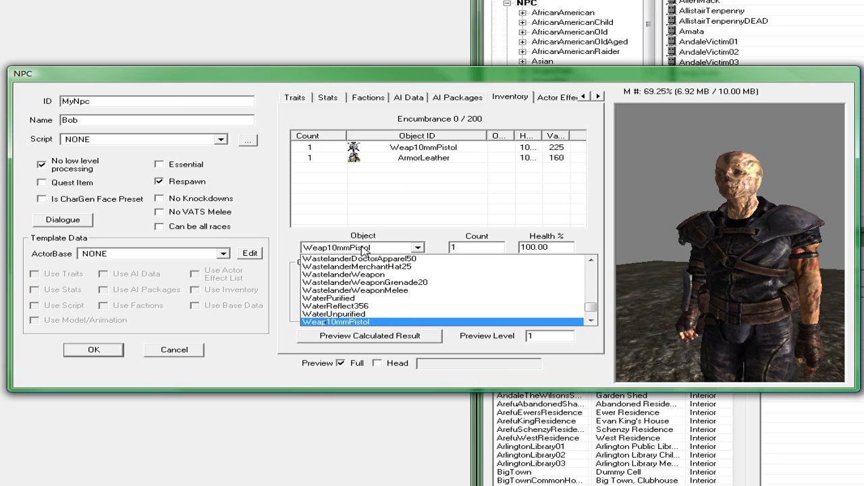
{"action": "key", "text": "Down"}
{"action": "key", "text": "Down"}
{"action": "key", "text": "Down"}
{"action": "key", "text": "Down"}
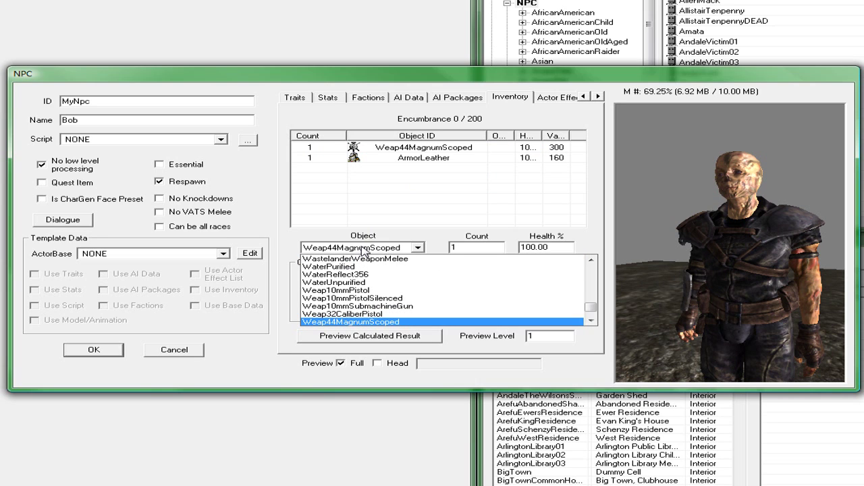
{"action": "scroll", "coordinate": [388, 305], "scroll_direction": "down", "scroll_amount": 1}
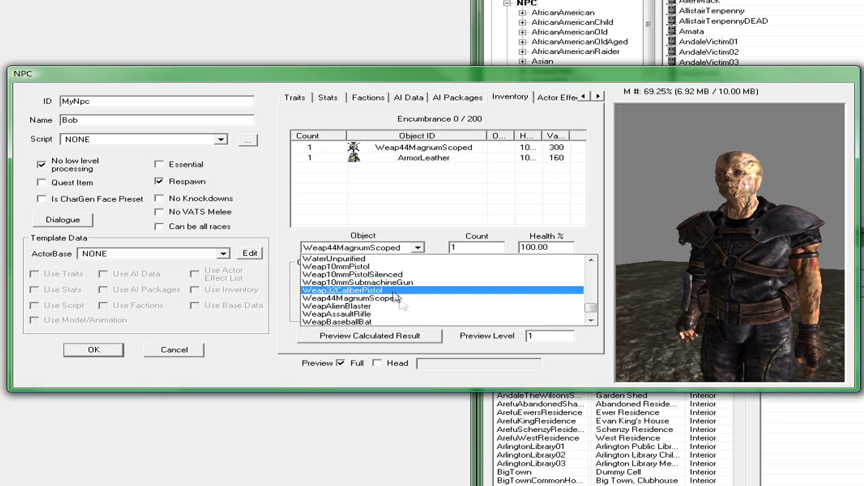
{"action": "scroll", "coordinate": [388, 304], "scroll_direction": "down", "scroll_amount": 2}
{"action": "left_click", "coordinate": [379, 287]}
Add an Ammo44magnum entry to the inventory.
{"action": "right_click", "coordinate": [387, 206]}
{"action": "left_click", "coordinate": [419, 213]}
{"action": "left_click", "coordinate": [371, 250]}
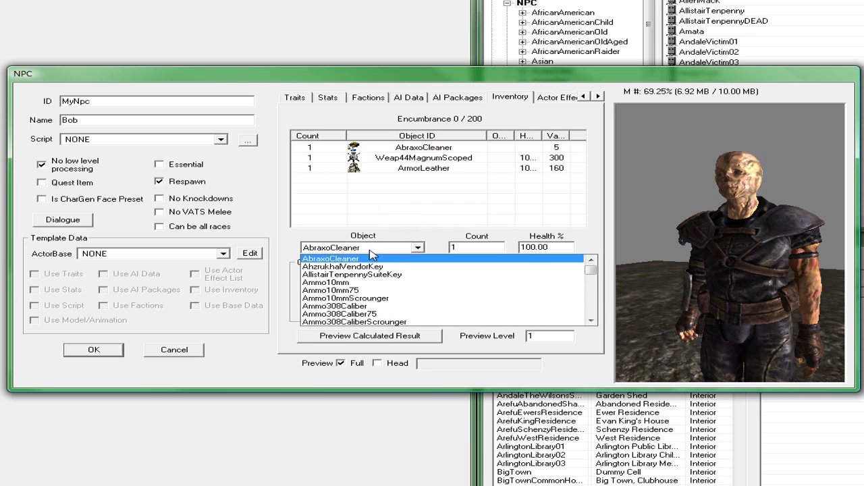
{"action": "key", "text": "Down"}
{"action": "key", "text": "Down"}
{"action": "key", "text": "Down"}
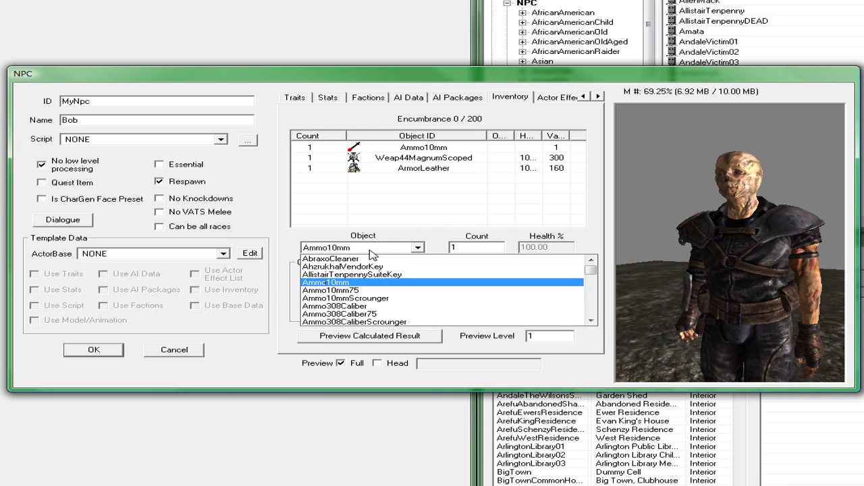
{"action": "key", "text": "Down"}
{"action": "key", "text": "Down"}
{"action": "key", "text": "Down"}
{"action": "key", "text": "Down"}
{"action": "key", "text": "Down"}
{"action": "key", "text": "Down"}
{"action": "key", "text": "Down"}
{"action": "key", "text": "Down"}
{"action": "key", "text": "Down"}
{"action": "key", "text": "Down"}
{"action": "key", "text": "Down"}
{"action": "key", "text": "Up"}
{"action": "key", "text": "Up"}
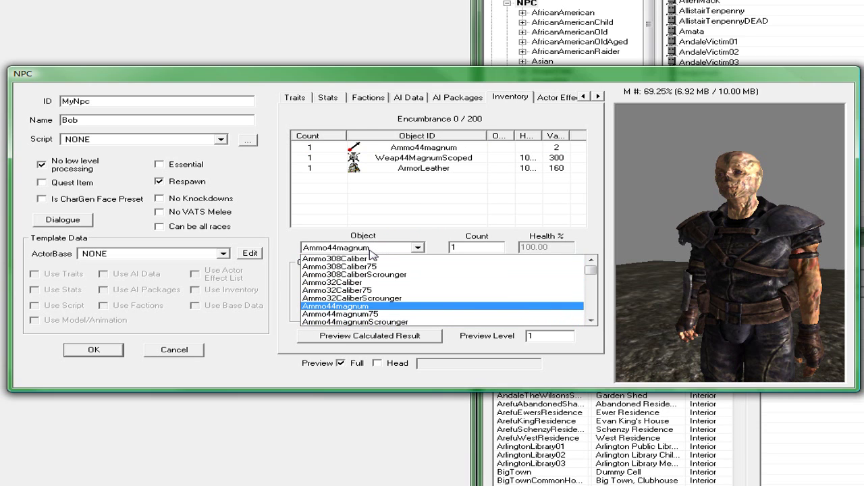
{"action": "key", "text": "Return"}
Set the Ammo44magnum count to 20.
{"action": "left_click", "coordinate": [476, 247]}
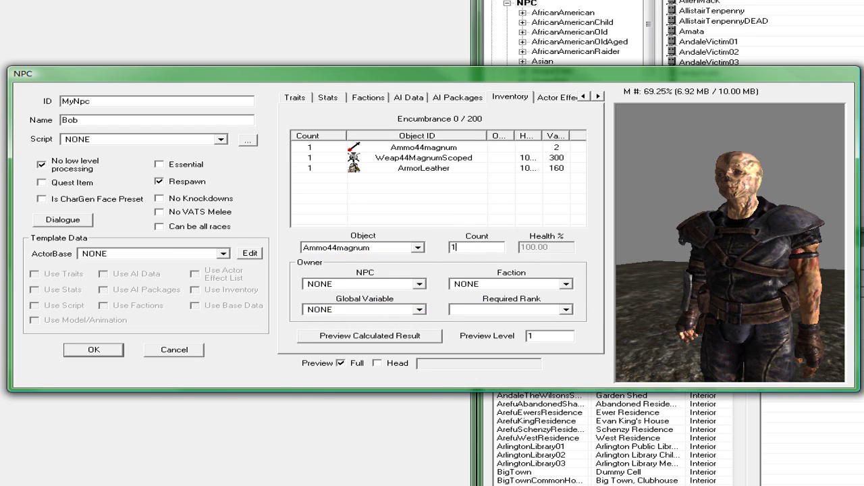
{"action": "left_click", "coordinate": [438, 160]}
{"action": "left_click", "coordinate": [474, 244]}
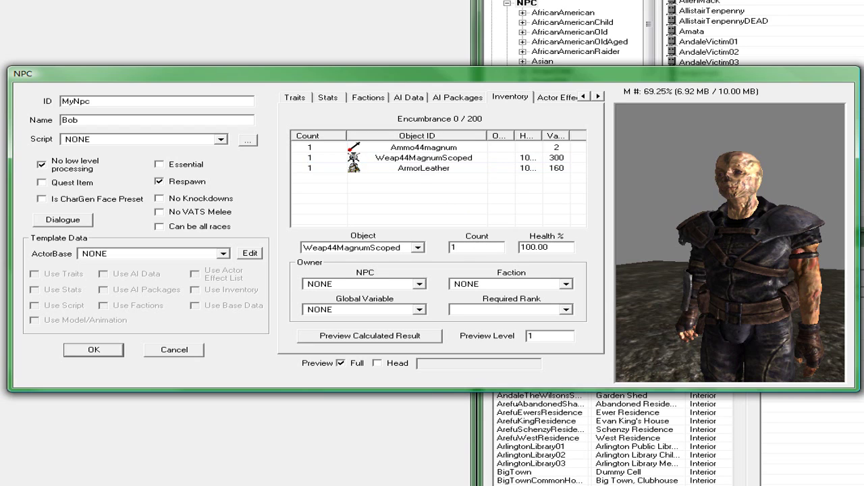
{"action": "left_click", "coordinate": [439, 148]}
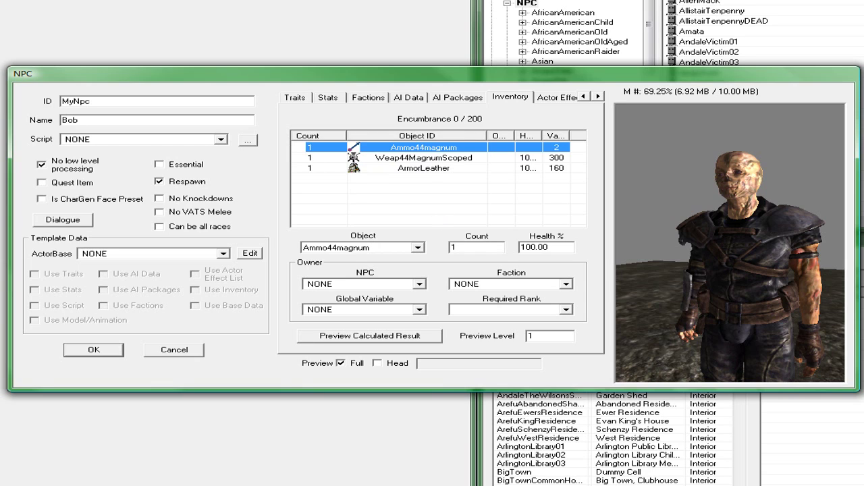
{"action": "double_click", "coordinate": [456, 246]}
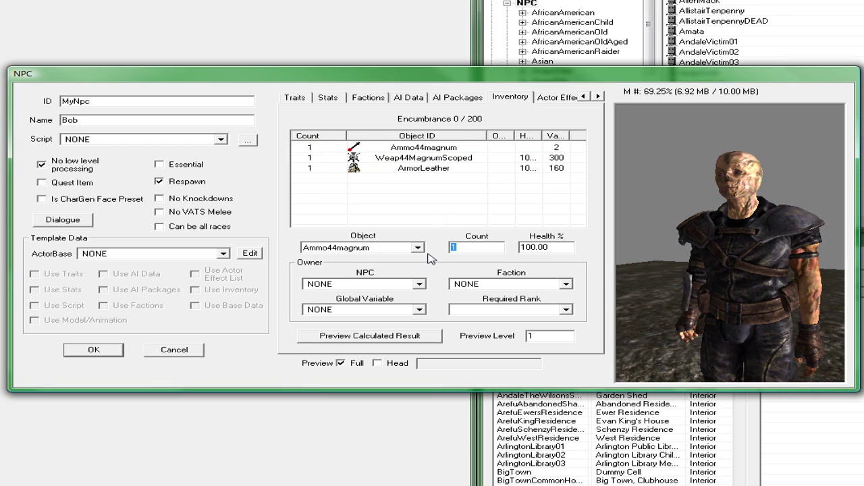
{"action": "type", "text": "20"}
{"action": "left_click", "coordinate": [387, 207]}
Review the ArmorLeather item, leaving it with no owner NPC.
{"action": "left_click", "coordinate": [444, 169]}
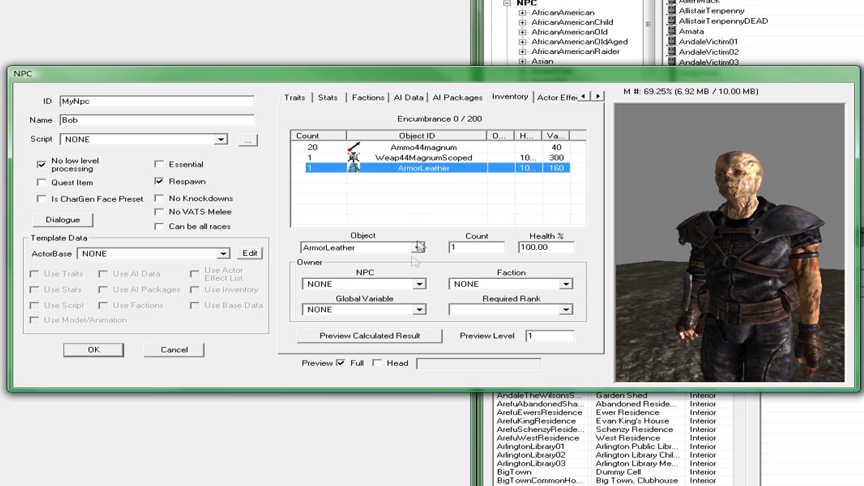
{"action": "left_click", "coordinate": [390, 284]}
{"action": "left_click", "coordinate": [470, 214]}
{"action": "left_click", "coordinate": [474, 206]}
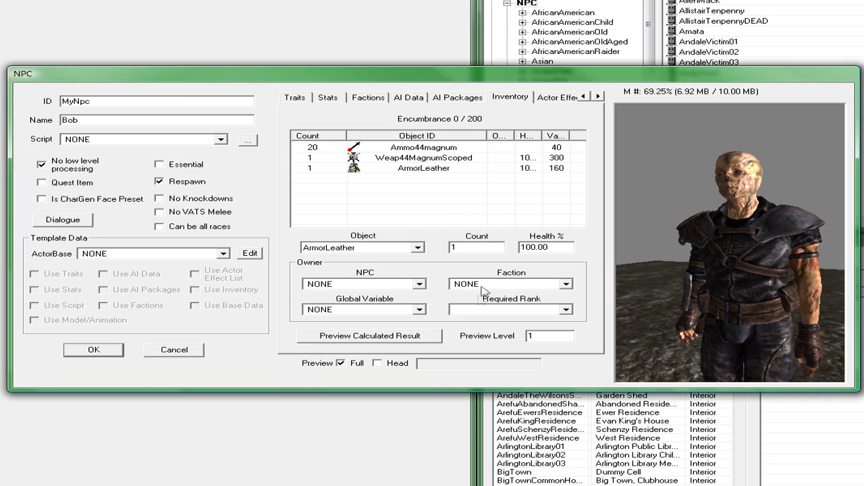
{"action": "left_click_drag", "start_coordinate": [450, 209], "coordinate": [393, 125]}
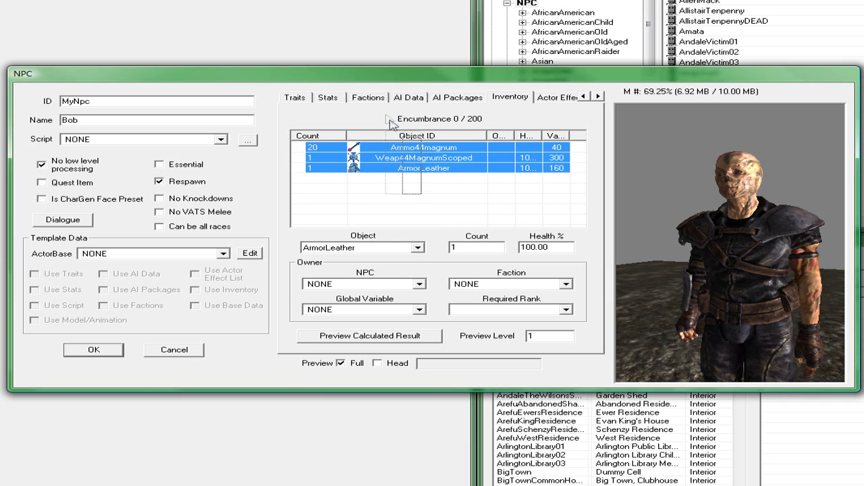
{"action": "left_click", "coordinate": [449, 194]}
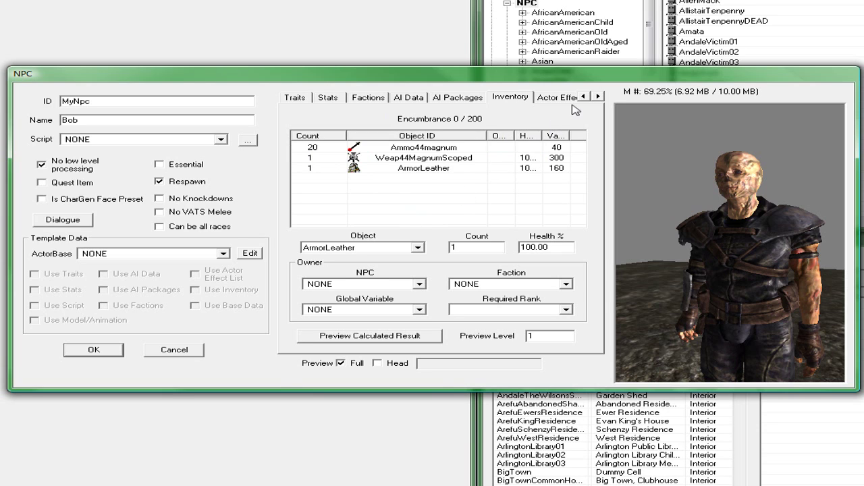
{"action": "left_click", "coordinate": [597, 97]}
Browse the Actor Effect List's Select Form picker and close it without adding an effect.
{"action": "left_click", "coordinate": [530, 101]}
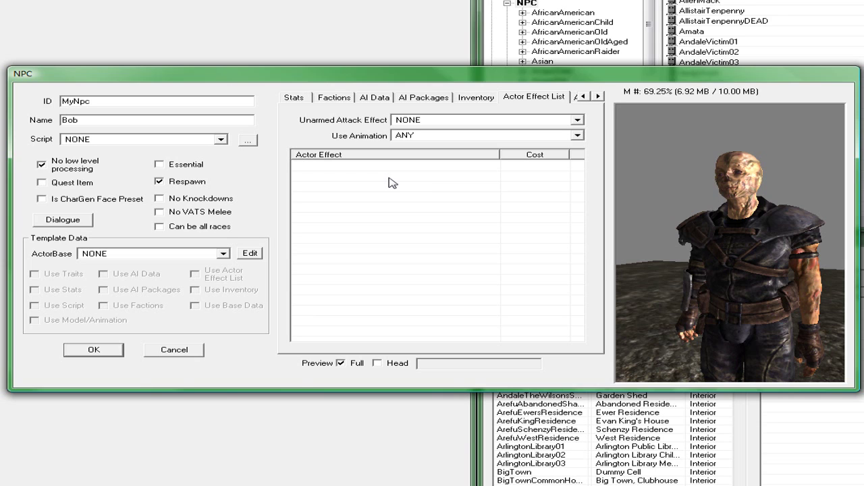
{"action": "right_click", "coordinate": [364, 180]}
{"action": "left_click", "coordinate": [397, 187]}
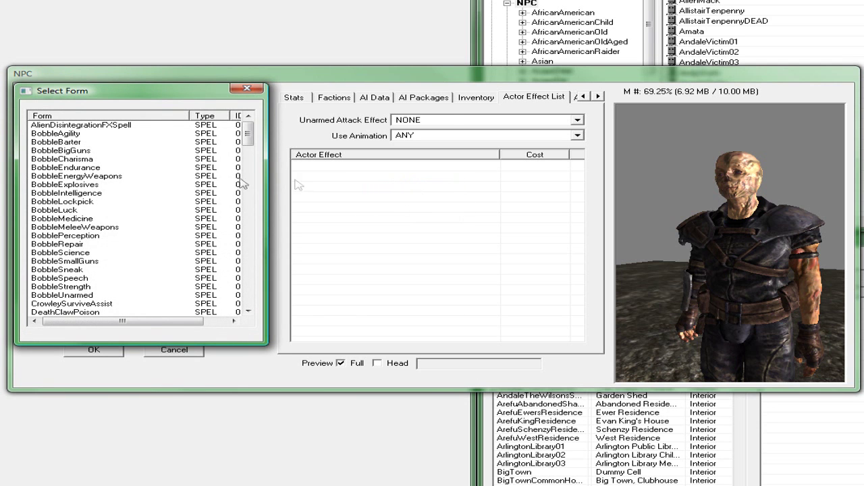
{"action": "left_click_drag", "start_coordinate": [247, 133], "coordinate": [242, 220]}
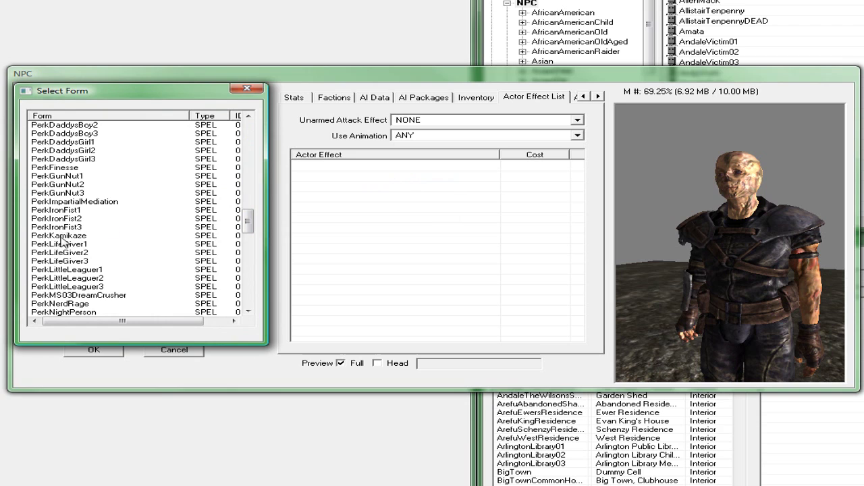
{"action": "left_click_drag", "start_coordinate": [247, 221], "coordinate": [243, 263]}
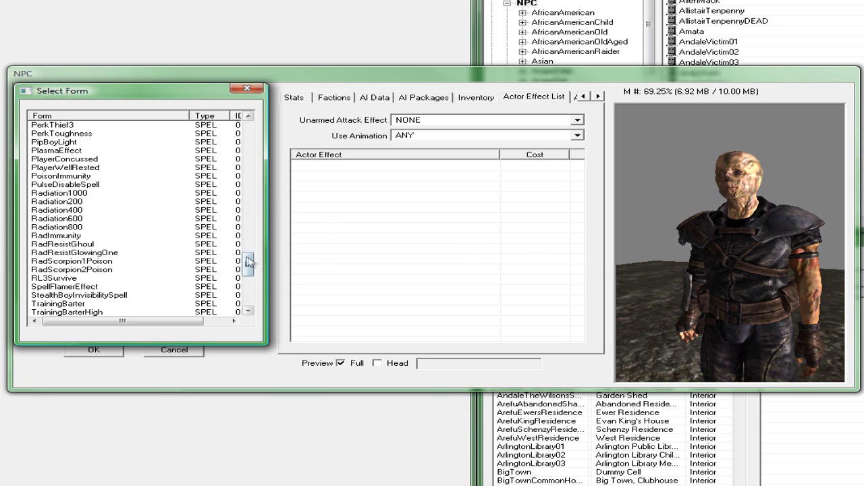
{"action": "left_click_drag", "start_coordinate": [249, 262], "coordinate": [261, 299]}
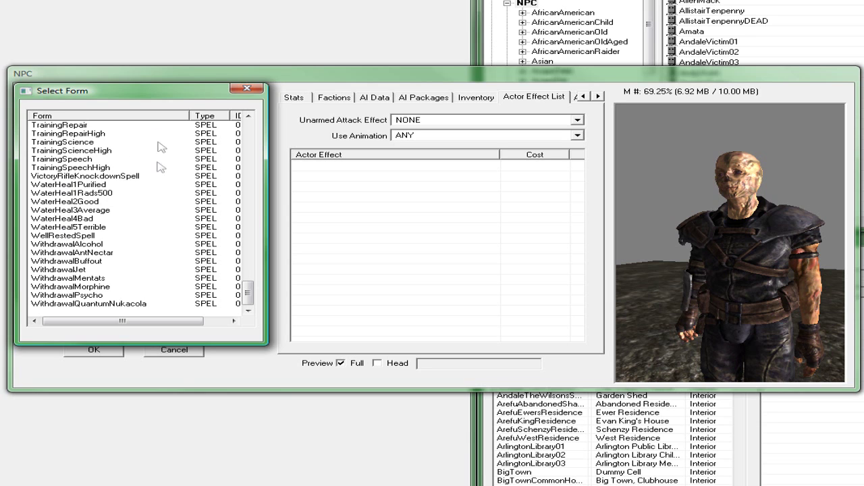
{"action": "left_click", "coordinate": [244, 90]}
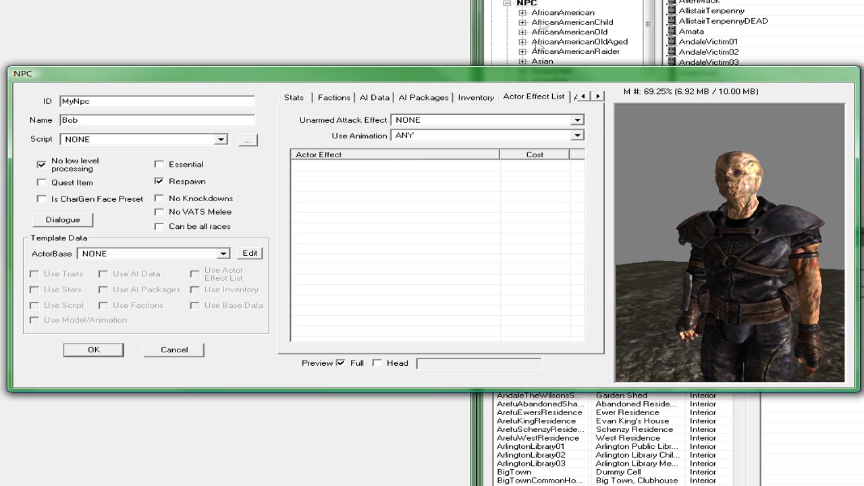
{"action": "left_click", "coordinate": [599, 96]}
{"action": "left_click", "coordinate": [598, 96]}
Move past the Animation page to Bob's Face page and turn the ghoul head preview.
{"action": "left_click", "coordinate": [517, 99]}
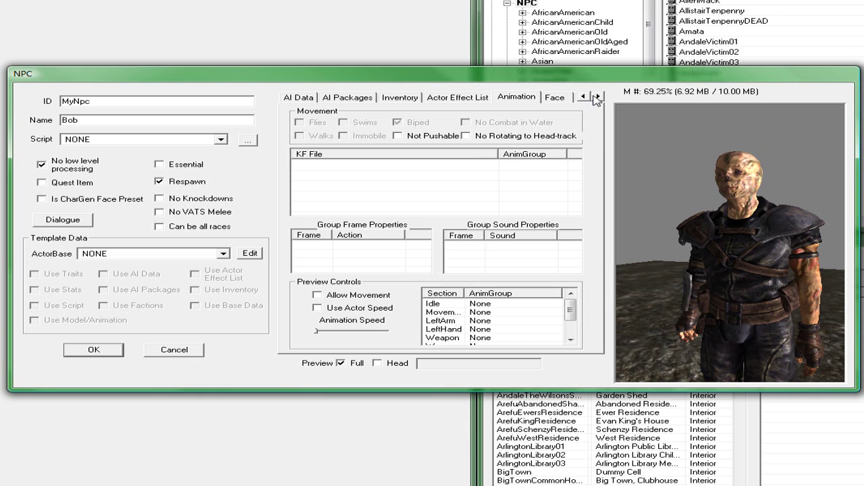
{"action": "left_click", "coordinate": [598, 96]}
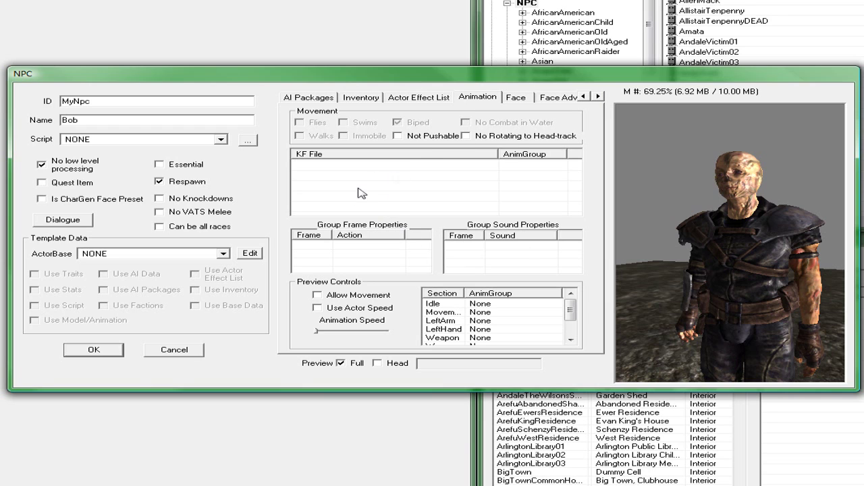
{"action": "left_click", "coordinate": [516, 98]}
{"action": "left_click_drag", "start_coordinate": [693, 221], "coordinate": [714, 211]}
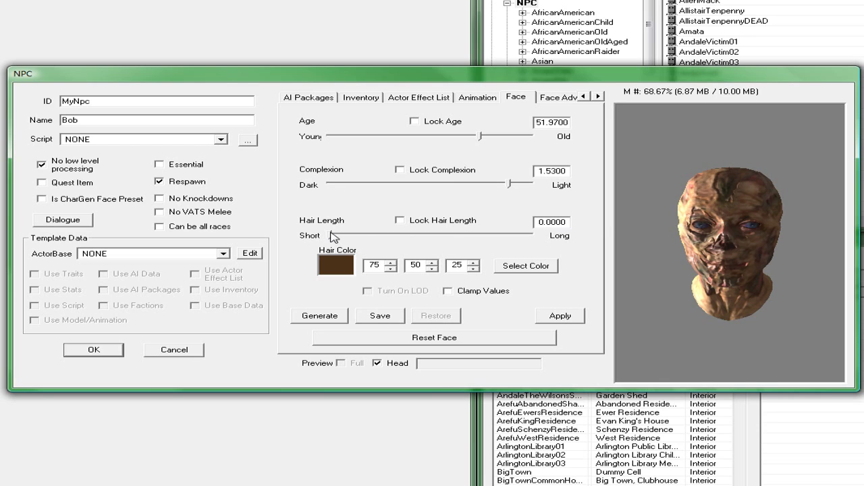
Set Bob's complexion to -0.22 and age to 65, checking the head preview.
{"action": "left_click_drag", "start_coordinate": [709, 240], "coordinate": [777, 274]}
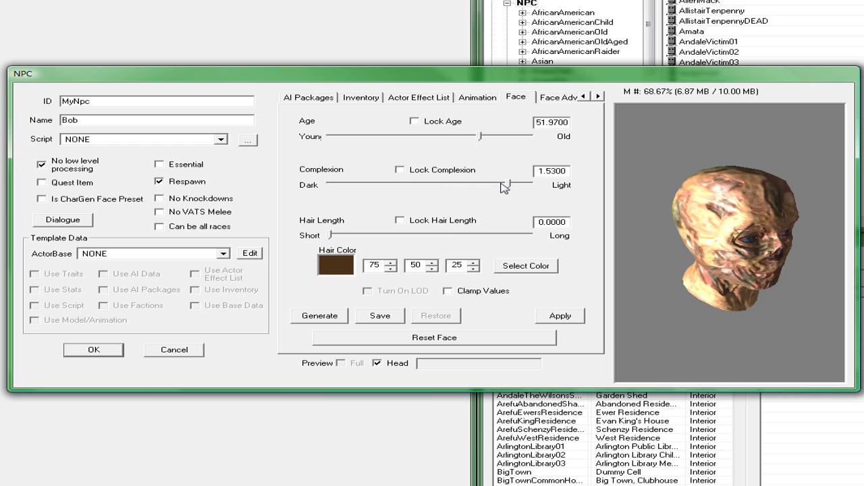
{"action": "mouse_move", "coordinate": [509, 187]}
{"action": "left_mouse_down"}
{"action": "mouse_move", "coordinate": [378, 191]}
{"action": "mouse_move", "coordinate": [522, 194]}
{"action": "mouse_move", "coordinate": [420, 189]}
{"action": "left_mouse_up"}
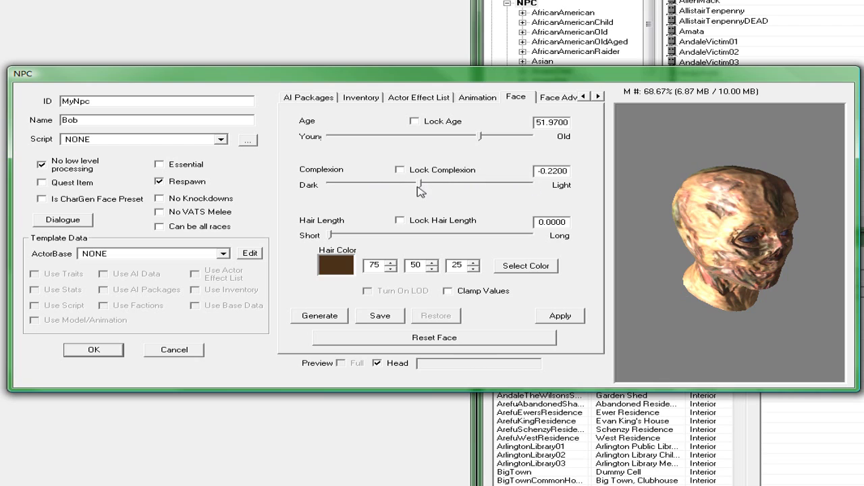
{"action": "mouse_move", "coordinate": [477, 138]}
{"action": "left_mouse_down"}
{"action": "mouse_move", "coordinate": [368, 141]}
{"action": "mouse_move", "coordinate": [563, 145]}
{"action": "left_mouse_up"}
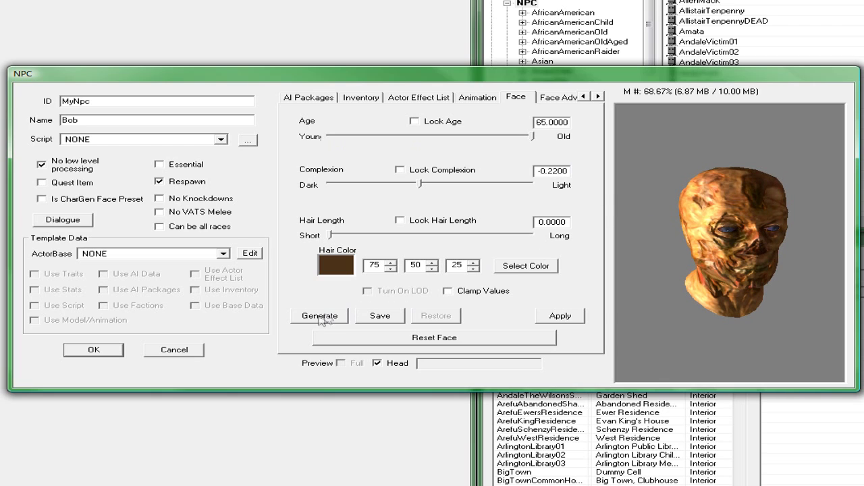
{"action": "left_click_drag", "start_coordinate": [704, 297], "coordinate": [717, 300]}
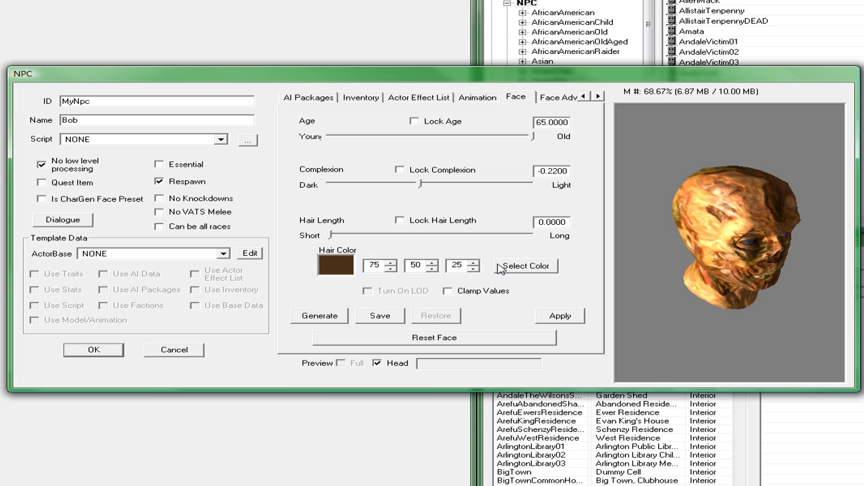
{"action": "left_click_drag", "start_coordinate": [722, 238], "coordinate": [706, 240]}
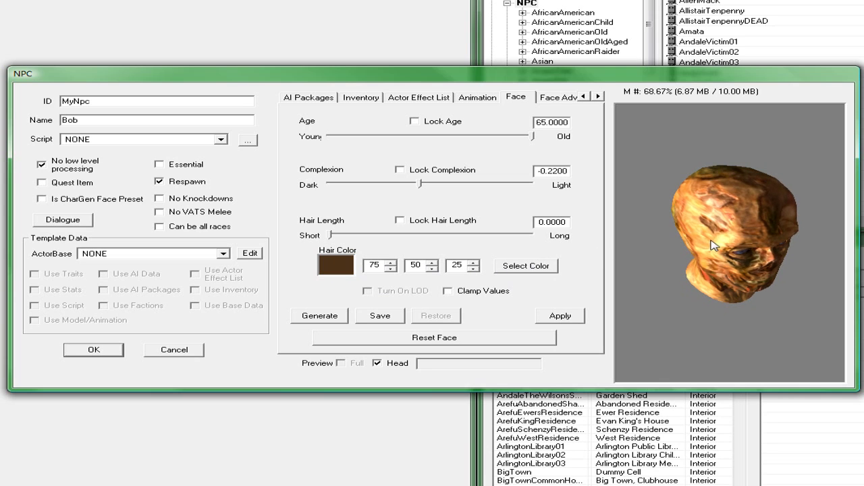
Give Bob dark green hair colour (16, 84, 18).
{"action": "left_click", "coordinate": [507, 268]}
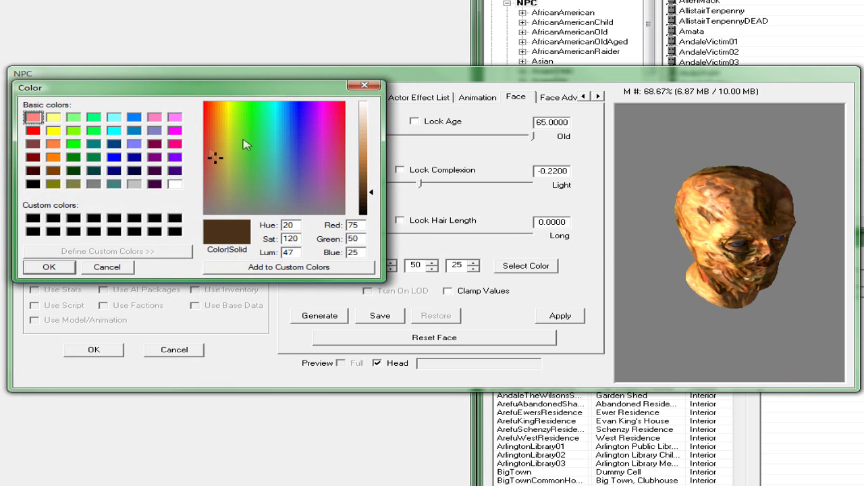
{"action": "left_click_drag", "start_coordinate": [255, 153], "coordinate": [252, 130]}
{"action": "left_click", "coordinate": [251, 138]}
{"action": "left_click", "coordinate": [244, 268]}
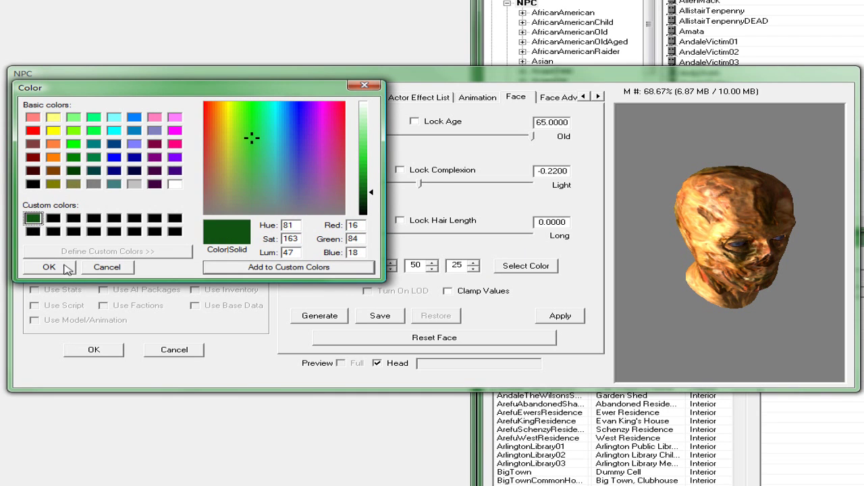
{"action": "left_click", "coordinate": [48, 267]}
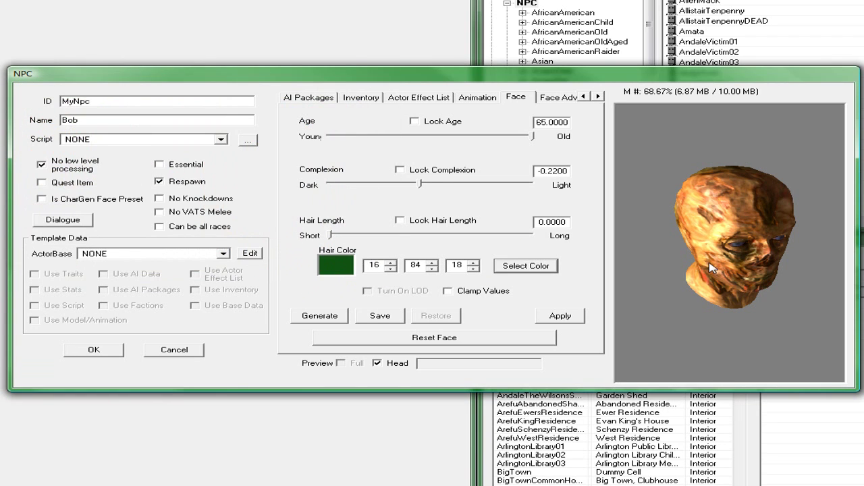
{"action": "left_click_drag", "start_coordinate": [710, 268], "coordinate": [718, 286]}
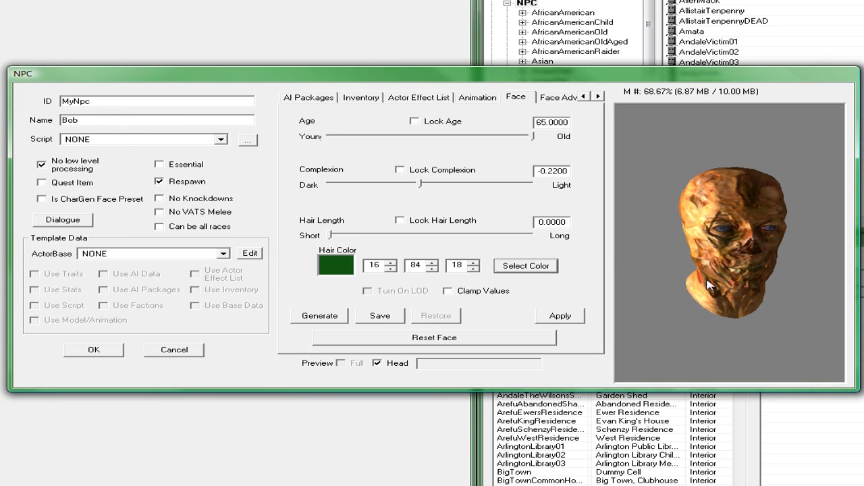
Re-randomize Bob's face with Generate until it settles at age 39.11.
{"action": "left_click", "coordinate": [328, 315]}
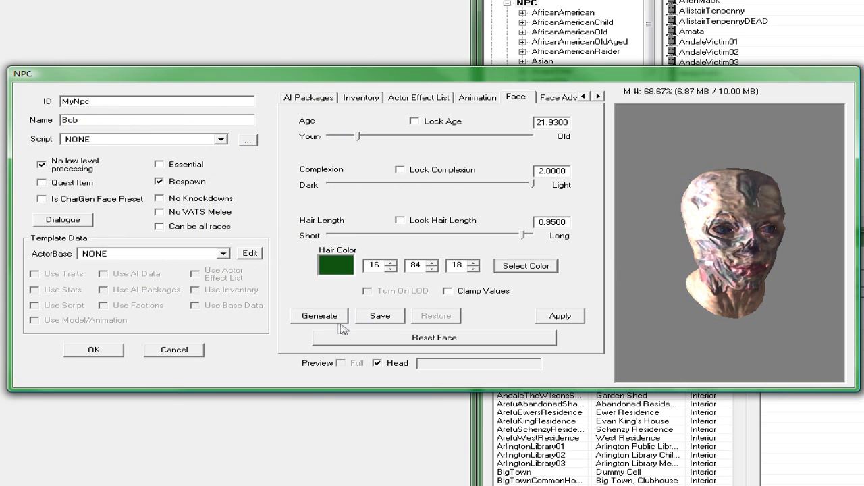
{"action": "left_click", "coordinate": [325, 321]}
{"action": "left_click", "coordinate": [321, 321]}
{"action": "left_click", "coordinate": [324, 322]}
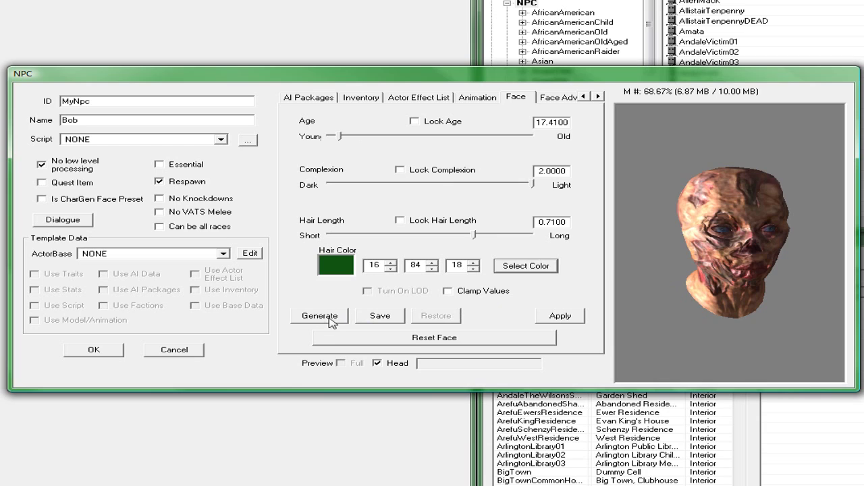
{"action": "left_click", "coordinate": [316, 320]}
{"action": "left_click", "coordinate": [317, 320]}
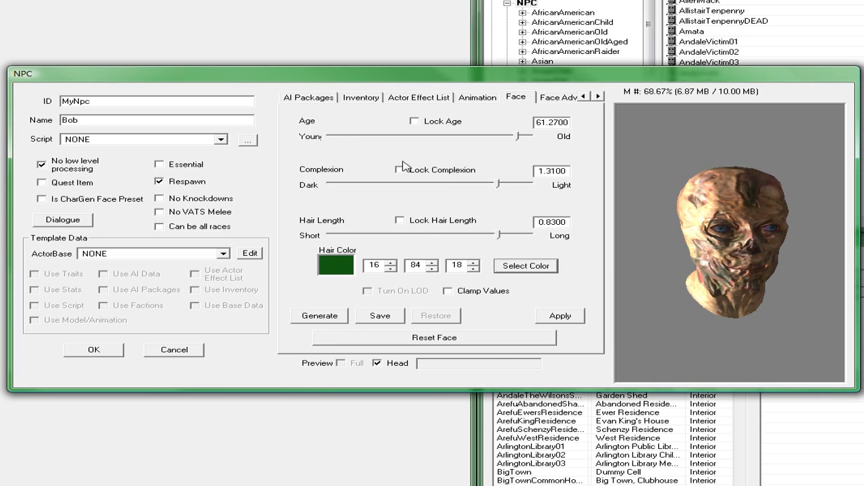
{"action": "left_click", "coordinate": [315, 321]}
{"action": "left_click", "coordinate": [315, 321]}
{"action": "left_click", "coordinate": [315, 321]}
{"action": "left_click", "coordinate": [314, 321]}
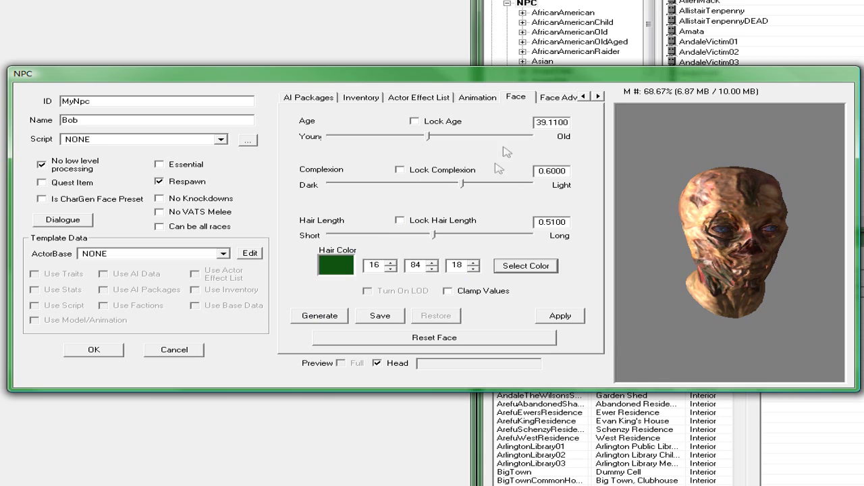
{"action": "left_click", "coordinate": [566, 99]}
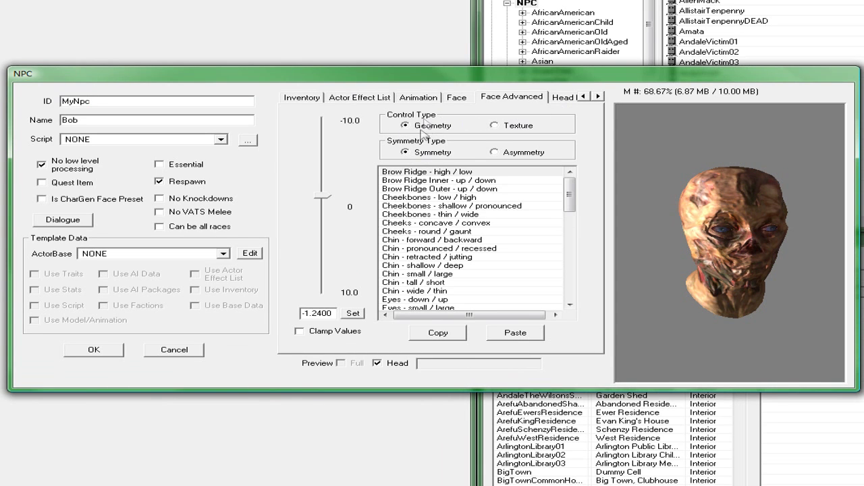
Darken the Beard Moustache Light/Dark texture to 8.30.
{"action": "left_click", "coordinate": [502, 125]}
{"action": "left_click", "coordinate": [420, 214]}
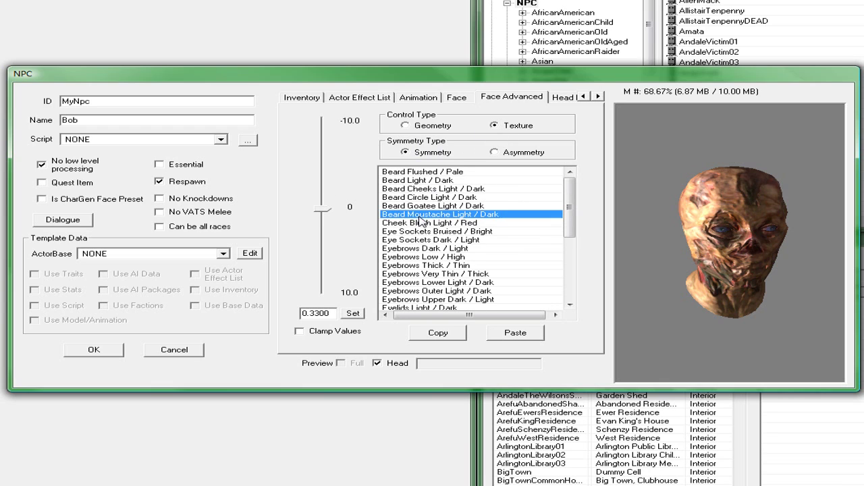
{"action": "left_click_drag", "start_coordinate": [324, 212], "coordinate": [332, 141]}
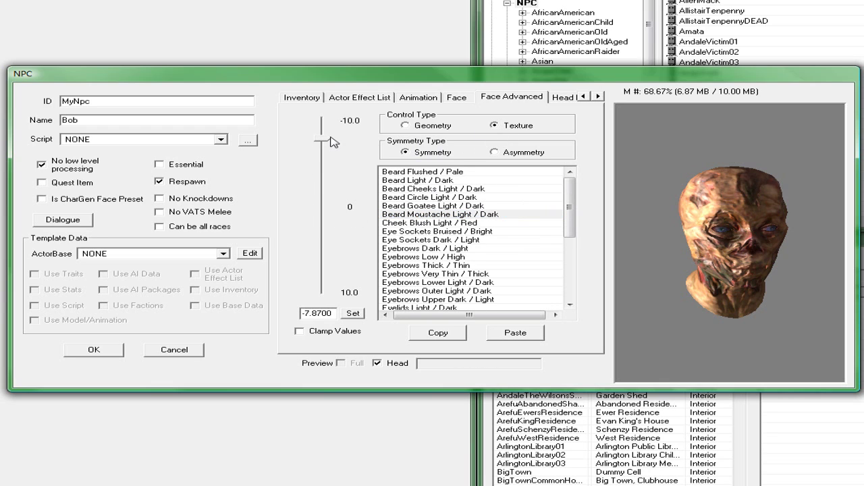
{"action": "left_click_drag", "start_coordinate": [326, 141], "coordinate": [317, 281]}
Set the Cheeks round/gaunt geometry to fully gaunt at 10.0.
{"action": "left_click", "coordinate": [427, 126]}
{"action": "left_click", "coordinate": [427, 231]}
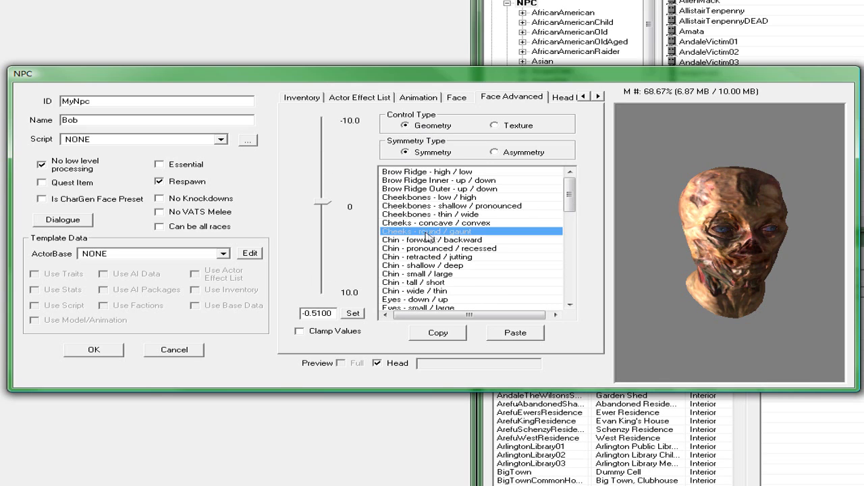
{"action": "left_click_drag", "start_coordinate": [325, 206], "coordinate": [332, 298]}
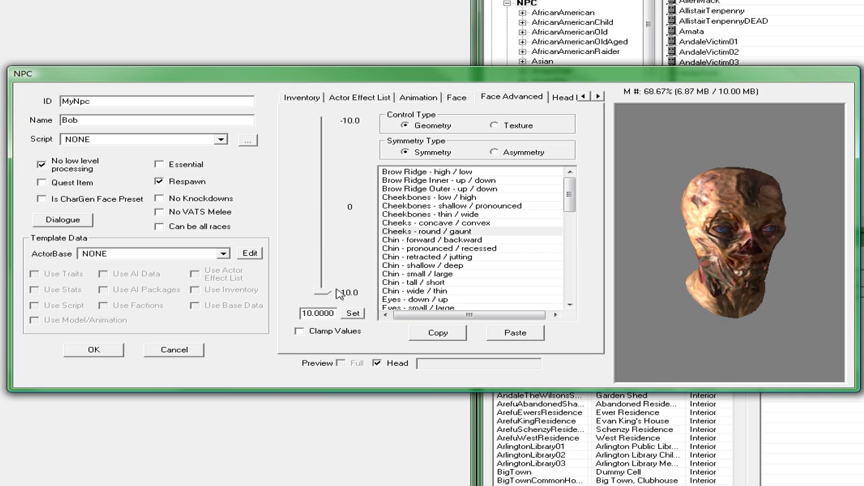
{"action": "mouse_move", "coordinate": [715, 274]}
{"action": "left_mouse_down"}
{"action": "mouse_move", "coordinate": [642, 235]}
{"action": "mouse_move", "coordinate": [676, 267]}
{"action": "left_mouse_up"}
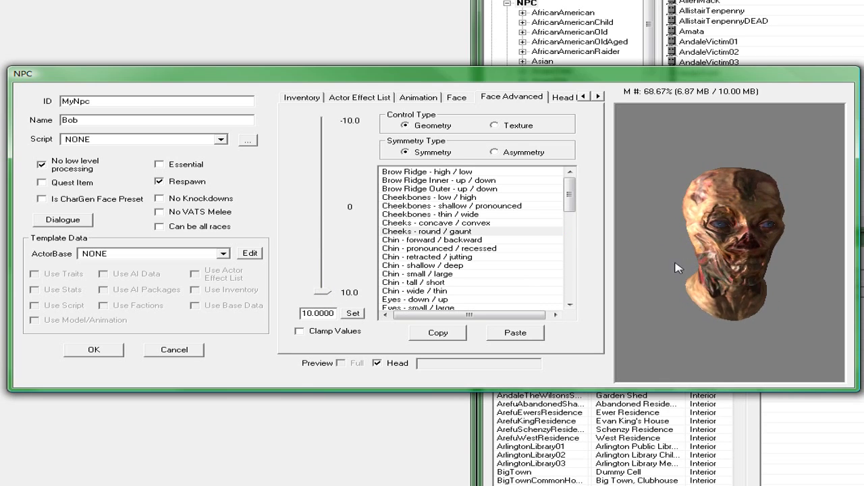
{"action": "mouse_move", "coordinate": [332, 198]}
{"action": "left_mouse_down"}
{"action": "mouse_move", "coordinate": [338, 100]}
{"action": "mouse_move", "coordinate": [322, 292]}
{"action": "left_mouse_up"}
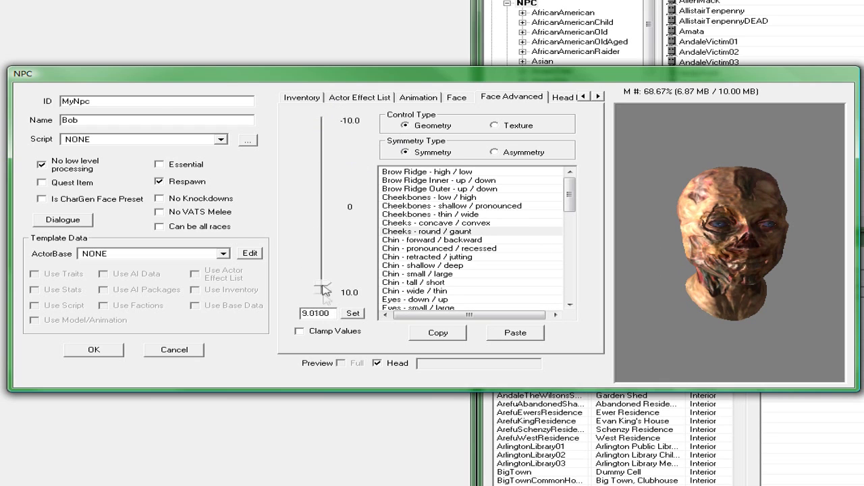
{"action": "mouse_move", "coordinate": [766, 252]}
{"action": "left_mouse_down"}
{"action": "mouse_move", "coordinate": [746, 255]}
{"action": "mouse_move", "coordinate": [789, 238]}
{"action": "mouse_move", "coordinate": [752, 249]}
{"action": "left_mouse_up"}
{"action": "left_click", "coordinate": [598, 95]}
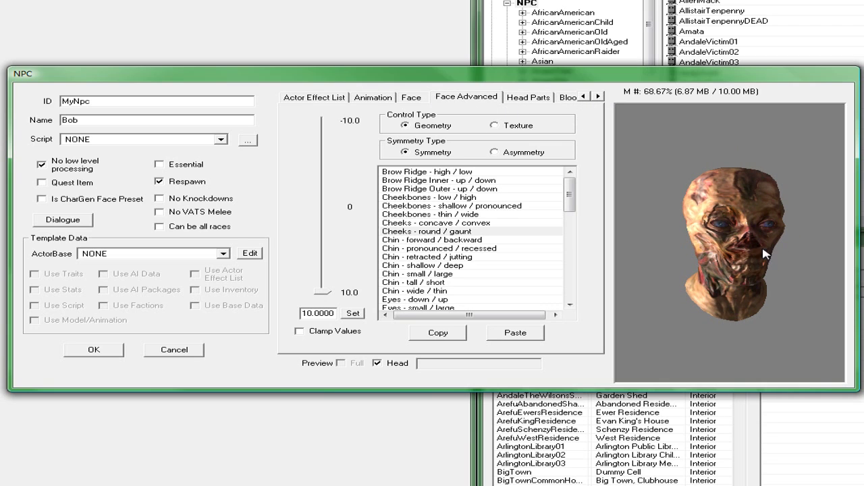
{"action": "left_click_drag", "start_coordinate": [764, 253], "coordinate": [725, 250]}
{"action": "left_click", "coordinate": [513, 99]}
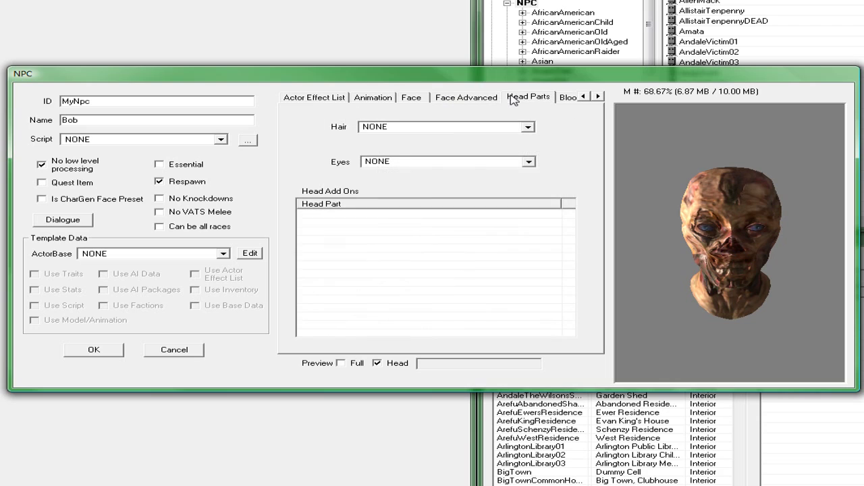
Give Bob HairGhoul01 hair after trying HairWavyGhoul.
{"action": "left_click", "coordinate": [528, 129]}
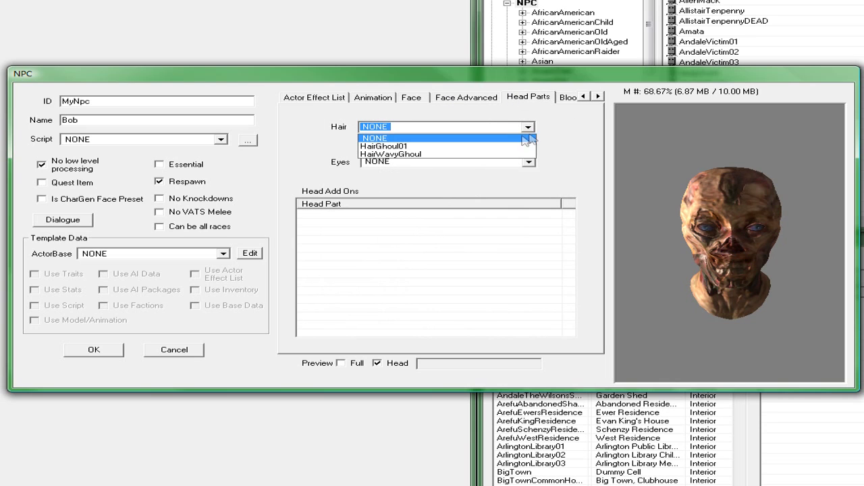
{"action": "left_click", "coordinate": [385, 146]}
{"action": "left_click_drag", "start_coordinate": [745, 228], "coordinate": [667, 253]}
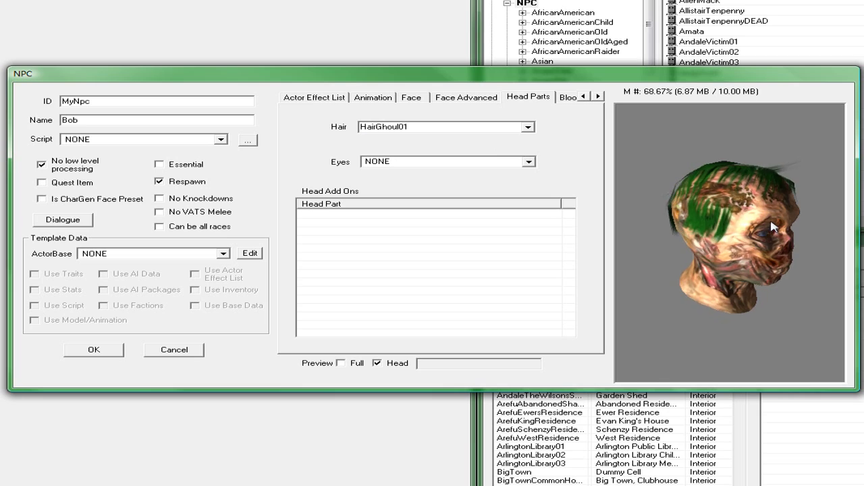
{"action": "left_click", "coordinate": [528, 128]}
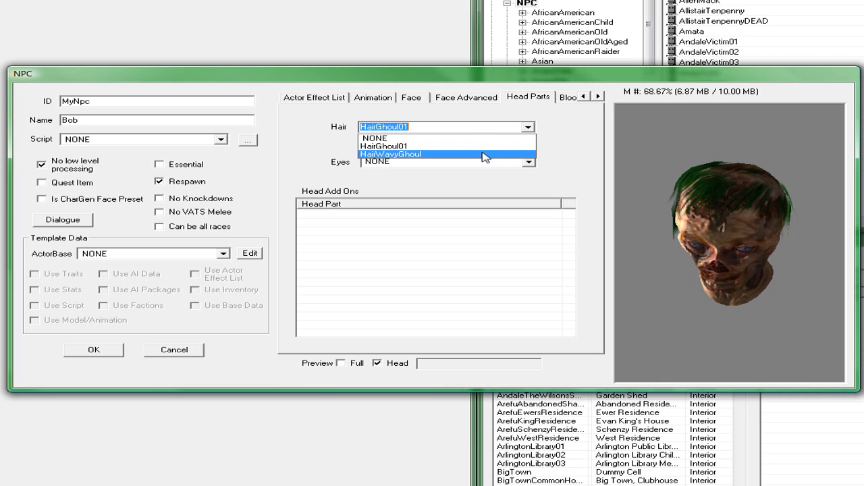
{"action": "left_click", "coordinate": [484, 154]}
{"action": "mouse_move", "coordinate": [742, 165]}
{"action": "left_mouse_down"}
{"action": "mouse_move", "coordinate": [782, 167]}
{"action": "mouse_move", "coordinate": [612, 200]}
{"action": "left_mouse_up"}
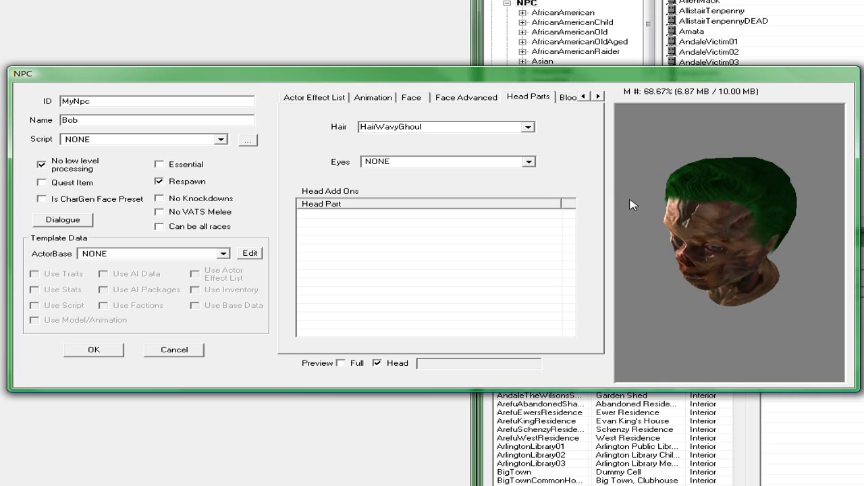
{"action": "left_click", "coordinate": [528, 129]}
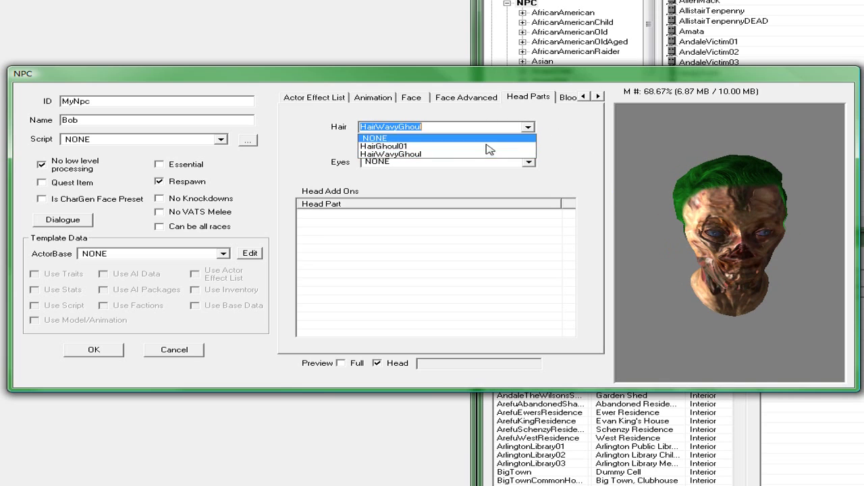
{"action": "left_click", "coordinate": [446, 145]}
{"action": "mouse_move", "coordinate": [645, 200]}
{"action": "left_mouse_down"}
{"action": "mouse_move", "coordinate": [763, 203]}
{"action": "mouse_move", "coordinate": [705, 204]}
{"action": "left_mouse_up"}
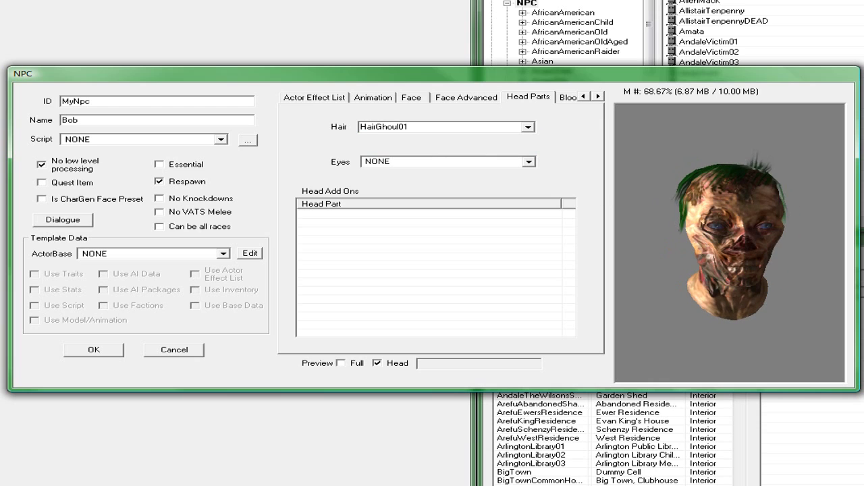
Give Bob EyeGhoul eyes after trying EyeBlue and EyeGreen.
{"action": "left_click", "coordinate": [528, 164]}
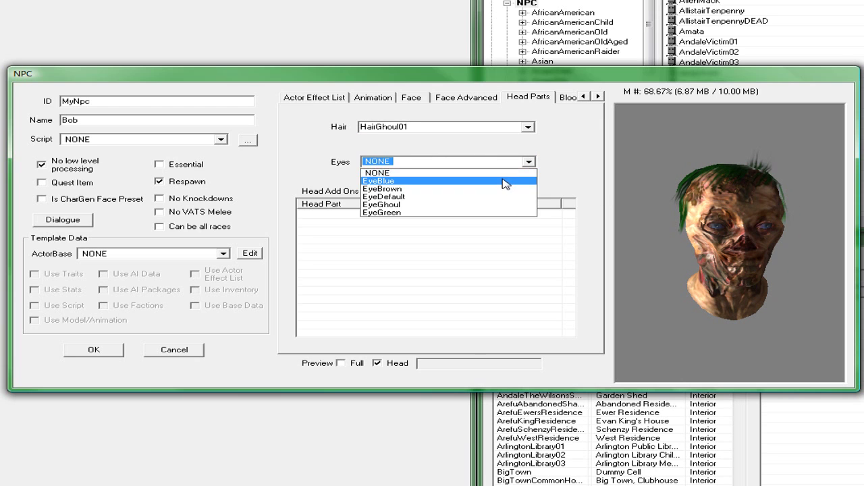
{"action": "left_click", "coordinate": [507, 181]}
{"action": "scroll", "coordinate": [646, 231], "scroll_direction": "up", "scroll_amount": 2}
{"action": "scroll", "coordinate": [647, 231], "scroll_direction": "up", "scroll_amount": 3}
{"action": "scroll", "coordinate": [647, 231], "scroll_direction": "up", "scroll_amount": 2}
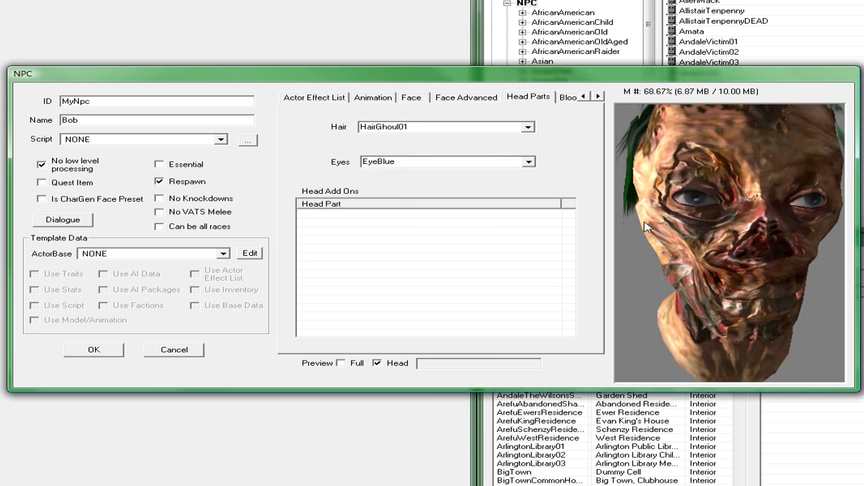
{"action": "left_click", "coordinate": [528, 162]}
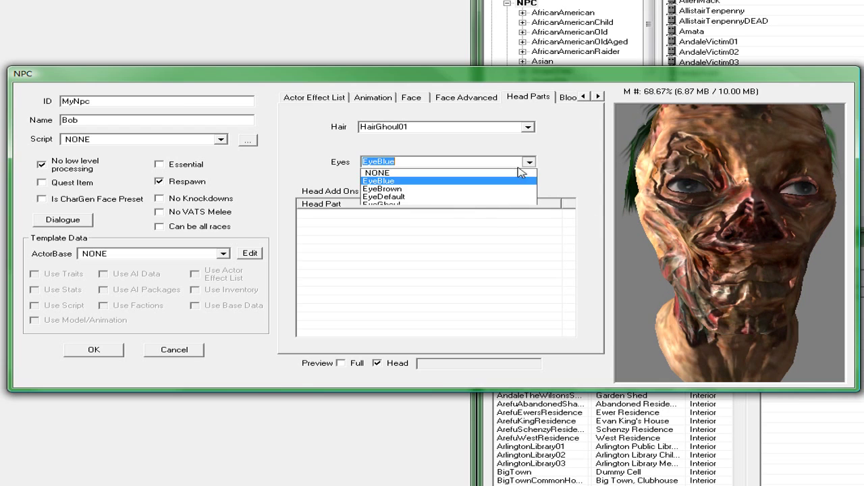
{"action": "left_click", "coordinate": [454, 213]}
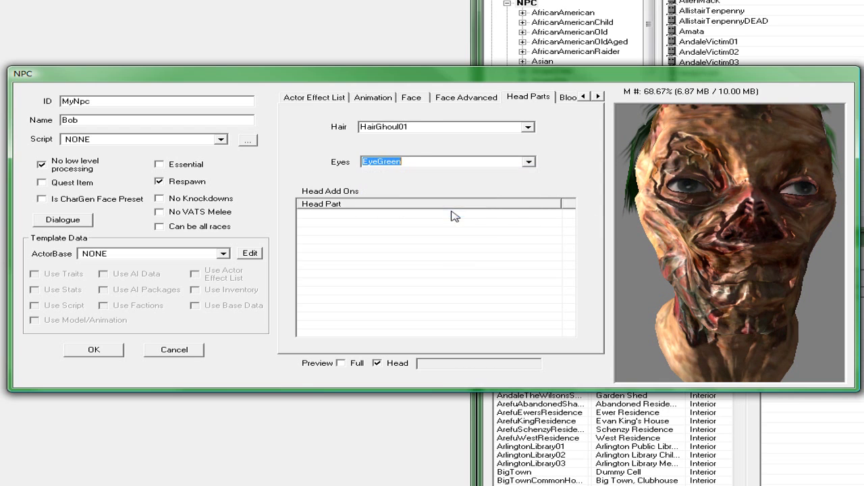
{"action": "left_click_drag", "start_coordinate": [679, 215], "coordinate": [601, 216]}
{"action": "left_click", "coordinate": [388, 162]}
{"action": "left_click", "coordinate": [404, 205]}
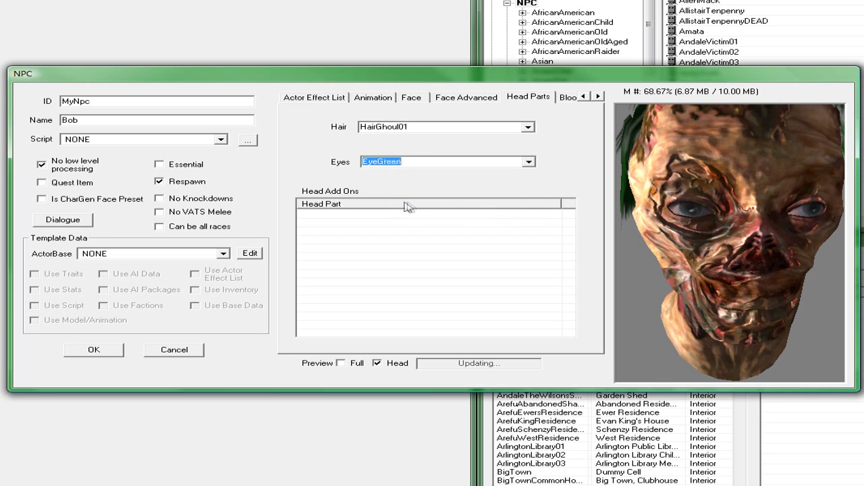
{"action": "left_click_drag", "start_coordinate": [694, 224], "coordinate": [686, 216]}
{"action": "scroll", "coordinate": [686, 216], "scroll_direction": "down", "scroll_amount": 3}
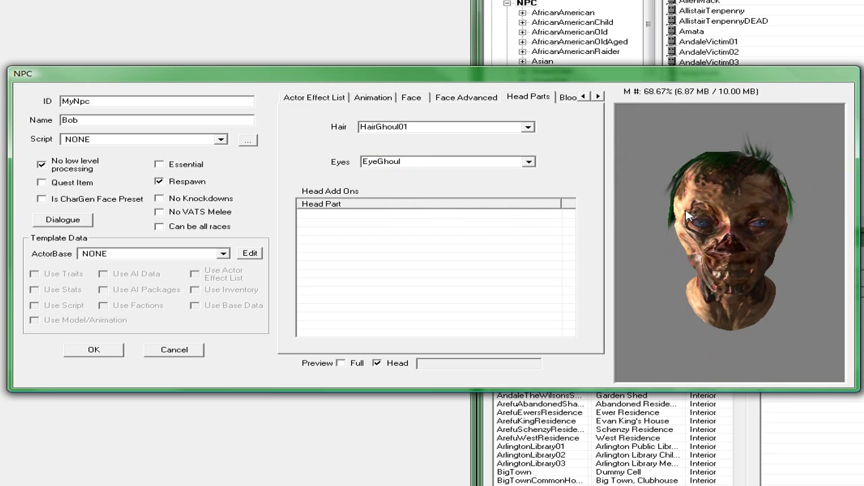
{"action": "left_click", "coordinate": [598, 96]}
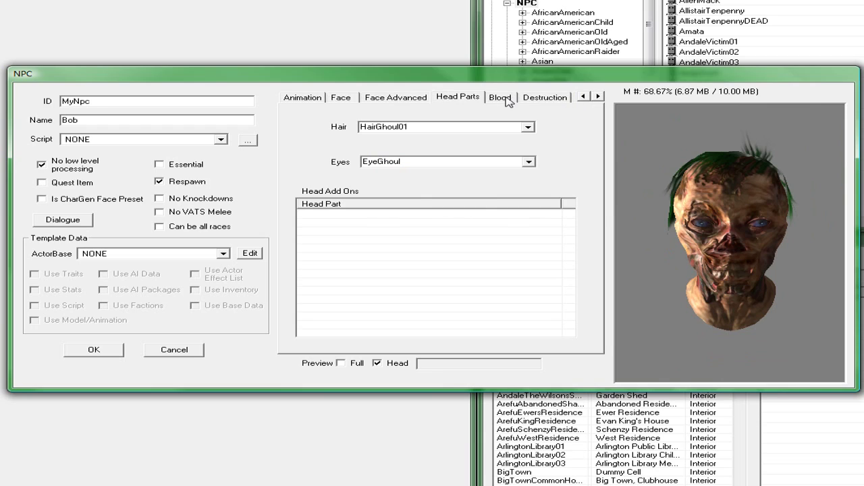
Change Bob's Impact Material Type from Organic to Metal in the Blood settings.
{"action": "left_click", "coordinate": [502, 98]}
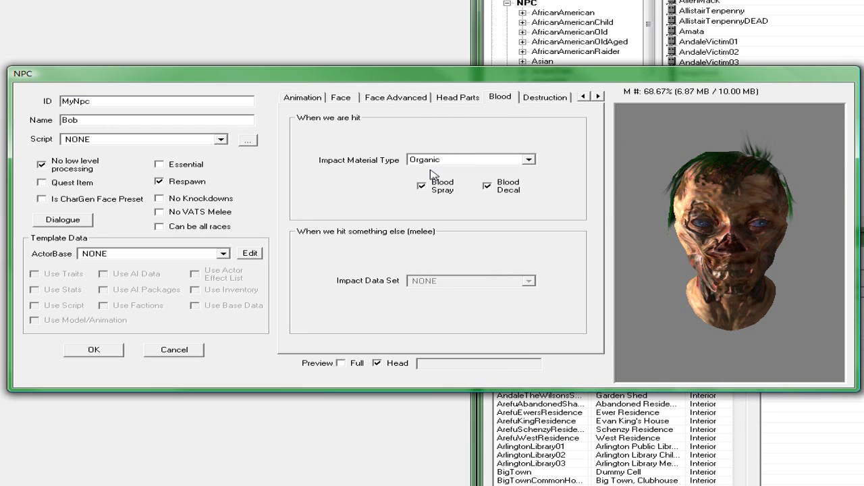
{"action": "left_click", "coordinate": [530, 160]}
{"action": "left_click", "coordinate": [577, 167]}
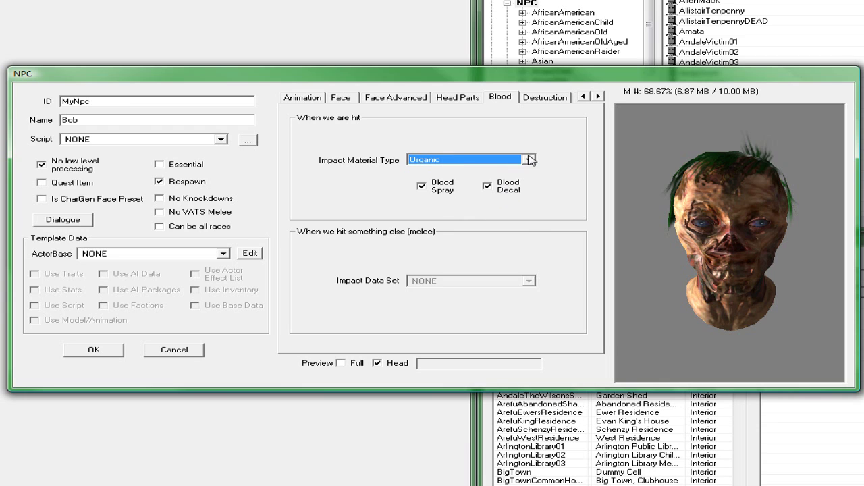
{"action": "left_click", "coordinate": [529, 159]}
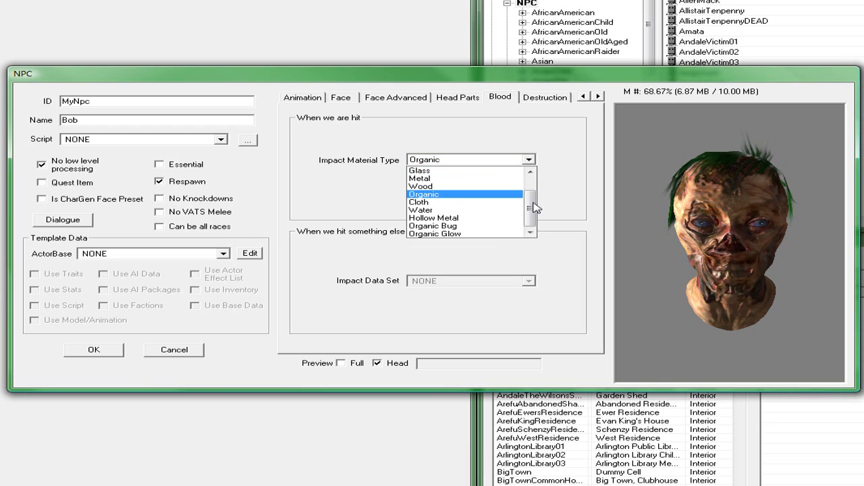
{"action": "scroll", "coordinate": [533, 209], "scroll_direction": "up", "scroll_amount": 1}
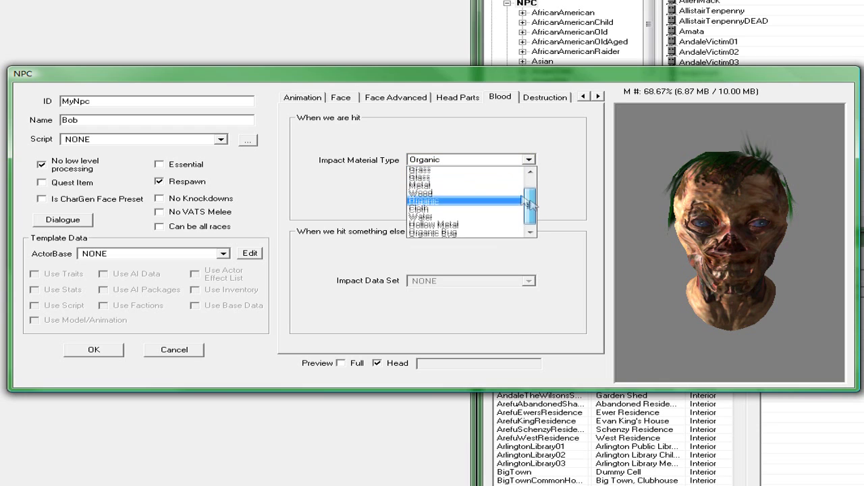
{"action": "left_click", "coordinate": [471, 189]}
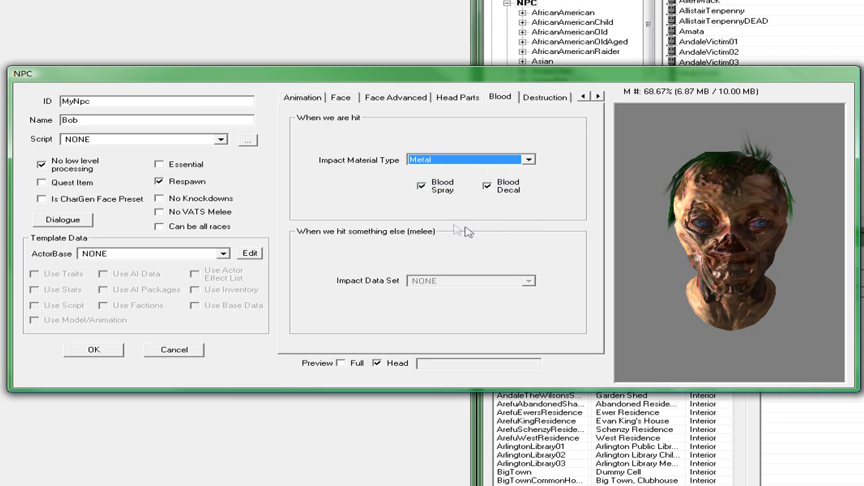
{"action": "left_click_drag", "start_coordinate": [618, 211], "coordinate": [669, 209]}
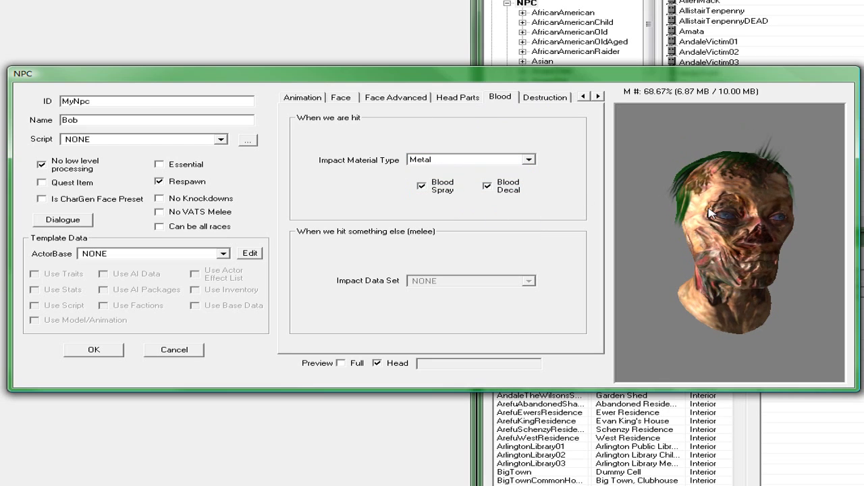
{"action": "left_click", "coordinate": [545, 100]}
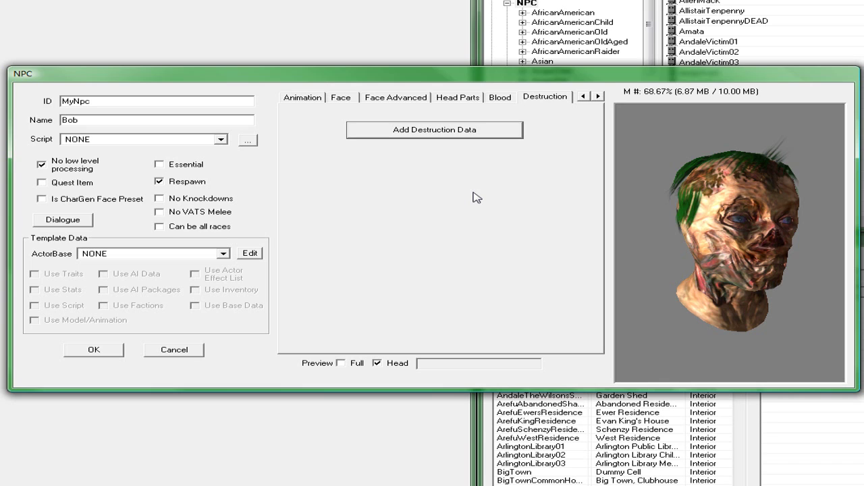
Add destruction data to Bob, tick Enabled, and create a new destruction stage.
{"action": "left_click_drag", "start_coordinate": [663, 245], "coordinate": [623, 252]}
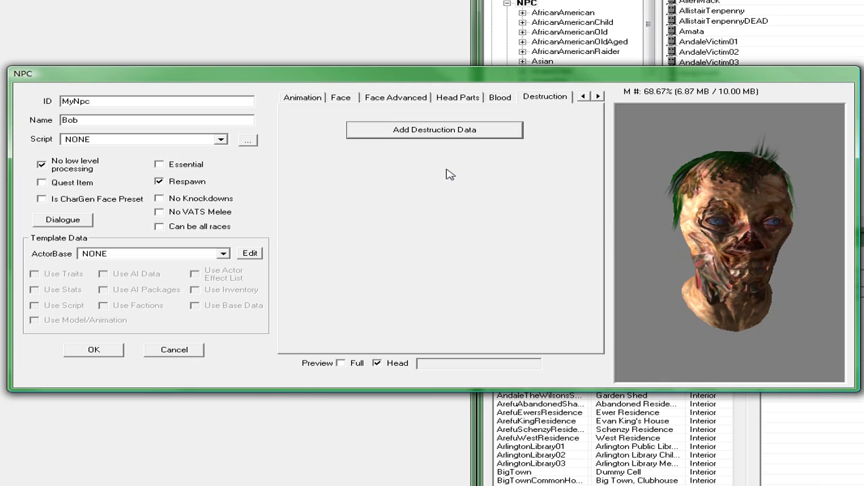
{"action": "left_click", "coordinate": [432, 132]}
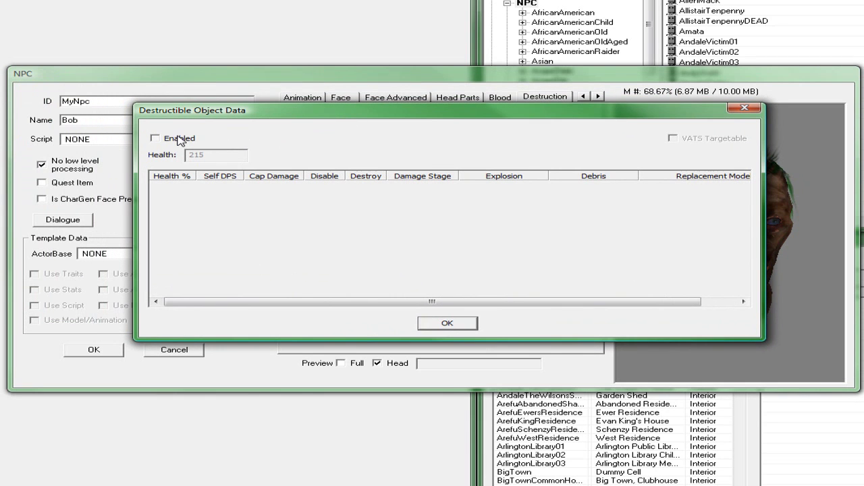
{"action": "left_click", "coordinate": [180, 139]}
{"action": "right_click", "coordinate": [185, 199]}
{"action": "left_click", "coordinate": [202, 204]}
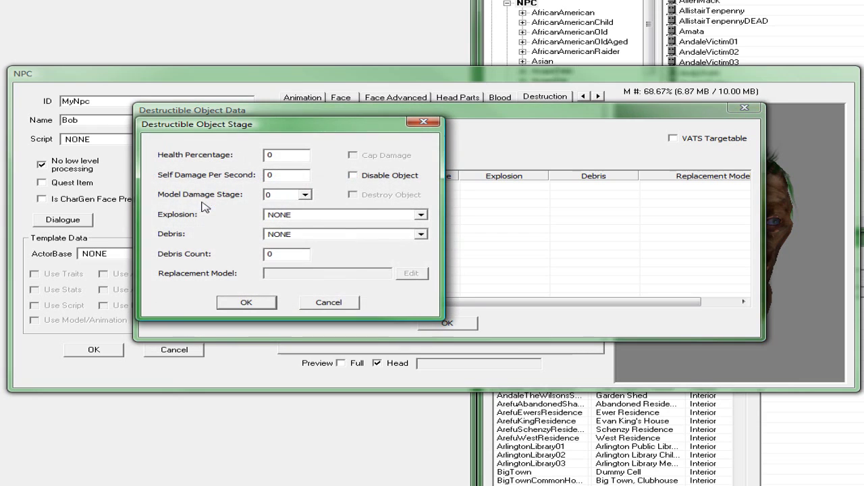
Give the stage BusNukeExplosion explosion and RobotGoreBits01 debris, and confirm both dialogs.
{"action": "left_click", "coordinate": [299, 214]}
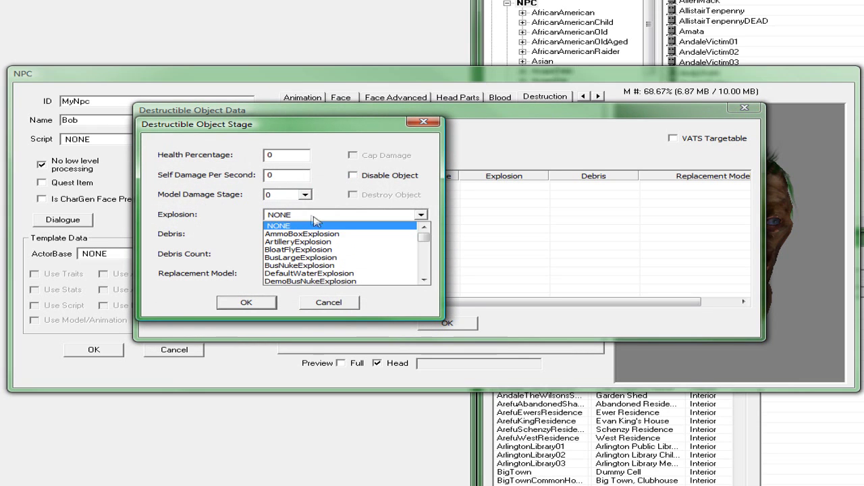
{"action": "left_click", "coordinate": [324, 266]}
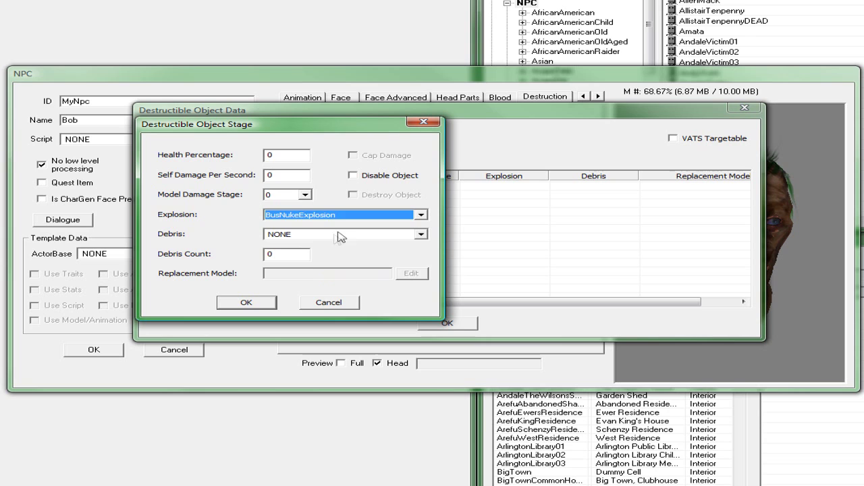
{"action": "left_click", "coordinate": [340, 235]}
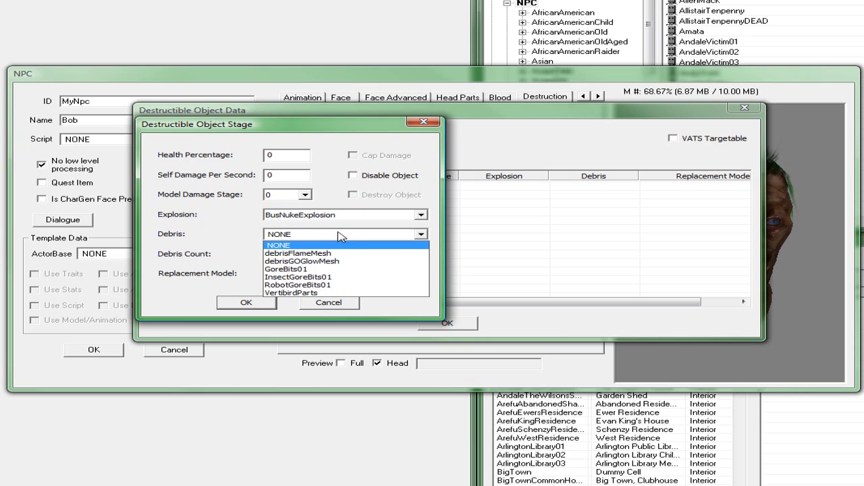
{"action": "left_click", "coordinate": [315, 290]}
{"action": "left_click", "coordinate": [252, 305]}
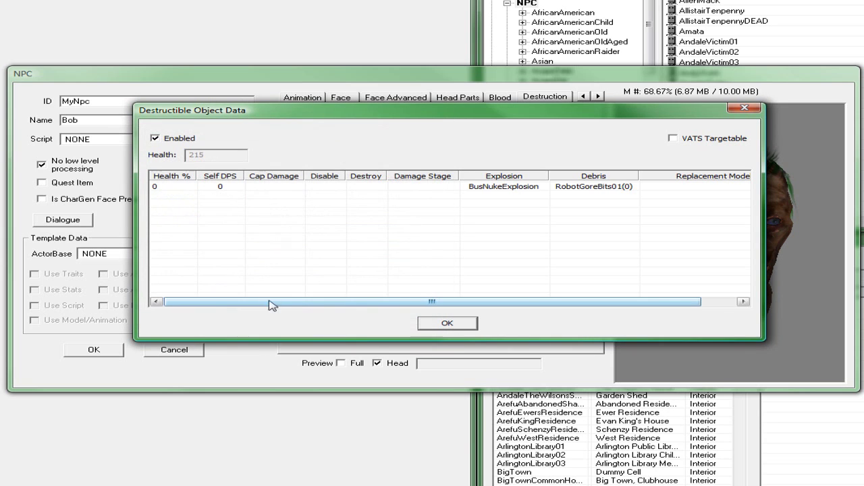
{"action": "left_click", "coordinate": [444, 323]}
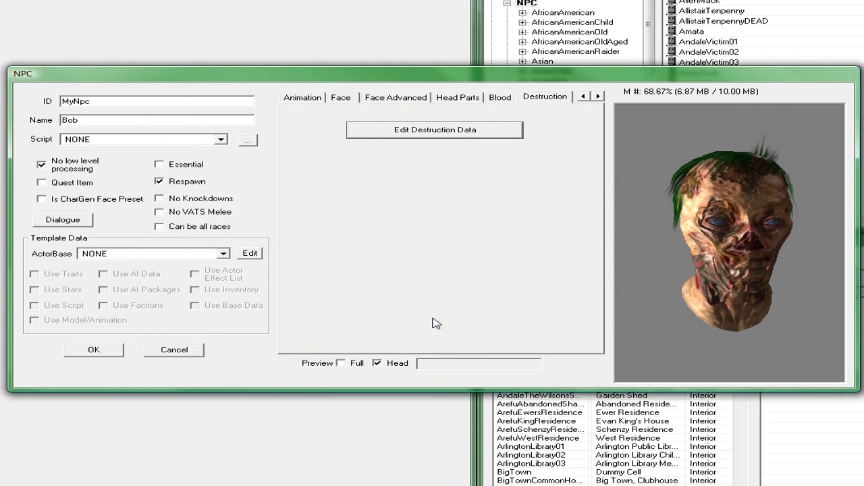
Look over Bob's Scripts page, then step back toward the AI Packages page.
{"action": "left_click", "coordinate": [599, 97]}
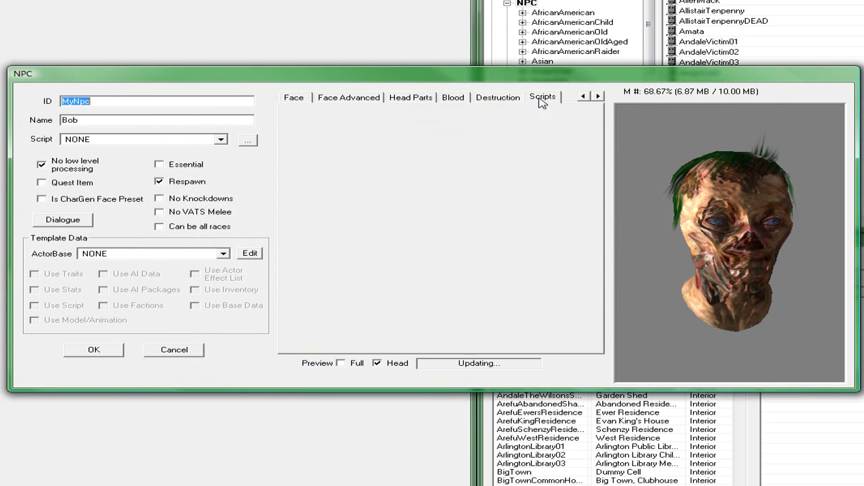
{"action": "left_click", "coordinate": [545, 97]}
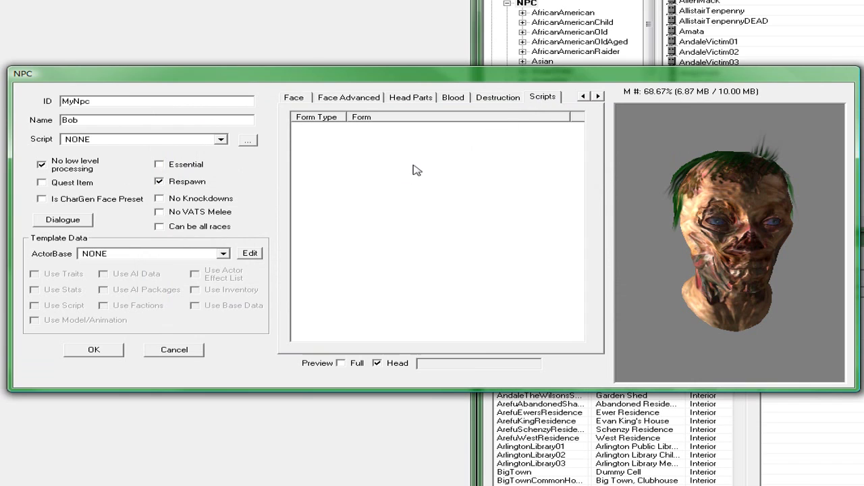
{"action": "triple_click", "coordinate": [583, 97]}
{"action": "left_click", "coordinate": [584, 98]}
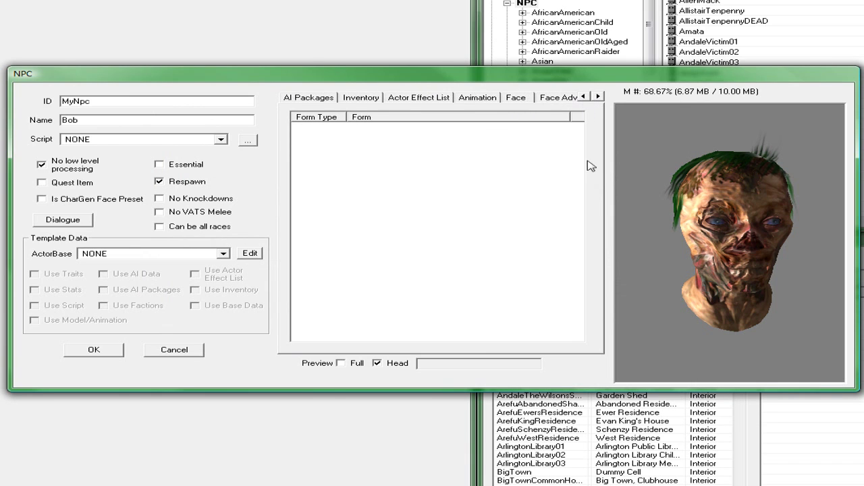
Tick Preview Full and rotate and zoom the preview to frame Bob's armoured body.
{"action": "left_click", "coordinate": [341, 363]}
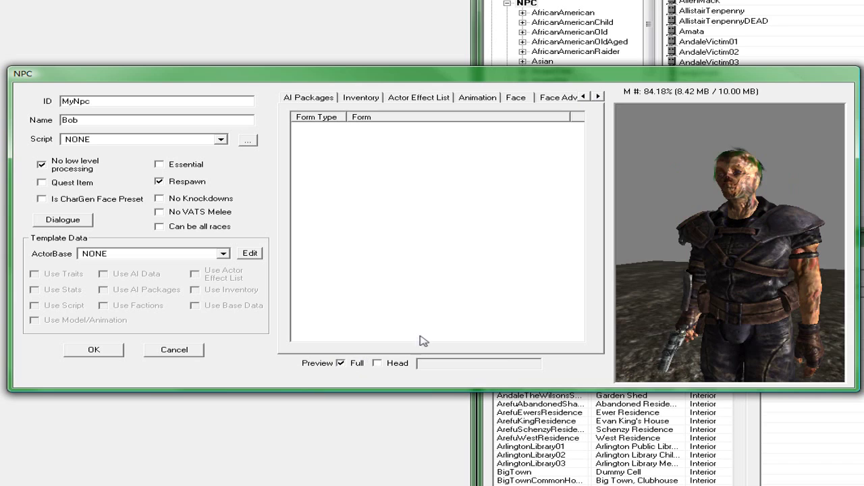
{"action": "left_click_drag", "start_coordinate": [729, 291], "coordinate": [717, 316]}
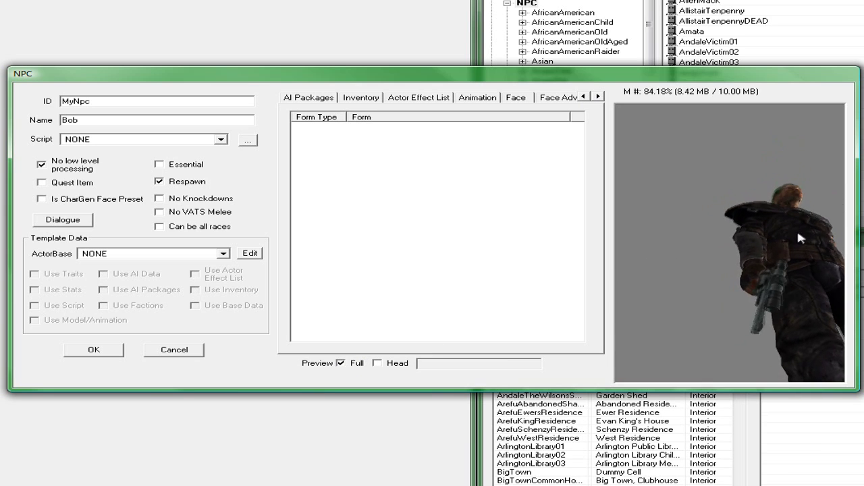
{"action": "scroll", "coordinate": [716, 310], "scroll_direction": "down", "scroll_amount": 5}
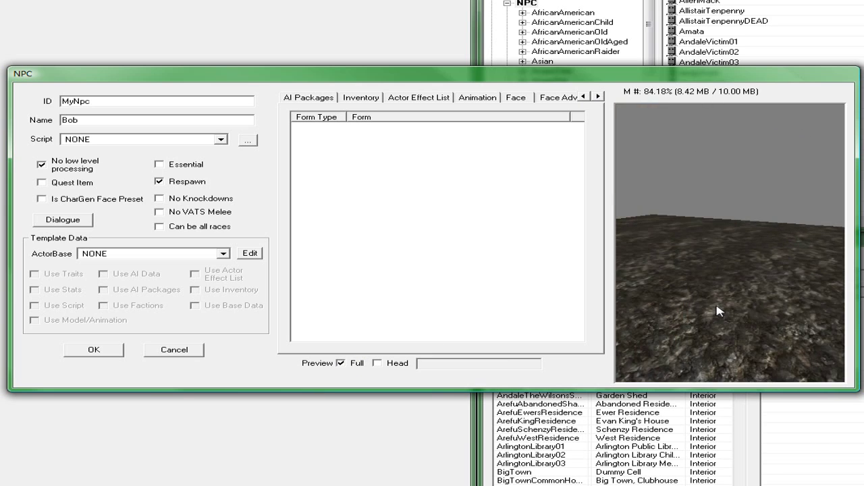
{"action": "mouse_move", "coordinate": [729, 301]}
{"action": "left_mouse_down"}
{"action": "mouse_move", "coordinate": [739, 284]}
{"action": "mouse_move", "coordinate": [729, 276]}
{"action": "left_mouse_up"}
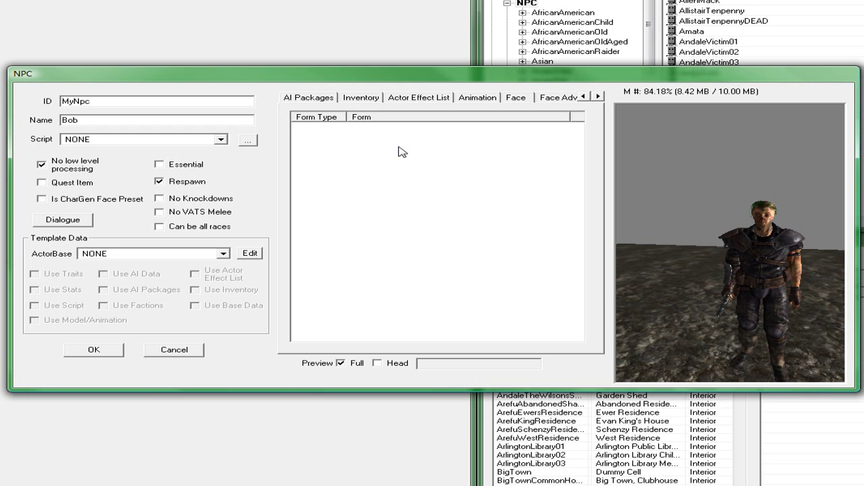
{"action": "left_click", "coordinate": [582, 97]}
Add the DefaultSandboxCurrentLocation512 package to Bob's AI package list.
{"action": "left_click", "coordinate": [583, 97]}
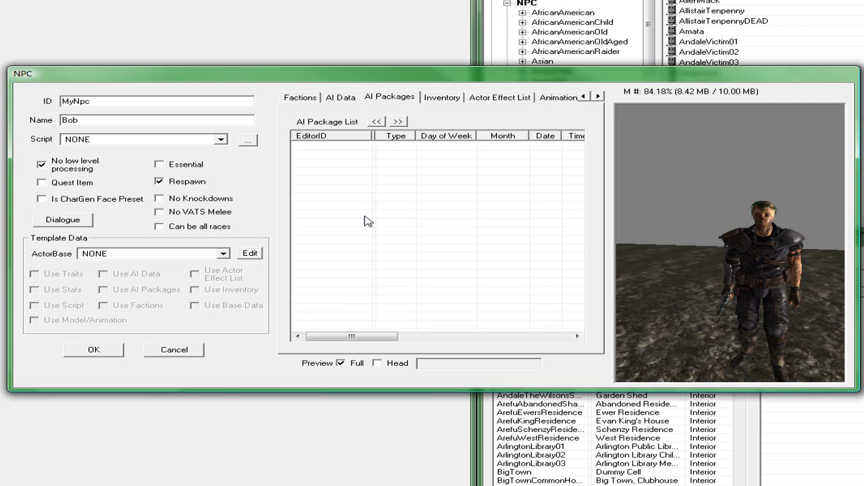
{"action": "right_click", "coordinate": [320, 151]}
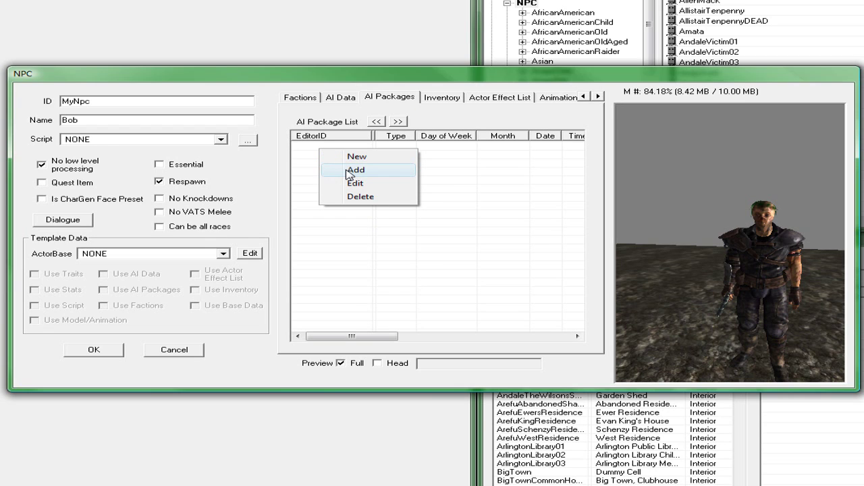
{"action": "left_click", "coordinate": [348, 173]}
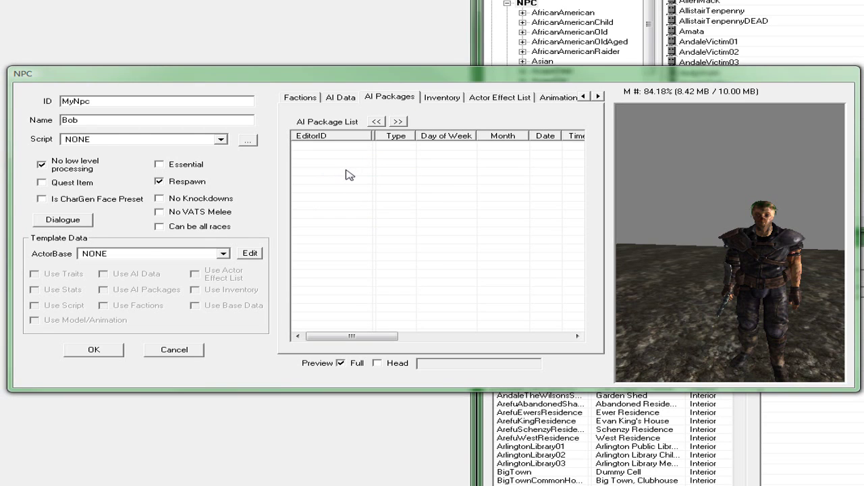
{"action": "left_click", "coordinate": [76, 202]}
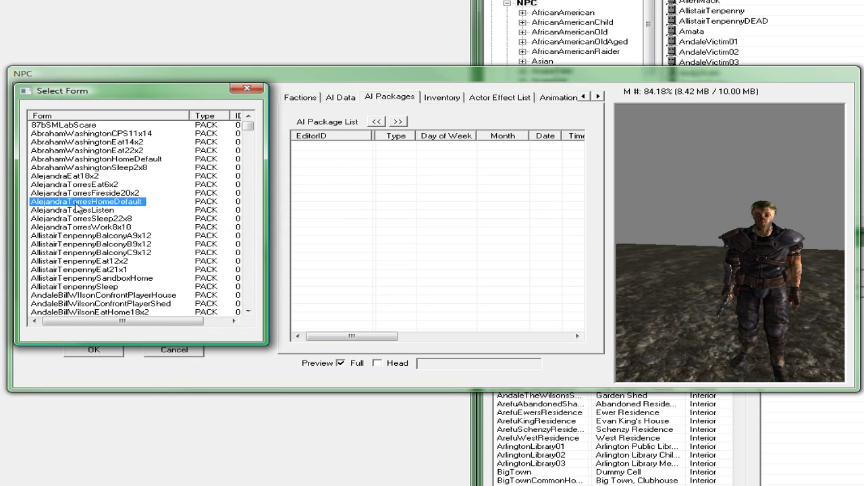
{"action": "type", "text": "def"}
{"action": "scroll", "coordinate": [98, 236], "scroll_direction": "down", "scroll_amount": 2}
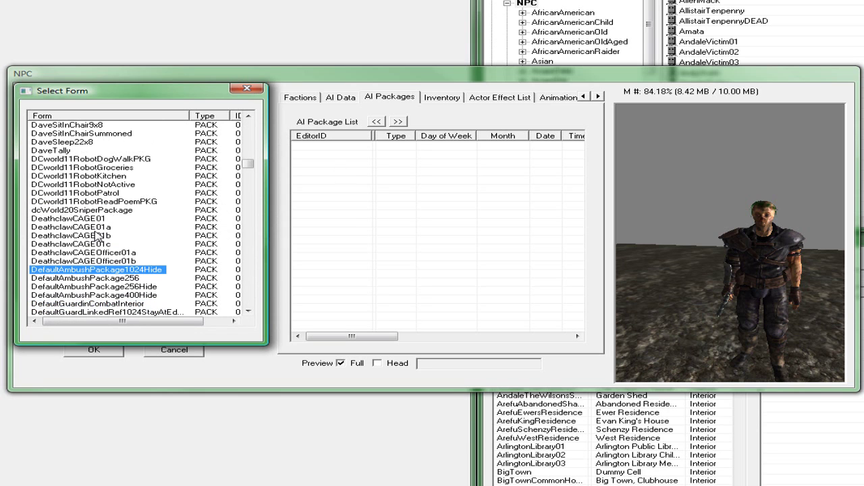
{"action": "scroll", "coordinate": [162, 275], "scroll_direction": "down", "scroll_amount": 2}
{"action": "scroll", "coordinate": [162, 276], "scroll_direction": "down", "scroll_amount": 1}
{"action": "scroll", "coordinate": [157, 274], "scroll_direction": "down", "scroll_amount": 2}
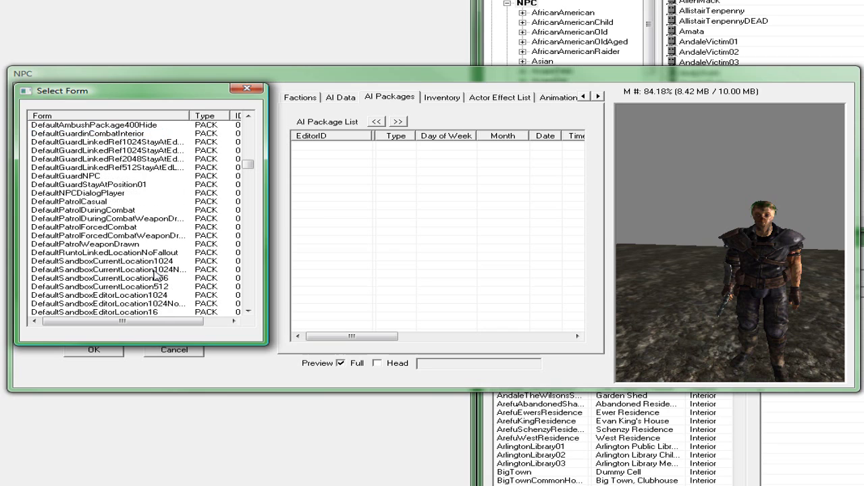
{"action": "left_click", "coordinate": [111, 279]}
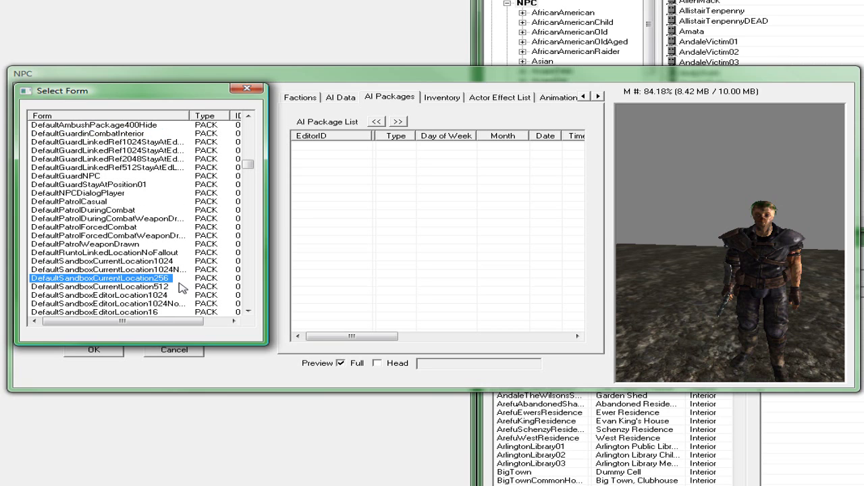
{"action": "double_click", "coordinate": [151, 289]}
Review the sandbox package, leaving its 512 radius unchanged, and confirm Bob's NPC form.
{"action": "right_click", "coordinate": [341, 151]}
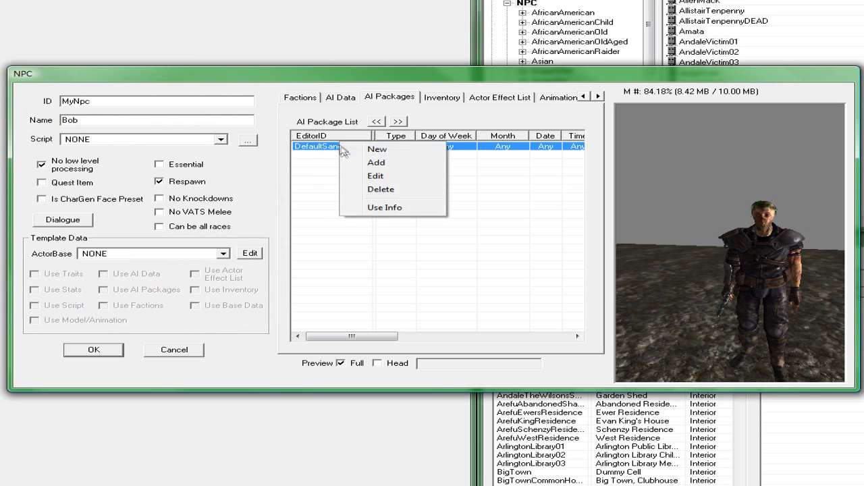
{"action": "left_click", "coordinate": [395, 181]}
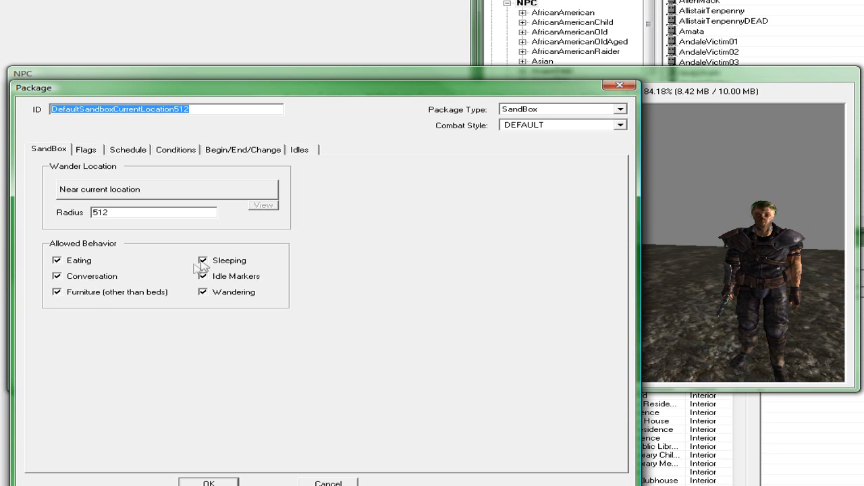
{"action": "left_click", "coordinate": [212, 481]}
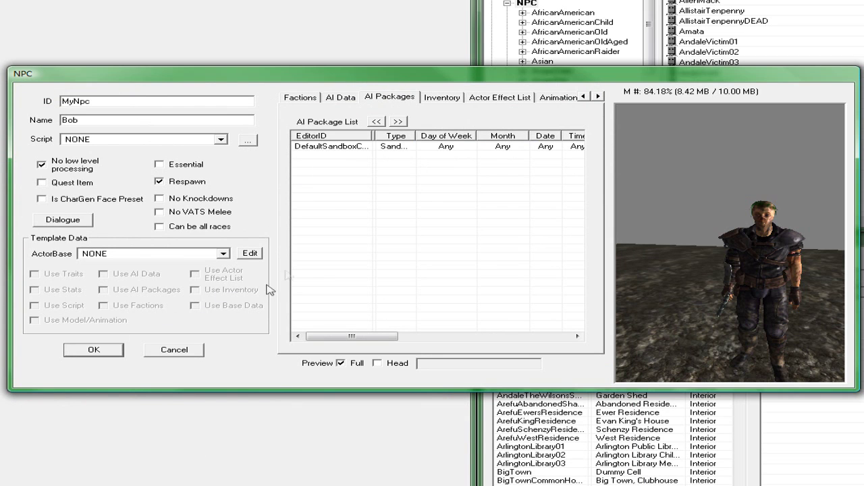
{"action": "left_click", "coordinate": [96, 350]}
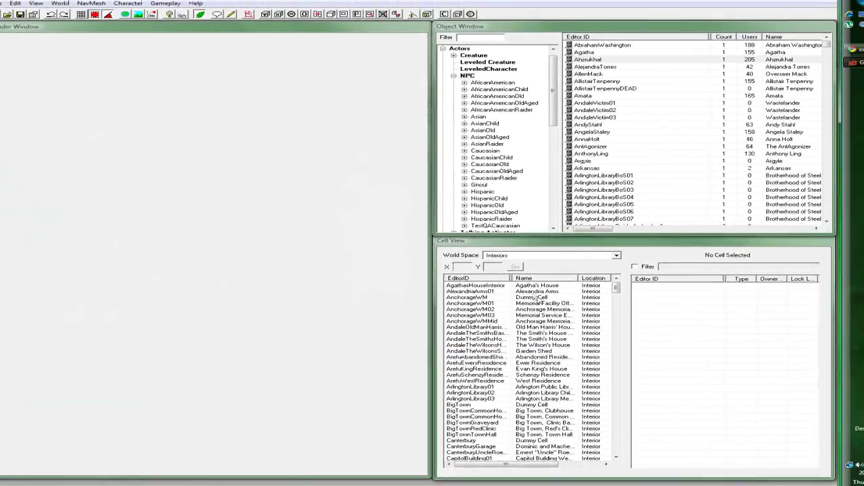
Switch Cell View to the Wasteland world space and load the Springvale cell.
{"action": "left_click", "coordinate": [462, 313]}
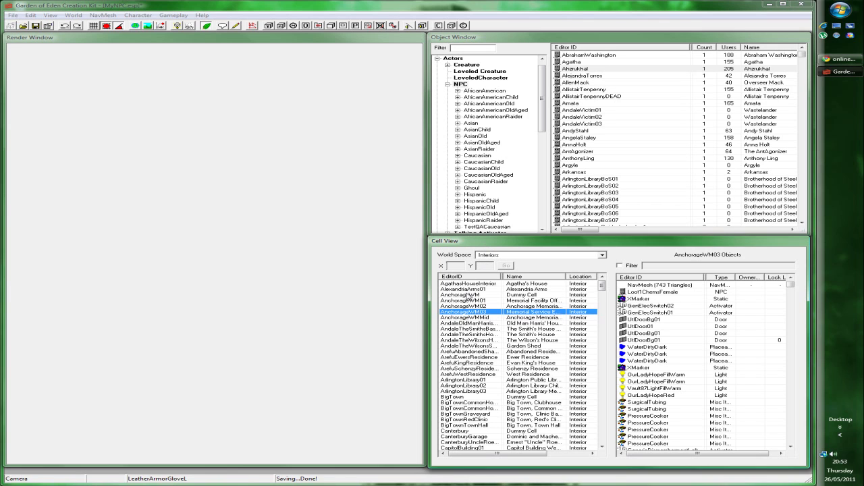
{"action": "left_click", "coordinate": [520, 256]}
{"action": "left_click_drag", "start_coordinate": [603, 275], "coordinate": [602, 308]}
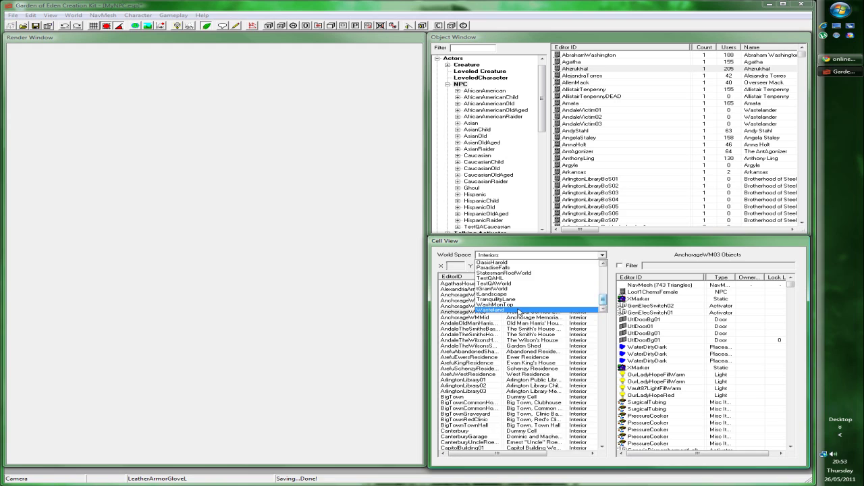
{"action": "left_click", "coordinate": [519, 310]}
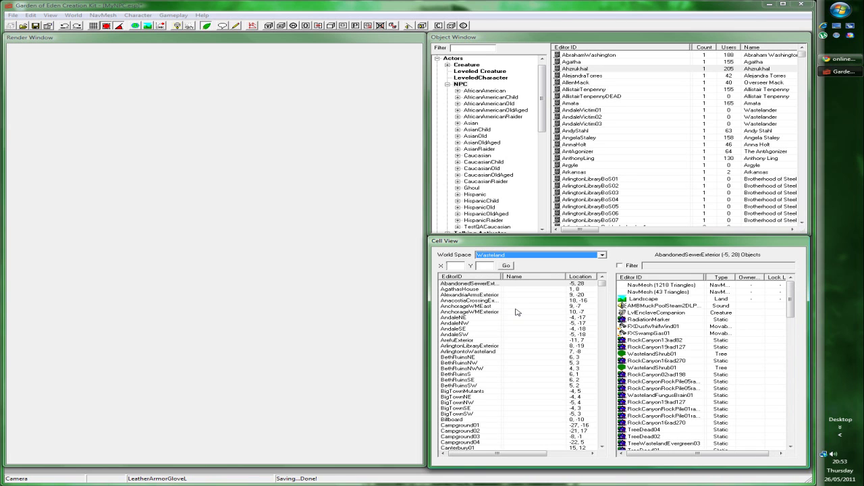
{"action": "left_click", "coordinate": [458, 345]}
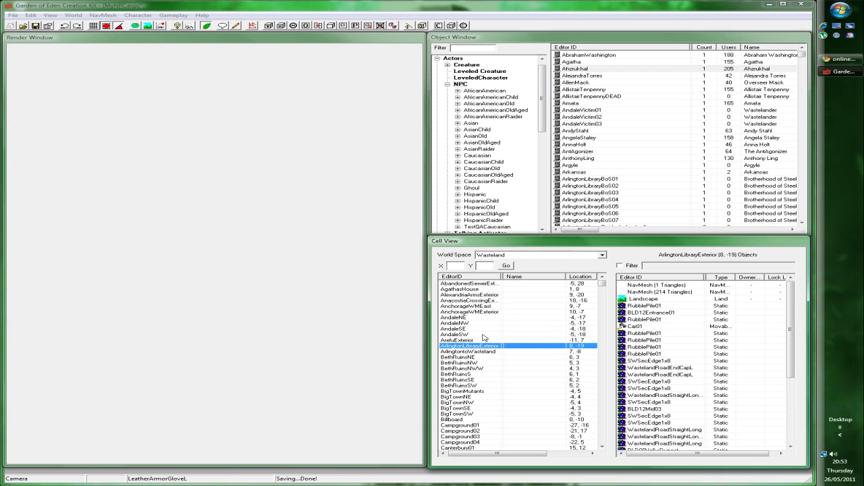
{"action": "type", "text": "springvale"}
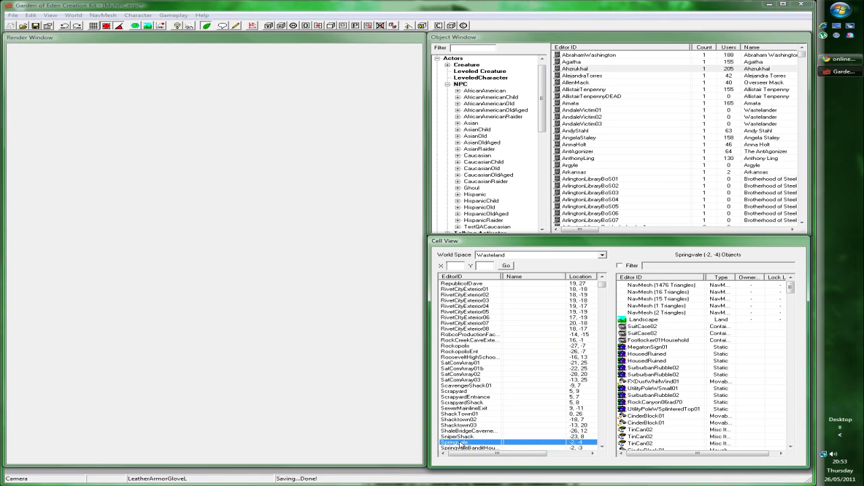
{"action": "left_click", "coordinate": [461, 443]}
{"action": "double_click", "coordinate": [483, 446]}
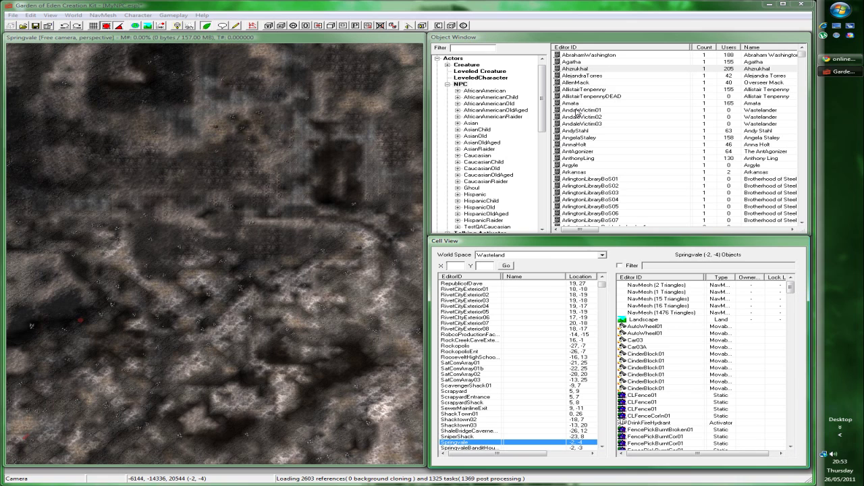
Filter the Object Window NPC list with 'my' to find Bob's MyNpc record.
{"action": "left_click", "coordinate": [545, 90]}
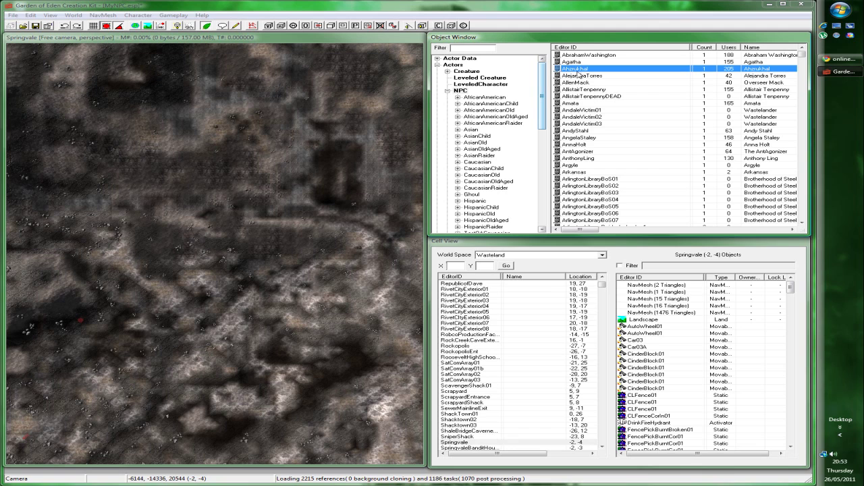
{"action": "left_click", "coordinate": [587, 138]}
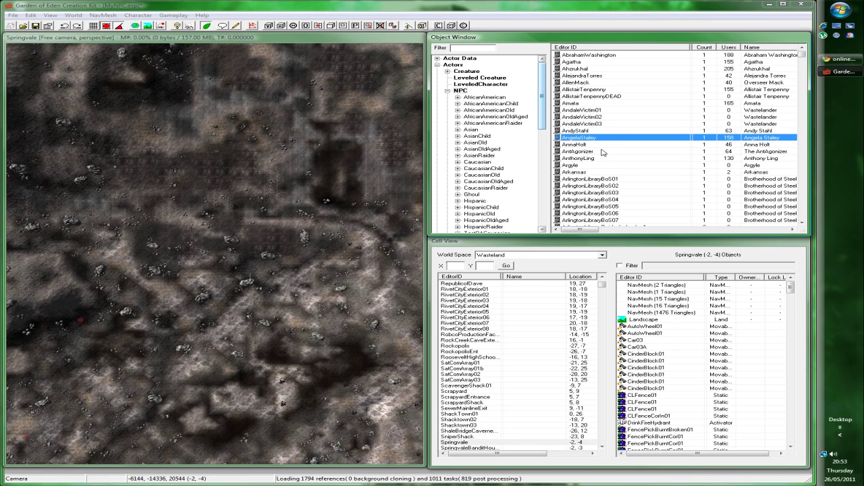
{"action": "left_click", "coordinate": [603, 151]}
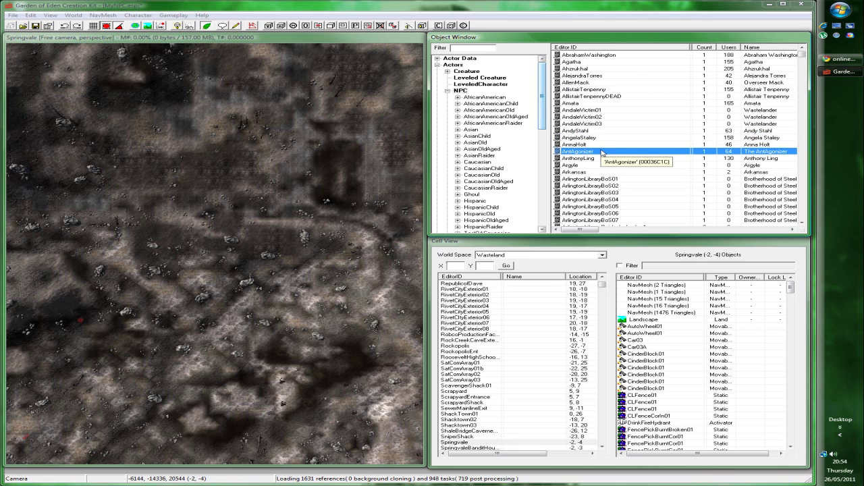
{"action": "type", "text": "my"}
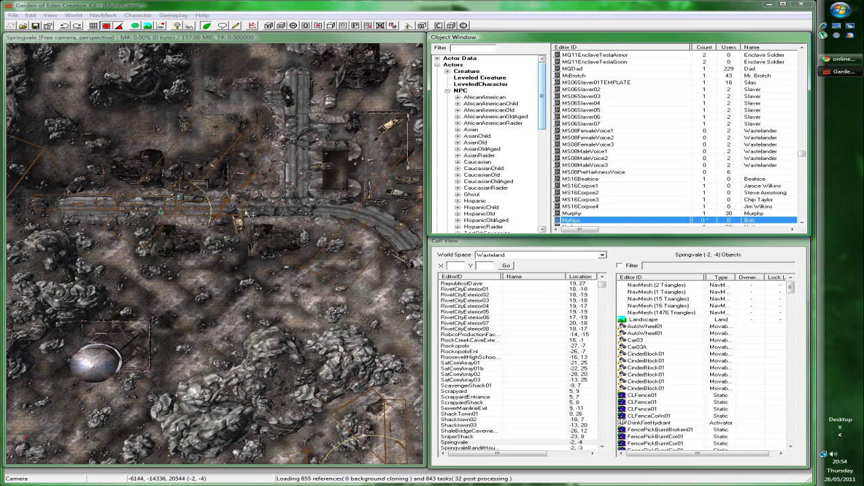
Zoom and orbit the camera down to Springvale's street, then select Bob's MyNpc record.
{"action": "left_click", "coordinate": [256, 207]}
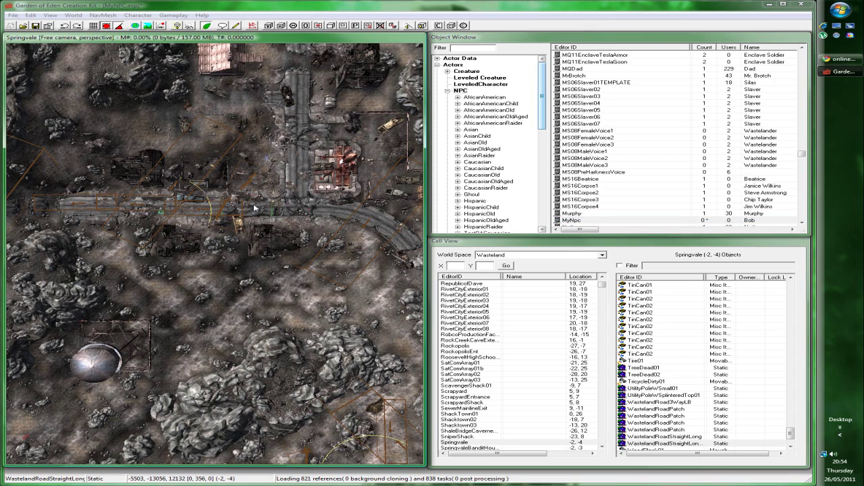
{"action": "scroll", "coordinate": [256, 207], "scroll_direction": "up", "scroll_amount": 3}
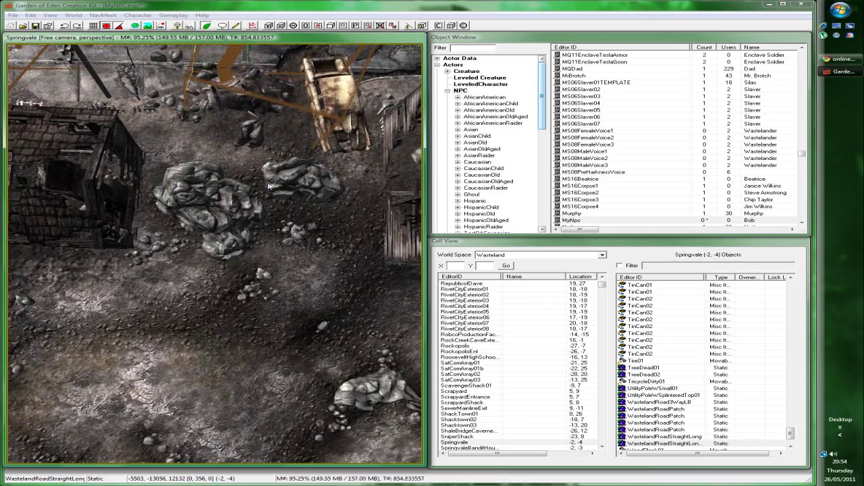
{"action": "scroll", "coordinate": [215, 253], "scroll_direction": "down", "scroll_amount": 3}
{"action": "scroll", "coordinate": [215, 254], "scroll_direction": "down", "scroll_amount": 3}
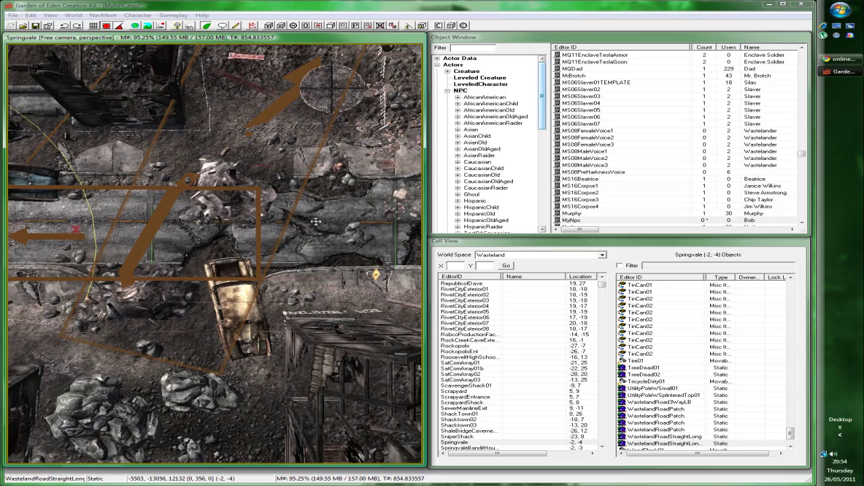
{"action": "mouse_move", "coordinate": [315, 221]}
{"action": "middle_mouse_down", "text": "shift"}
{"action": "mouse_move", "coordinate": [138, 125]}
{"action": "mouse_move", "coordinate": [28, 79]}
{"action": "middle_mouse_up", "text": "shift"}
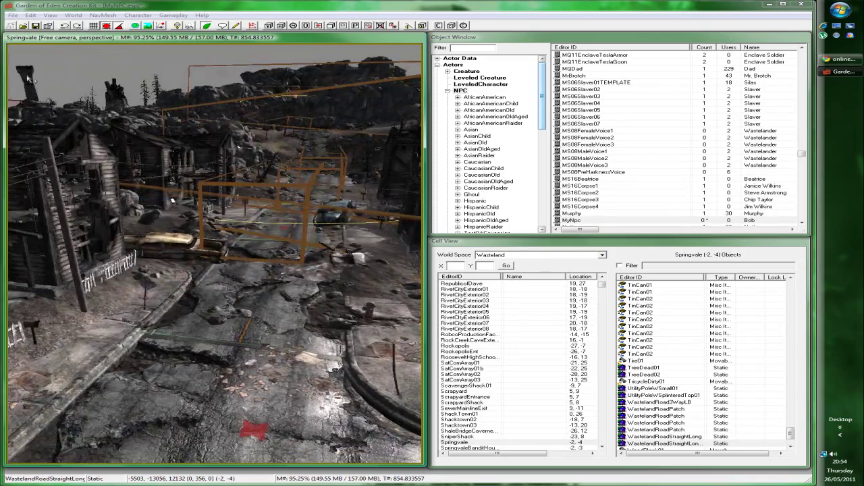
{"action": "middle_click_drag", "start_coordinate": [172, 201], "coordinate": [284, 176], "text": "shift"}
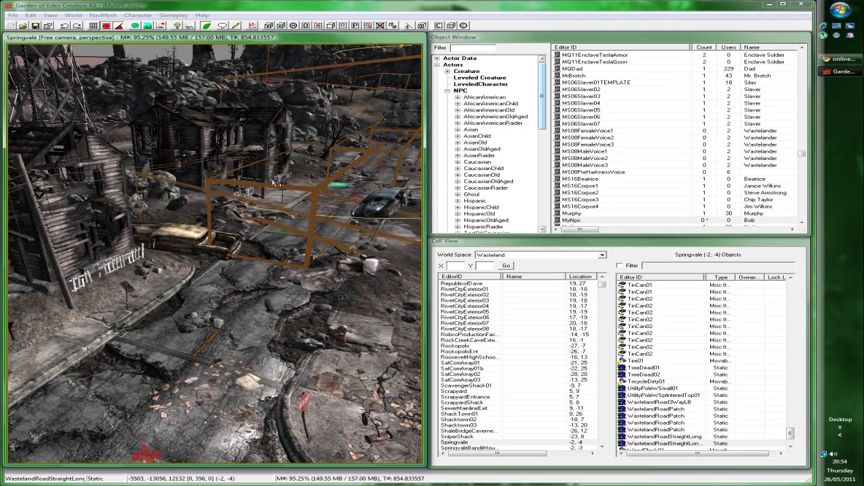
{"action": "middle_click_drag", "start_coordinate": [223, 182], "coordinate": [207, 184], "text": "shift"}
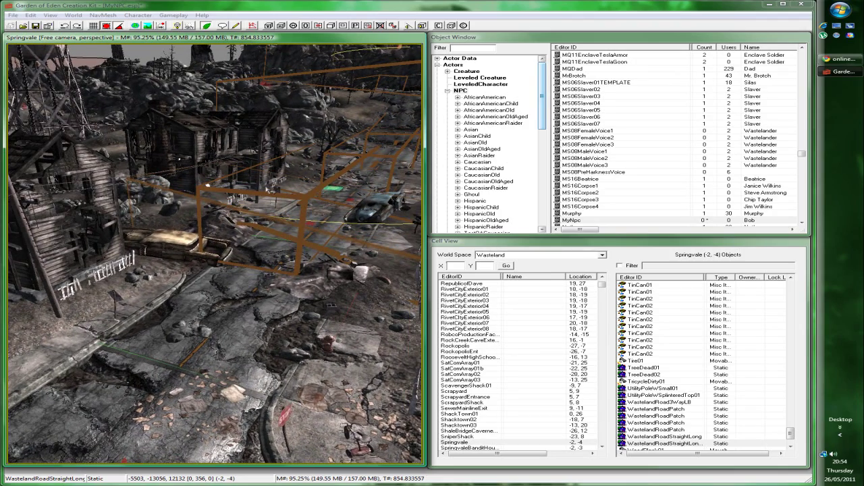
{"action": "scroll", "coordinate": [266, 223], "scroll_direction": "up", "scroll_amount": 2}
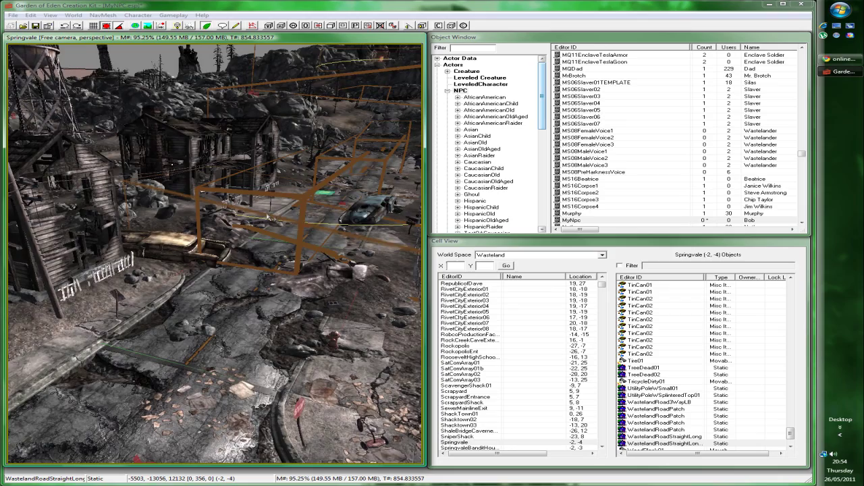
{"action": "scroll", "coordinate": [267, 277], "scroll_direction": "up", "scroll_amount": 2}
{"action": "middle_click_drag", "start_coordinate": [267, 277], "coordinate": [269, 277], "text": "shift"}
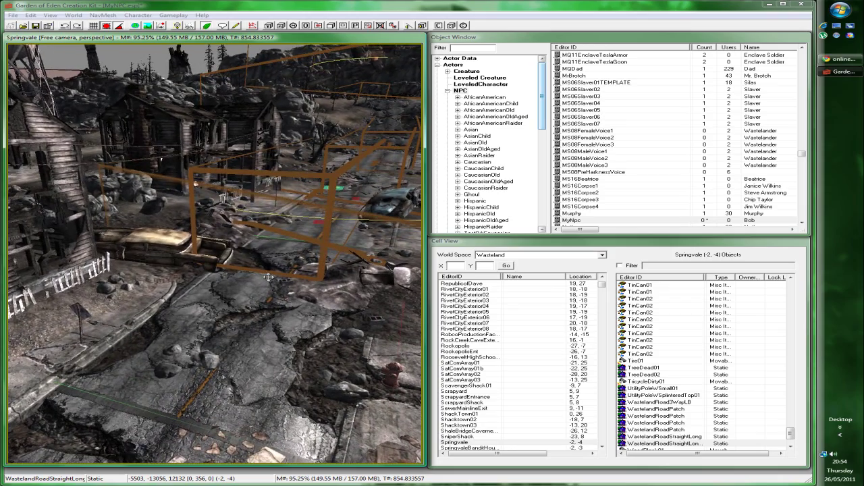
{"action": "scroll", "coordinate": [262, 291], "scroll_direction": "up", "scroll_amount": 2}
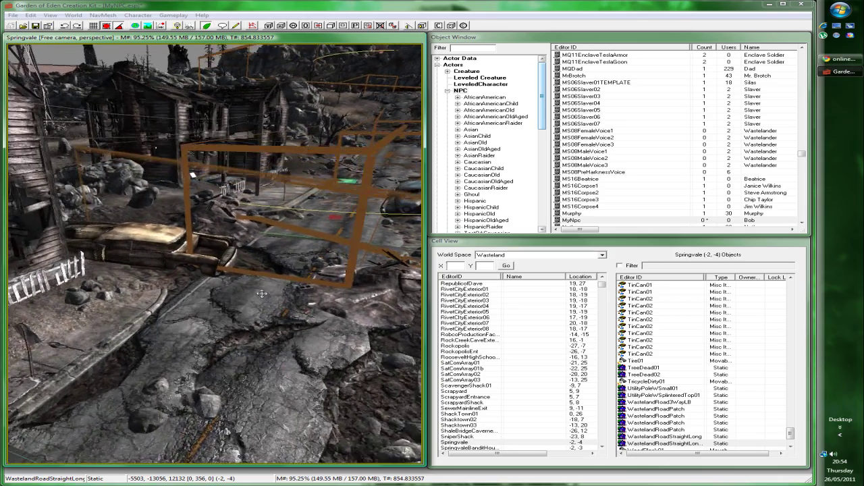
{"action": "scroll", "coordinate": [259, 297], "scroll_direction": "up", "scroll_amount": 1}
{"action": "middle_click_drag", "start_coordinate": [256, 303], "coordinate": [355, 295], "text": "shift"}
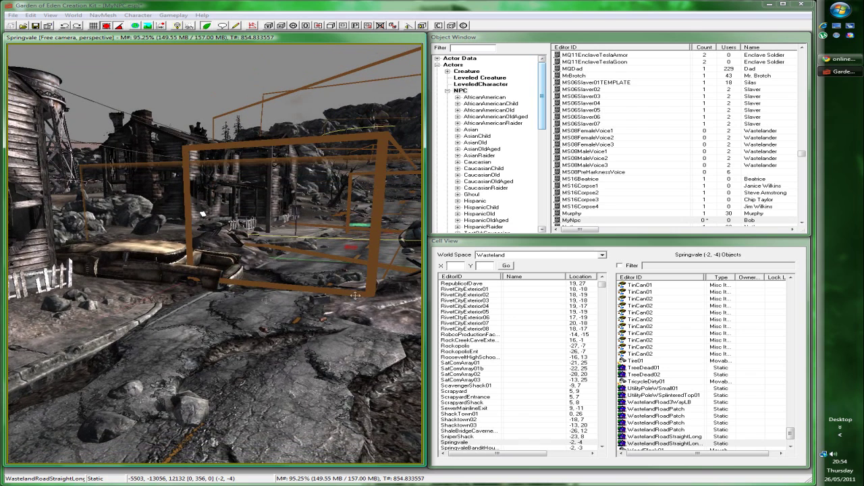
{"action": "left_click", "coordinate": [572, 220]}
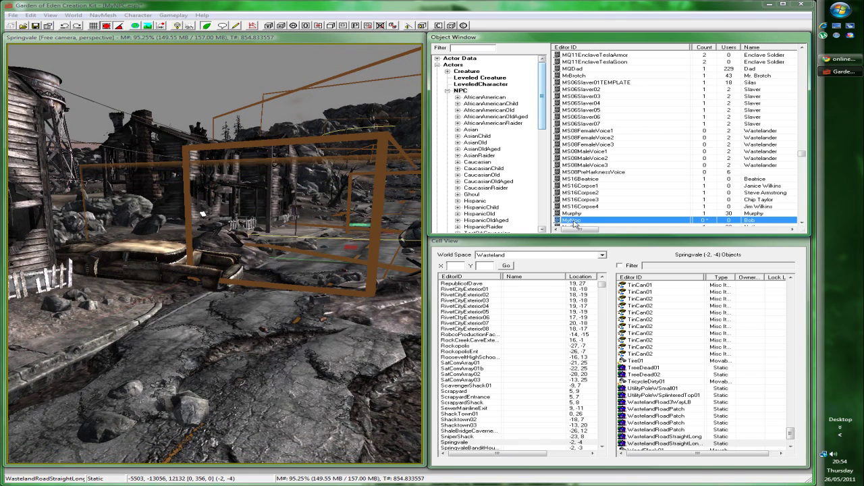
{"action": "left_click_drag", "start_coordinate": [557, 223], "coordinate": [323, 264]}
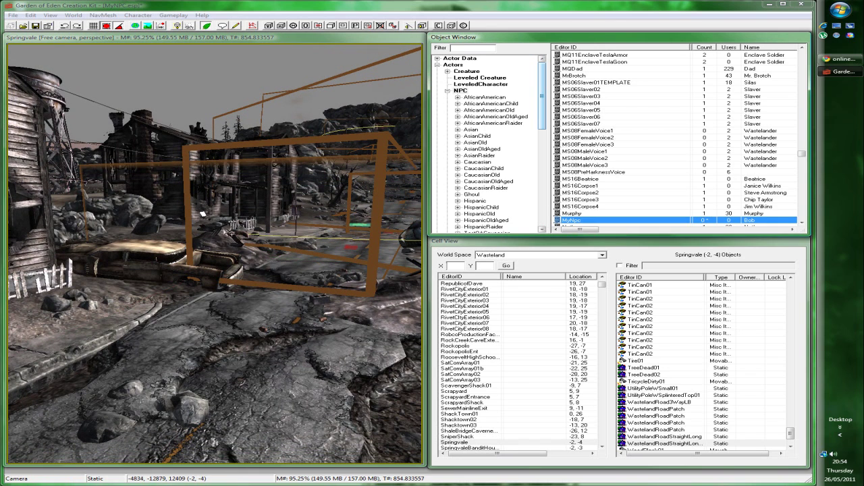
{"action": "left_click_drag", "start_coordinate": [228, 233], "coordinate": [225, 233]}
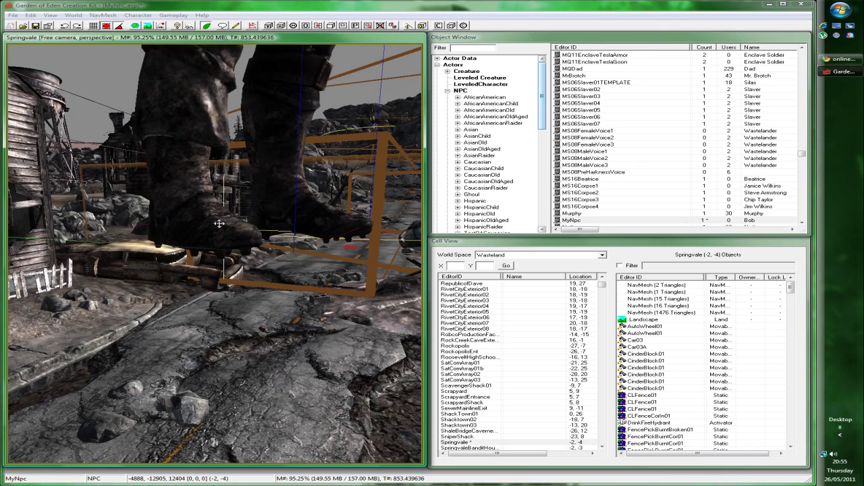
{"action": "scroll", "coordinate": [219, 222], "scroll_direction": "down", "scroll_amount": 5}
{"action": "left_click_drag", "start_coordinate": [246, 93], "coordinate": [262, 92]}
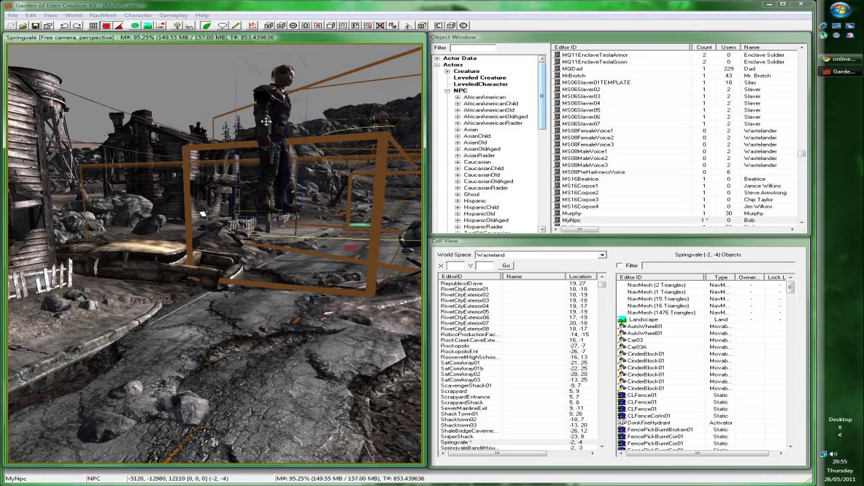
{"action": "key", "text": "f"}
{"action": "middle_click_drag", "start_coordinate": [272, 363], "coordinate": [226, 365], "text": "shift"}
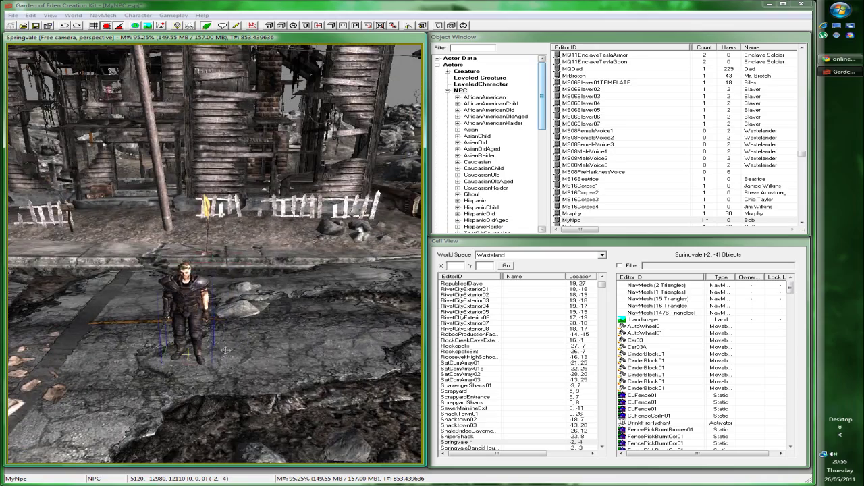
{"action": "key", "text": "c"}
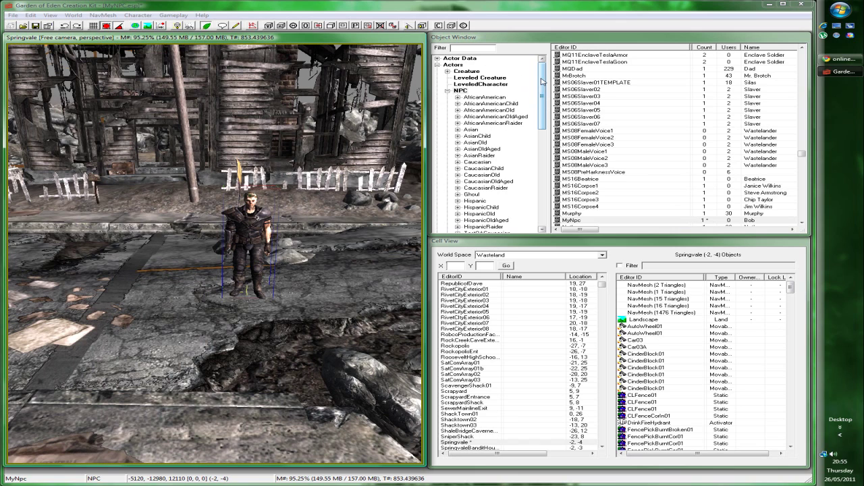
{"action": "scroll", "coordinate": [541, 95], "scroll_direction": "down", "scroll_amount": 7}
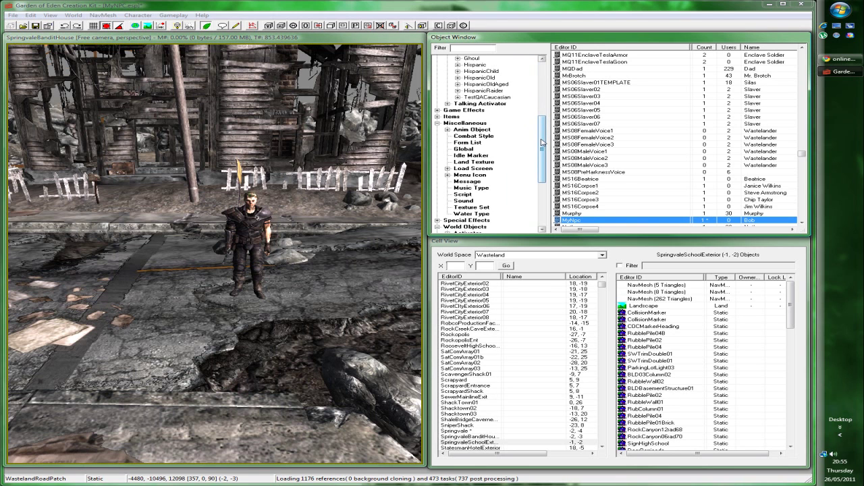
Show all 'bed' matches, preview BedMattress01BB, then drag it into the Springvale scene.
{"action": "scroll", "coordinate": [544, 209], "scroll_direction": "down", "scroll_amount": 5}
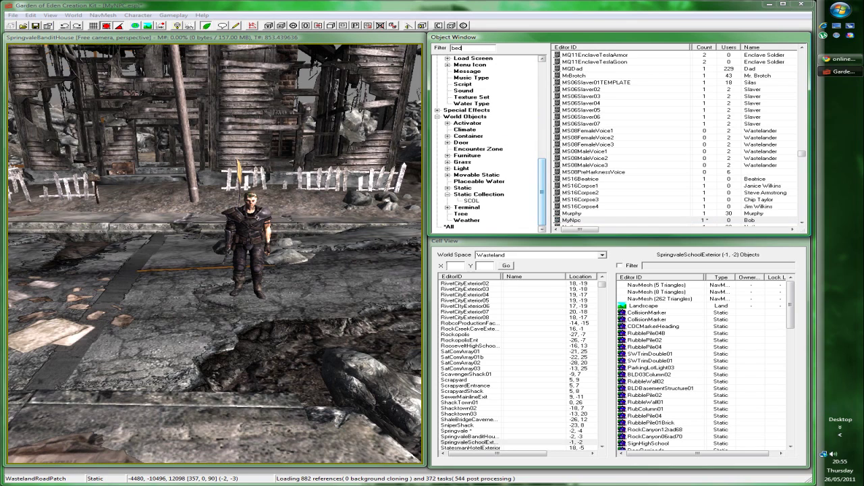
{"action": "left_click", "coordinate": [449, 227]}
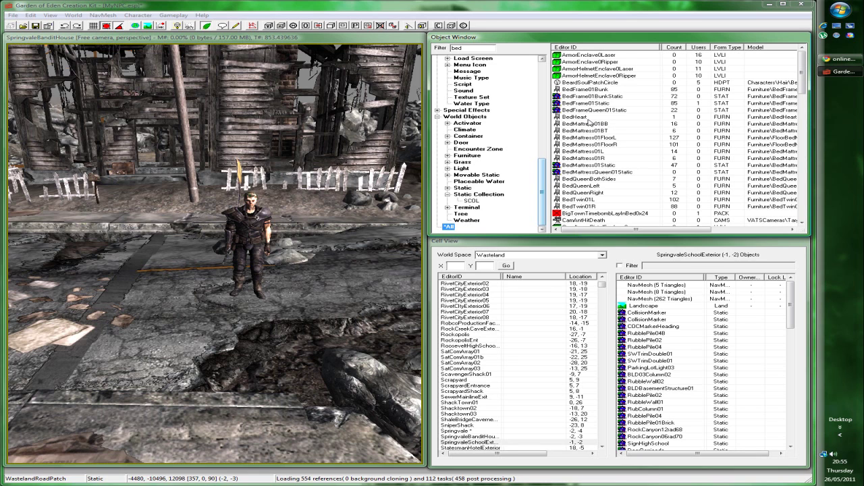
{"action": "right_click", "coordinate": [611, 125]}
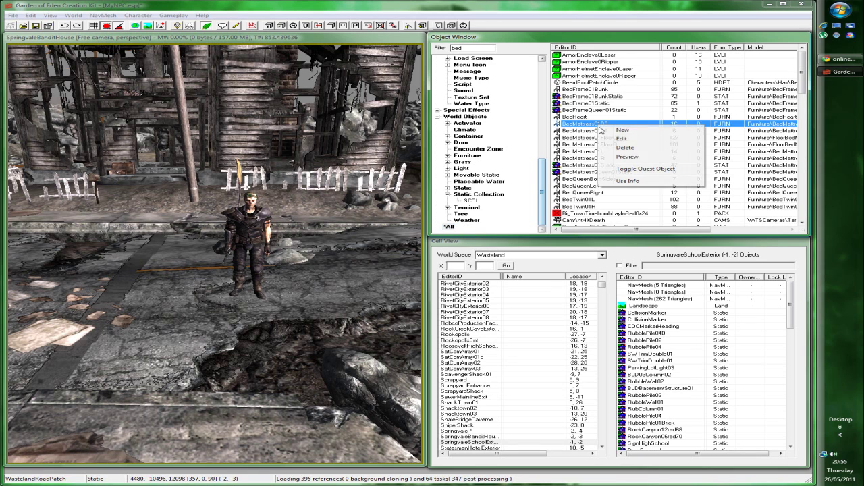
{"action": "left_click", "coordinate": [626, 157]}
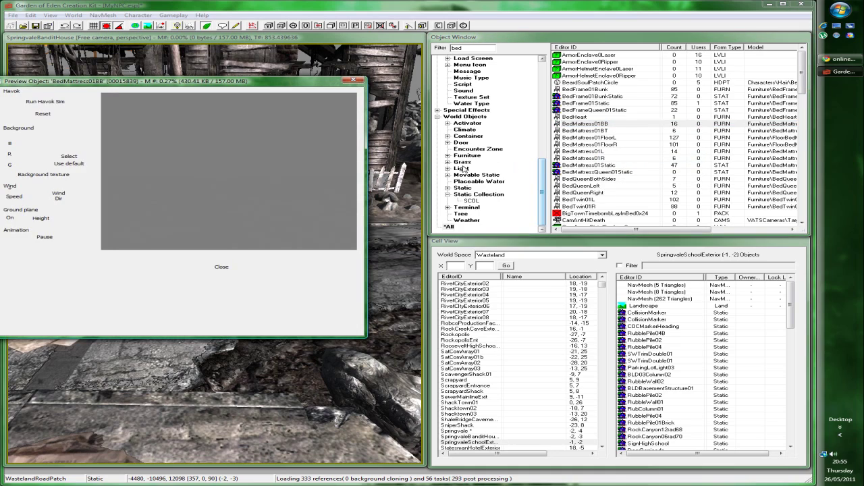
{"action": "left_click_drag", "start_coordinate": [231, 162], "coordinate": [235, 196]}
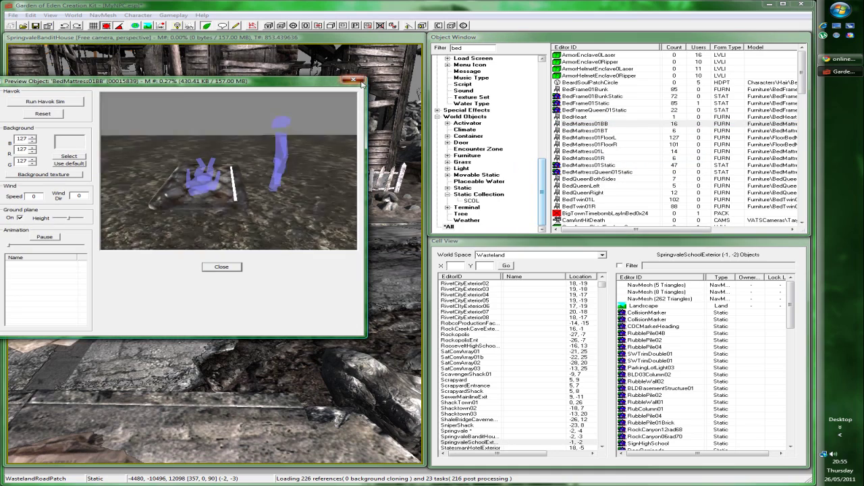
{"action": "left_click", "coordinate": [353, 79]}
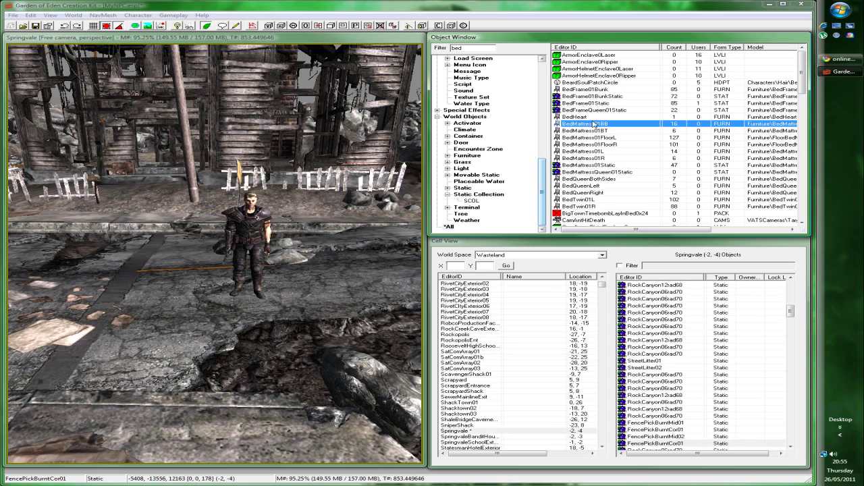
{"action": "left_click_drag", "start_coordinate": [594, 125], "coordinate": [349, 162]}
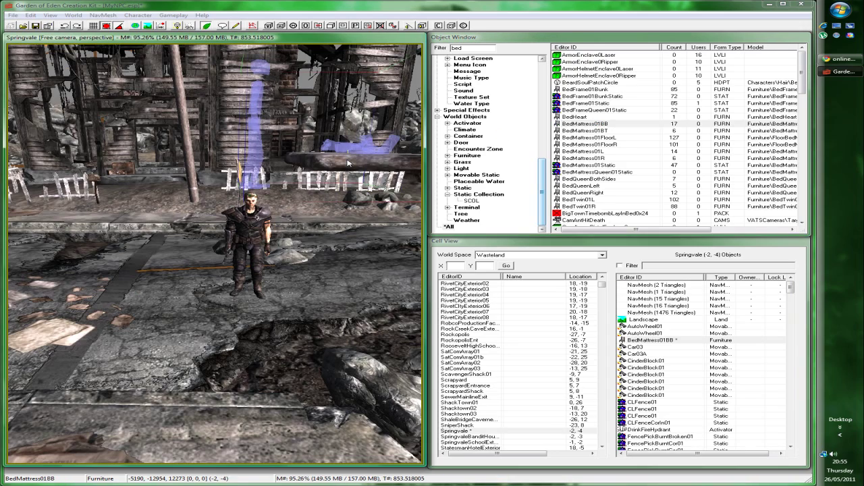
Move the mattress beside Bob, rotate it to -90 degrees, rest it on the ground, and save.
{"action": "key", "text": "t"}
{"action": "scroll", "coordinate": [333, 201], "scroll_direction": "down", "scroll_amount": 3}
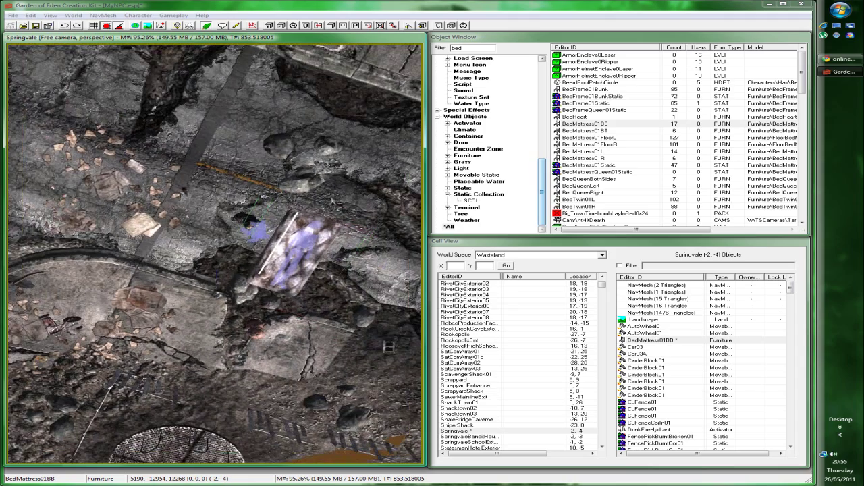
{"action": "left_click_drag", "start_coordinate": [333, 202], "coordinate": [284, 160]}
{"action": "right_click_drag", "start_coordinate": [284, 161], "coordinate": [228, 116]}
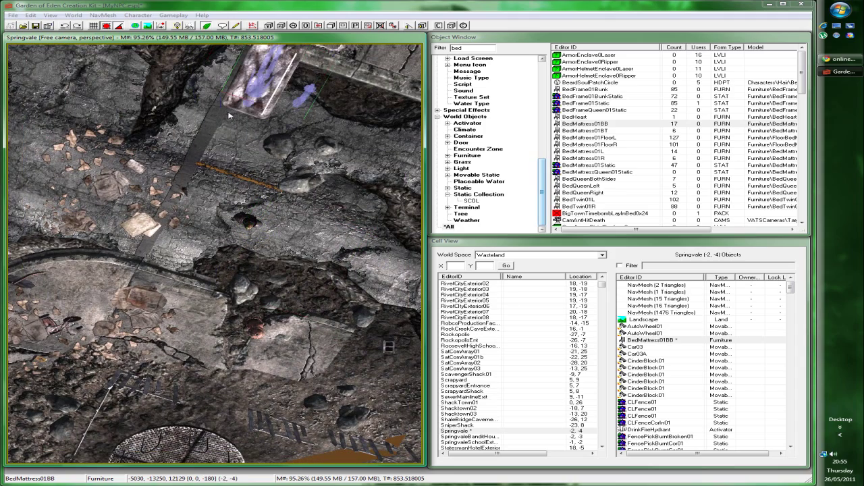
{"action": "right_click_drag", "start_coordinate": [228, 117], "coordinate": [282, 112]}
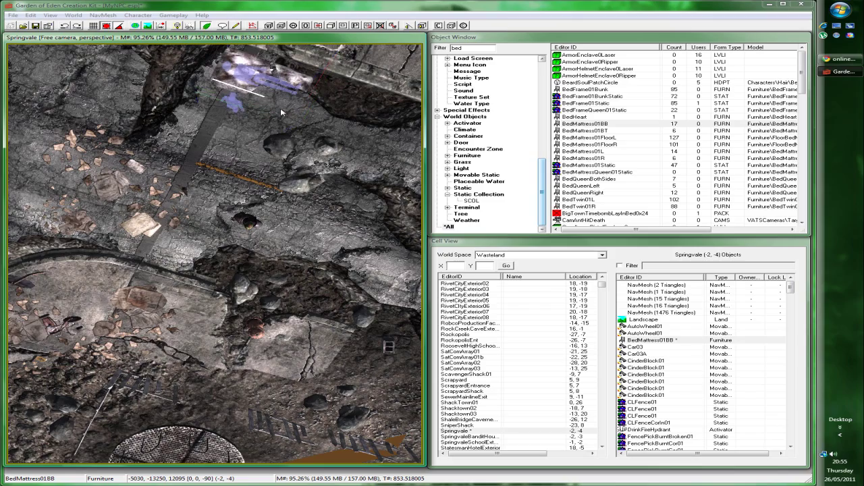
{"action": "scroll", "coordinate": [285, 106], "scroll_direction": "down", "scroll_amount": 2}
{"action": "left_click_drag", "start_coordinate": [283, 101], "coordinate": [265, 90]}
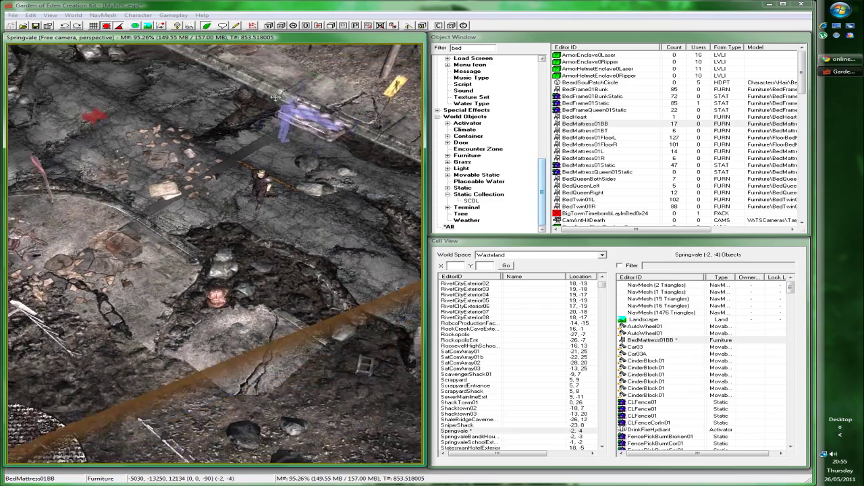
{"action": "middle_click_drag", "start_coordinate": [265, 90], "coordinate": [265, 90], "text": "shift"}
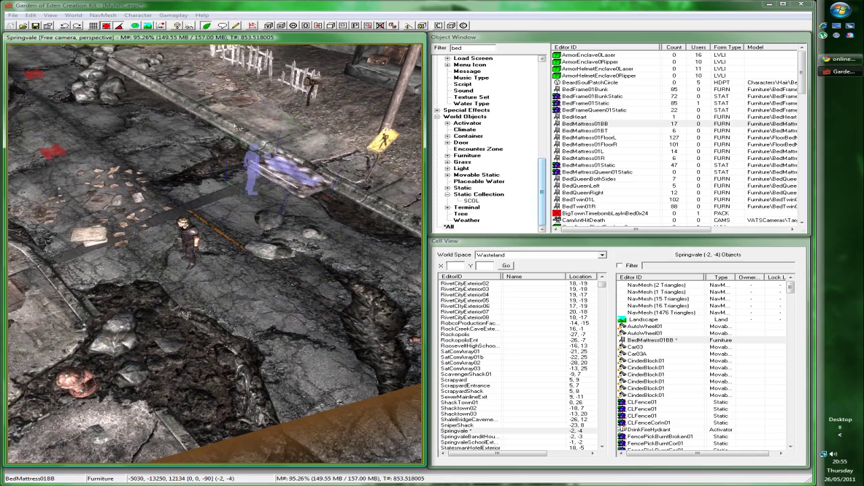
{"action": "left_click", "coordinate": [35, 27]}
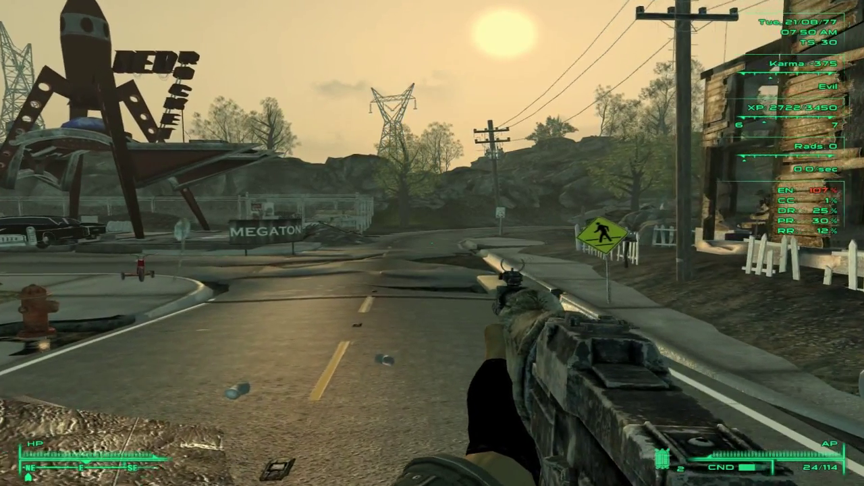
Walk along the road to the ruined Springvale house, toggling third-person view and back.
{"action": "key", "text": "w"}
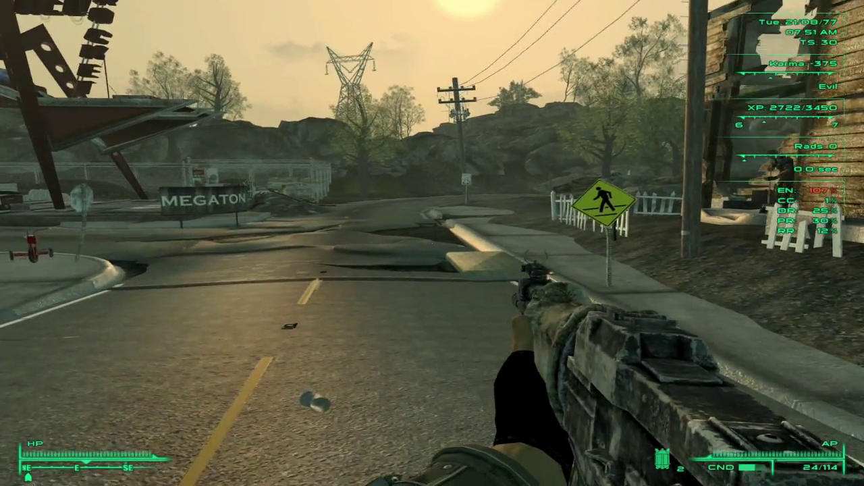
{"action": "key", "text": "w"}
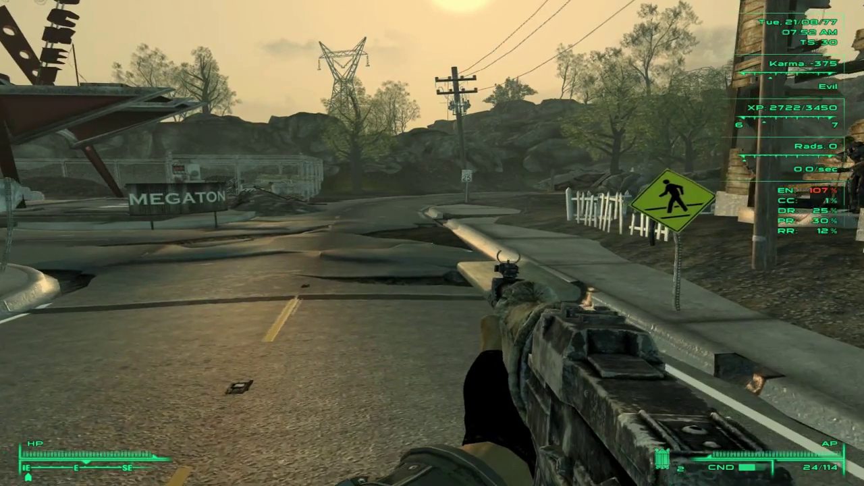
{"action": "key", "text": "w"}
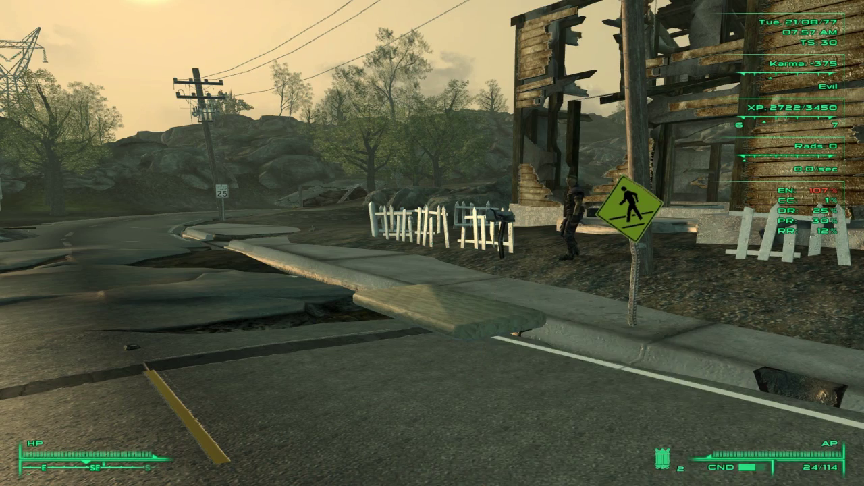
{"action": "key", "text": "f"}
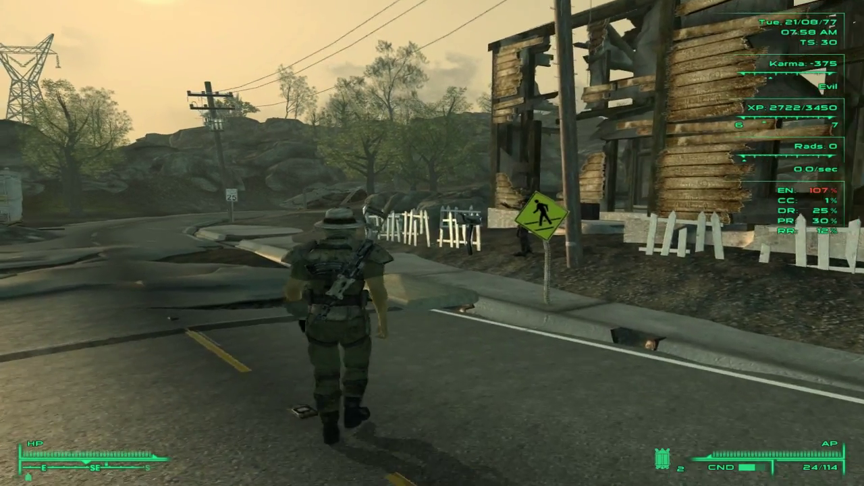
{"action": "key", "text": "f"}
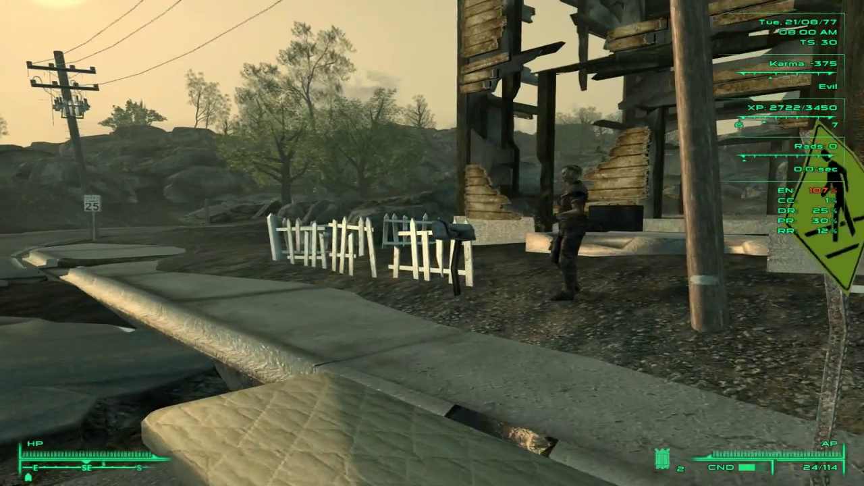
{"action": "key", "text": "w"}
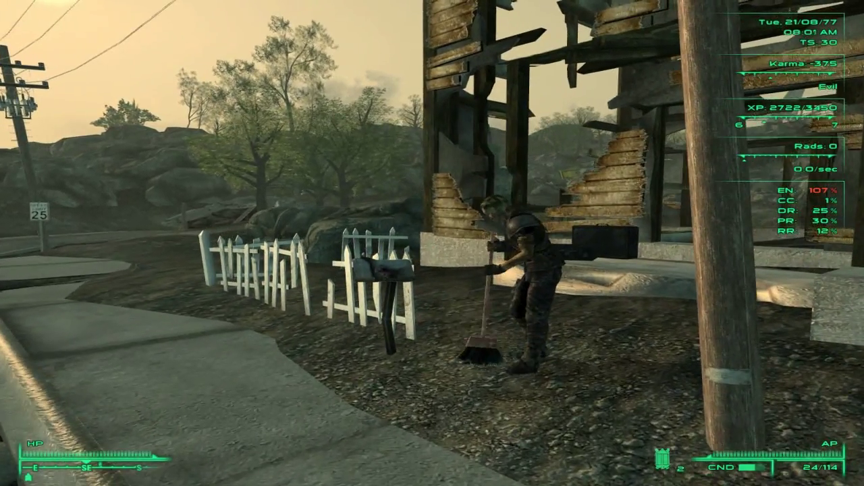
Draw and holster the melee weapon, then walk up to Bob until Talk appears.
{"action": "mouse_move", "coordinate": [451, 321]}
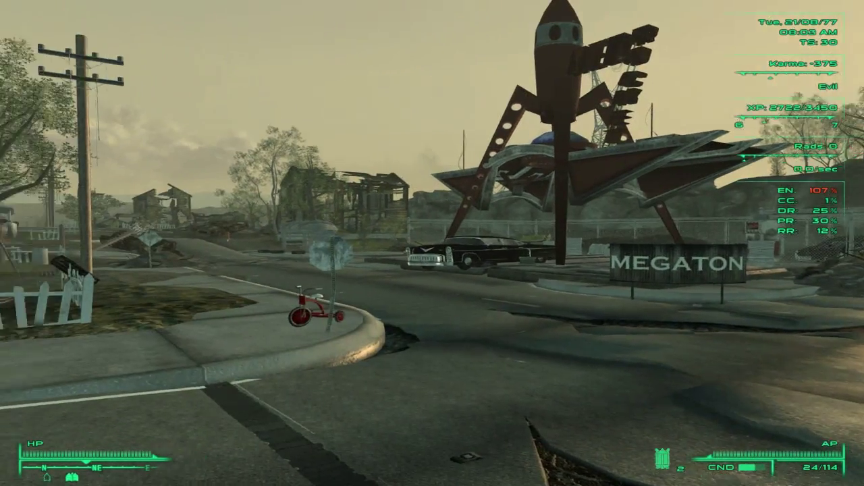
{"action": "mouse_move", "coordinate": [432, 243]}
{"action": "key", "text": "w"}
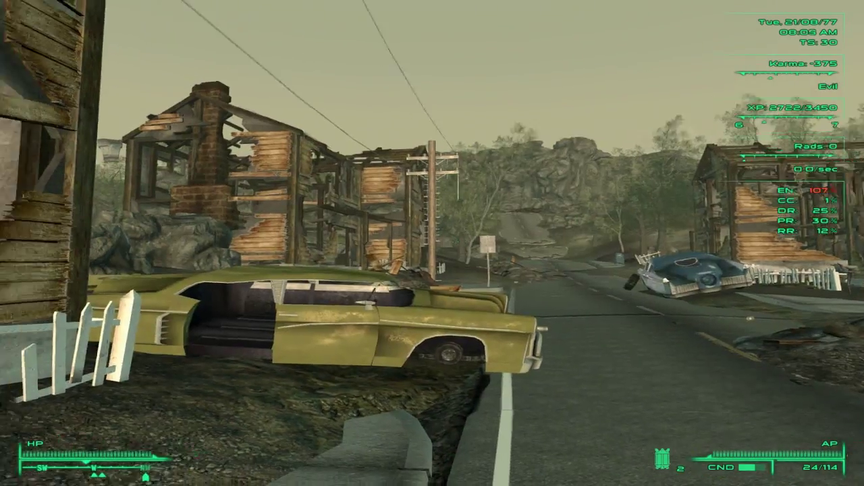
{"action": "key", "text": "r"}
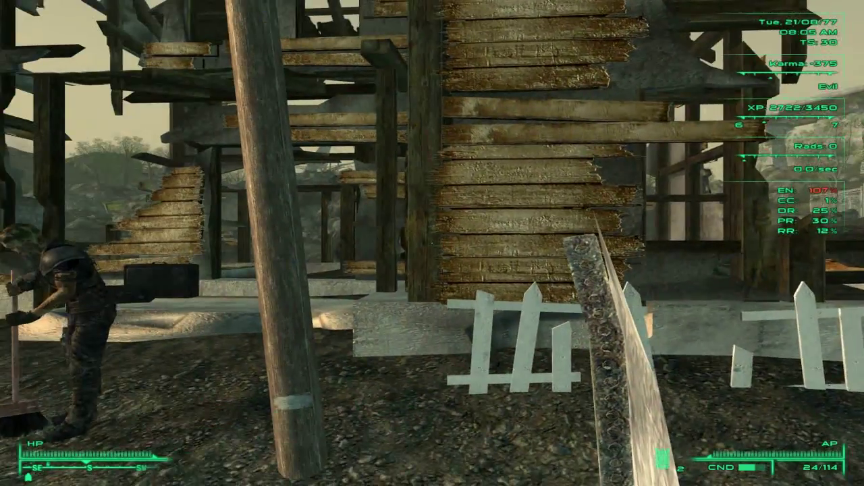
{"action": "key", "text": "r"}
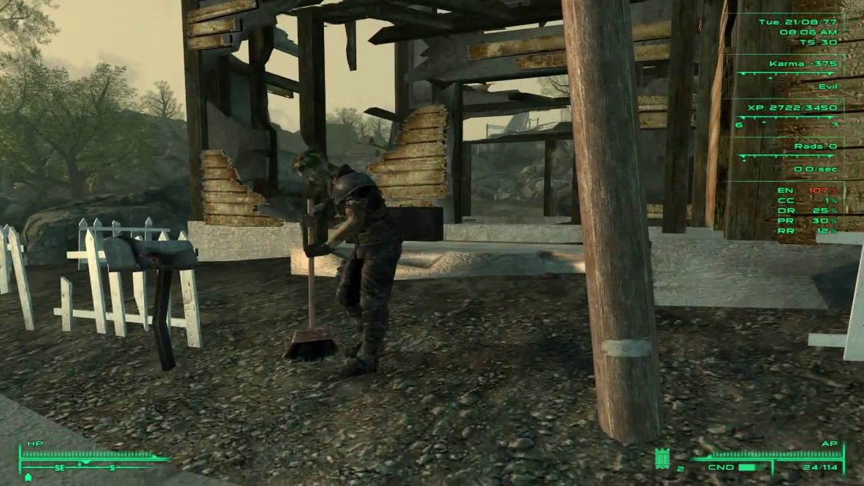
{"action": "key", "text": "w"}
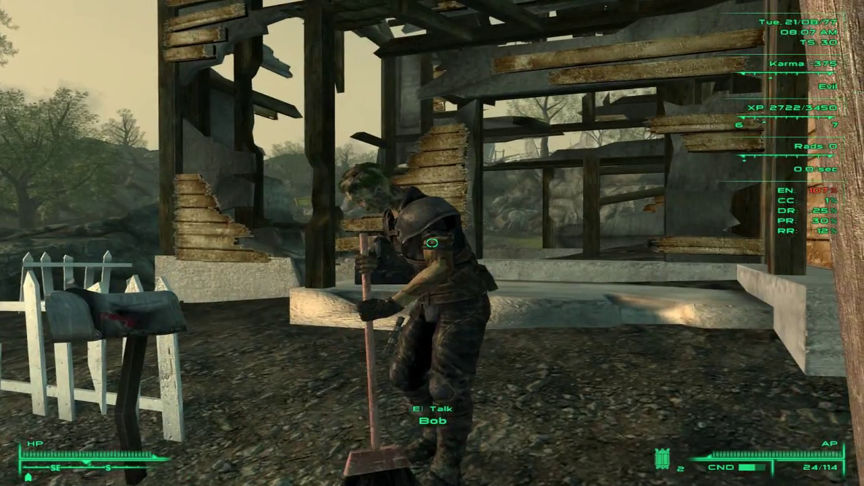
Talk to Bob and read his reply, "Time for me to go.".
{"action": "key", "text": "e"}
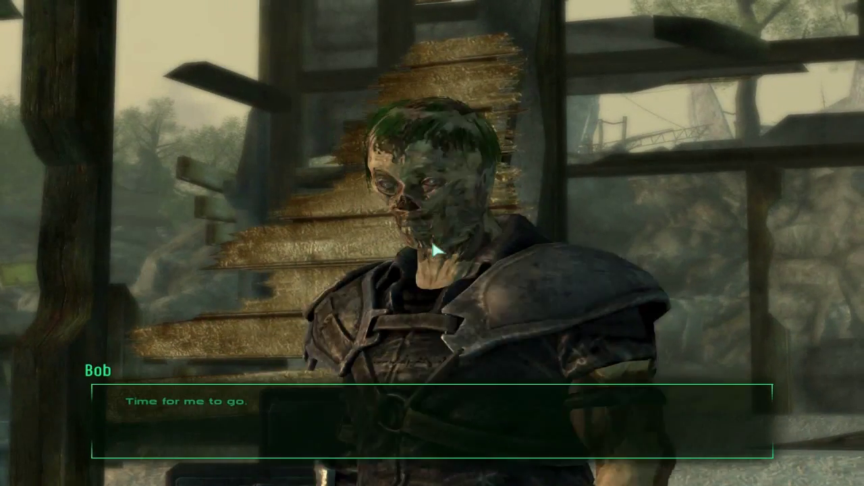